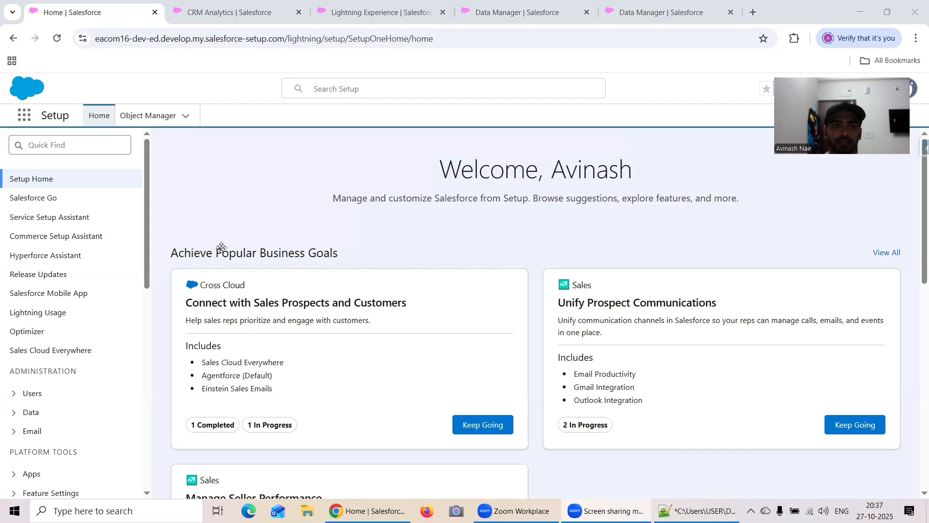
# Switch to the Scratch Dashboard editor and place a number widget beside the industry chart, starting its query on Recipe Account Dataset.
pyautogui.hotkey('ctrl', 'Tab')
pyautogui.scroll(-4, 498, 271)
pyautogui.scroll(4, 508, 269)
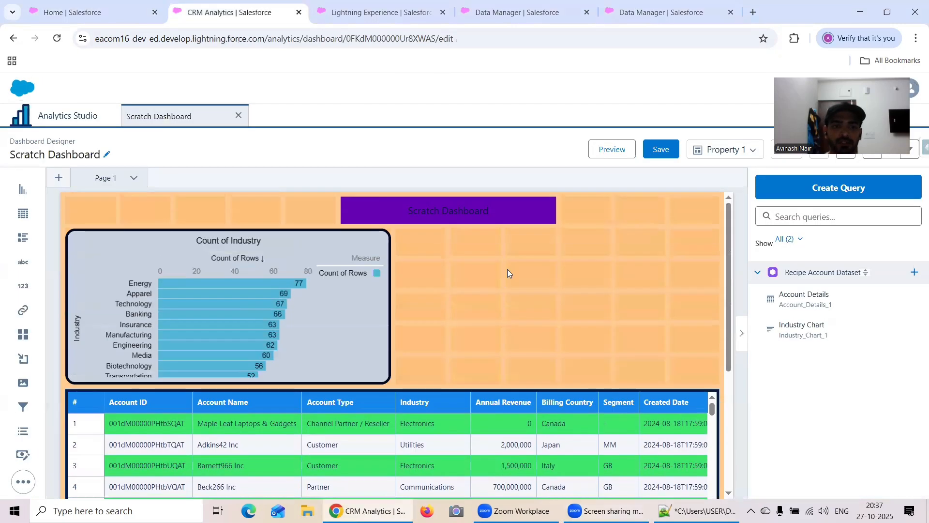
pyautogui.scroll(-5, 508, 269)
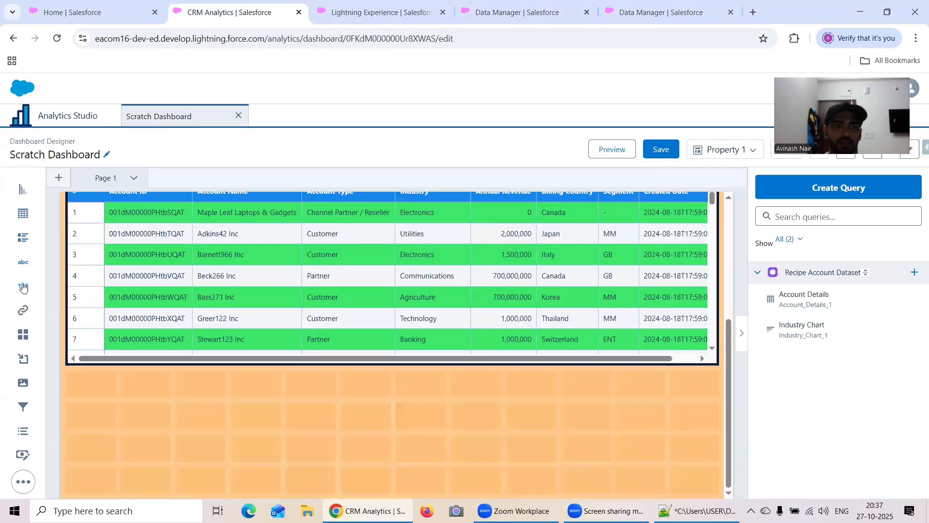
pyautogui.scroll(5, 51, 328)
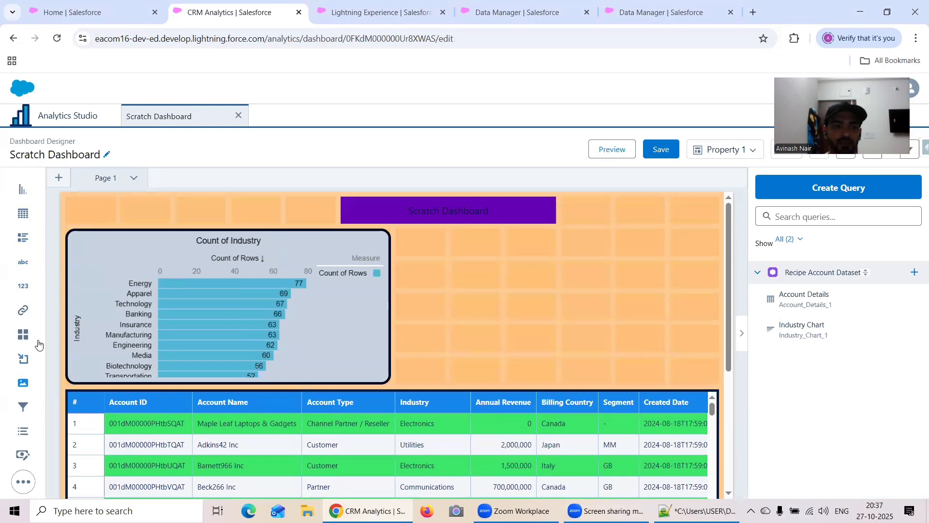
pyautogui.moveTo(23, 287); pyautogui.dragTo(581, 243)
pyautogui.click(591, 242)
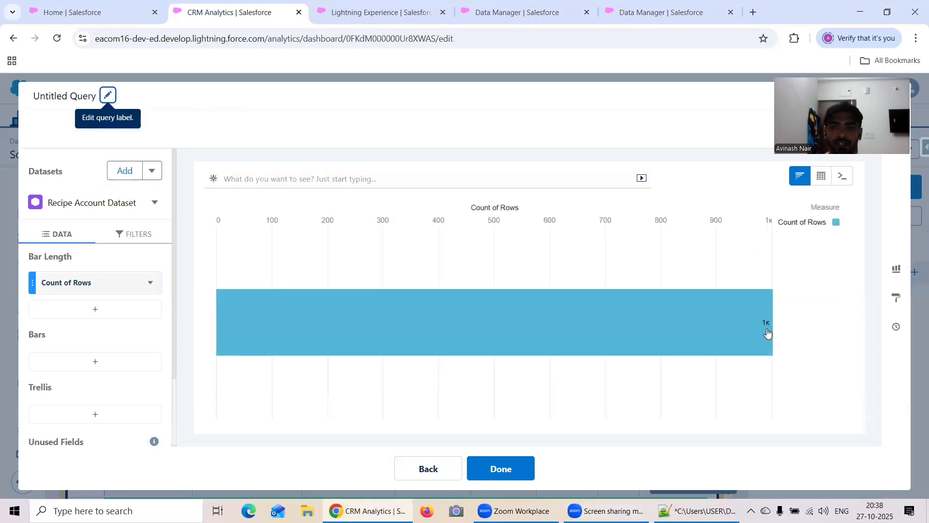
# Label the number widget's query "Total Number of Account Records" and finish it with Count of Rows as the measure.
pyautogui.click(108, 96)
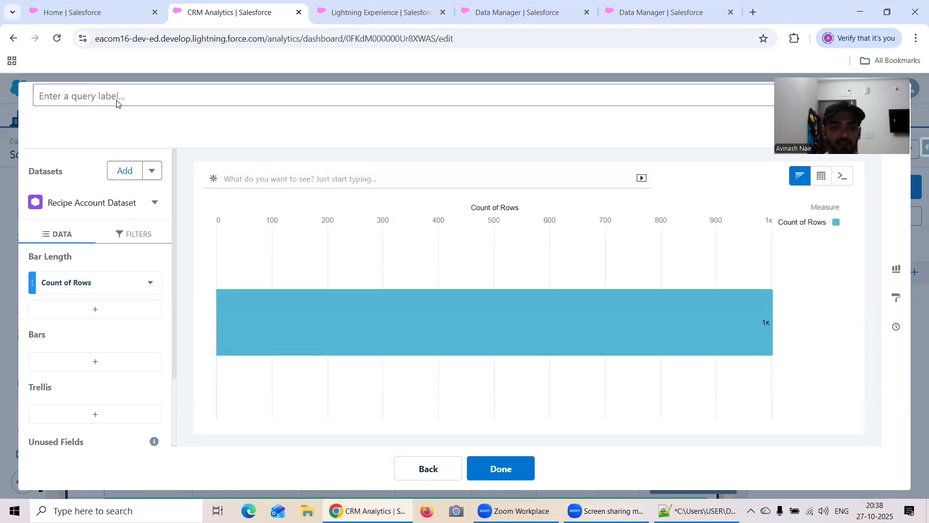
pyautogui.write('Total Number of Account')
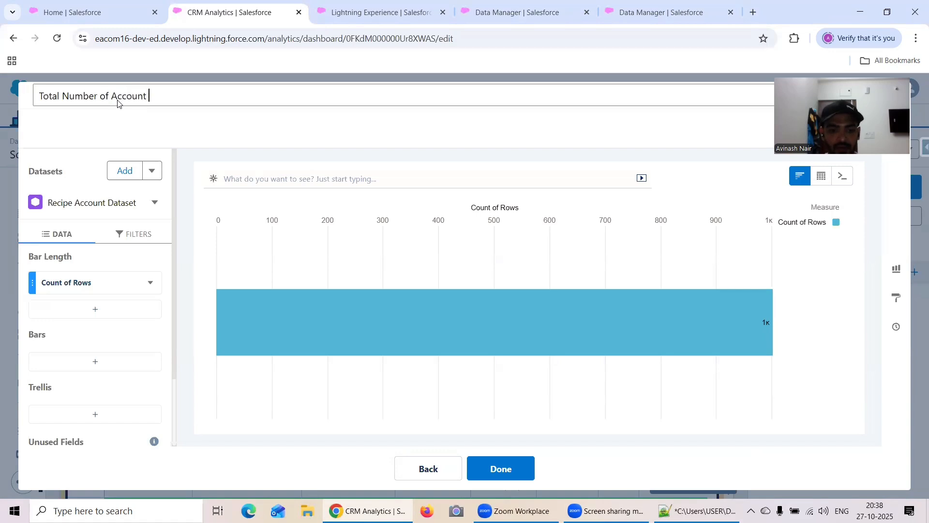
pyautogui.write('Records')
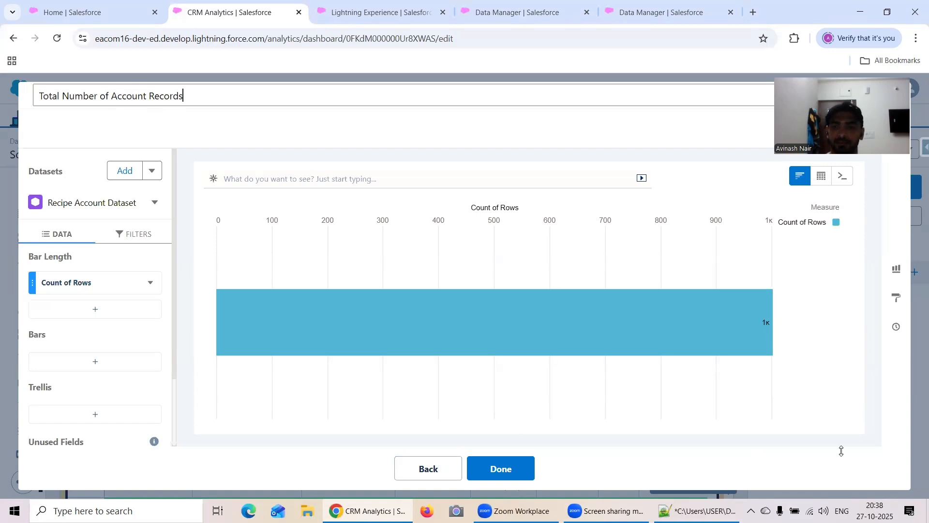
pyautogui.click(499, 466)
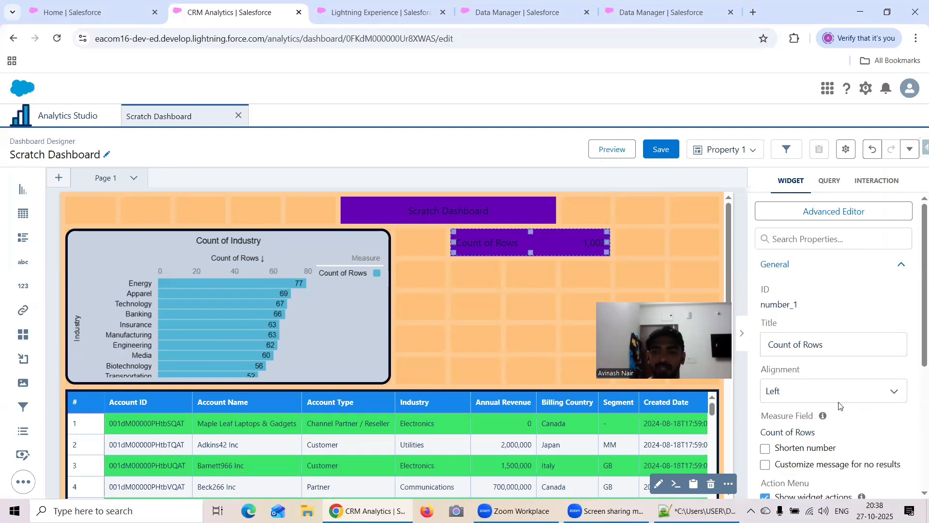
# Change the number widget's background color from the theme default to very light gray.
pyautogui.scroll(-5, 840, 406)
pyautogui.click(805, 422)
pyautogui.scroll(-3, 789, 402)
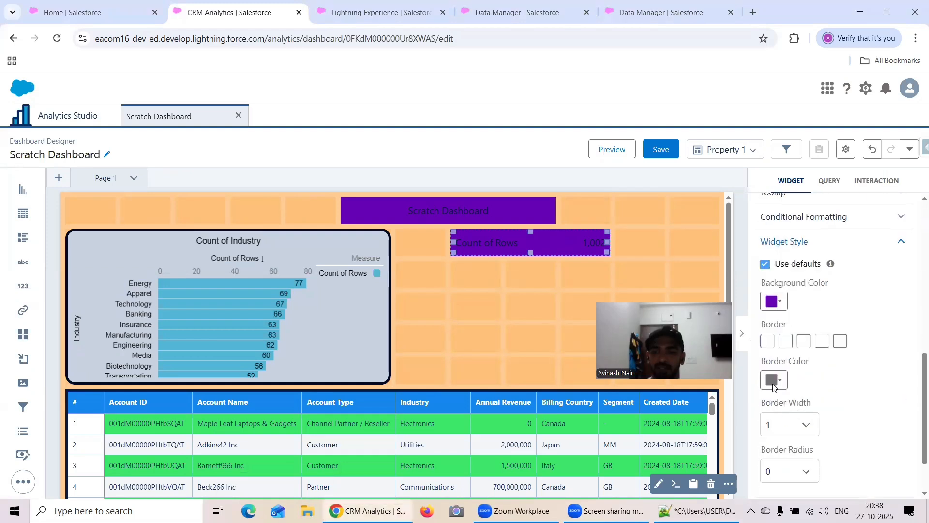
pyautogui.click(773, 302)
pyautogui.click(798, 359)
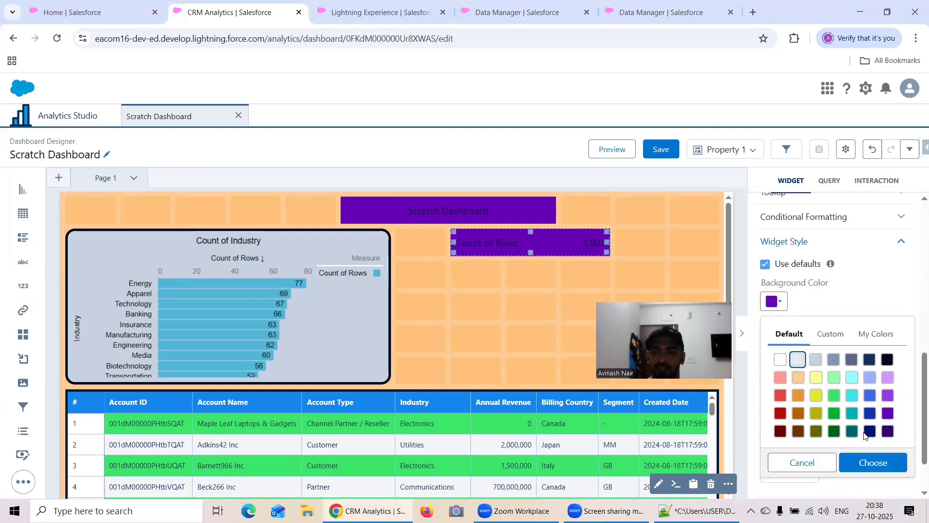
pyautogui.click(875, 465)
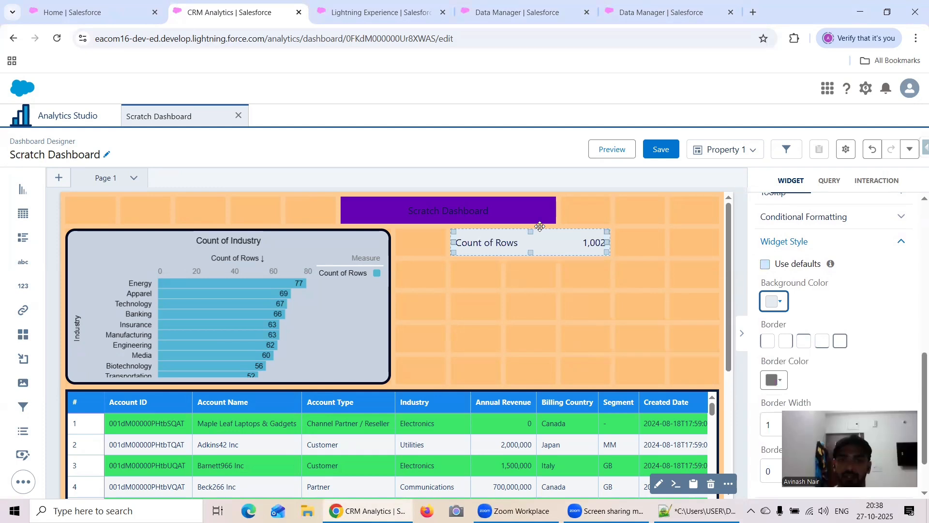
# Stretch the number widget downward so it spans three grid rows.
pyautogui.moveTo(530, 252); pyautogui.dragTo(526, 302)
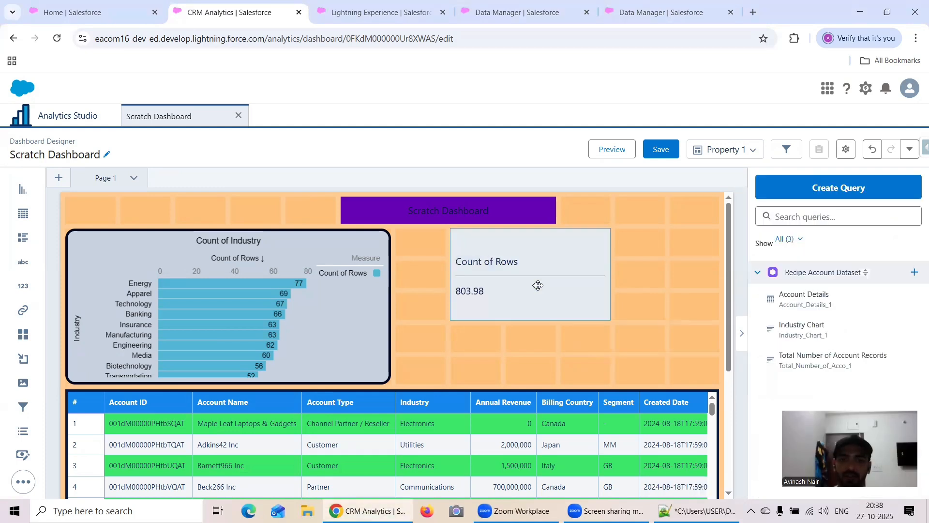
pyautogui.click(522, 267)
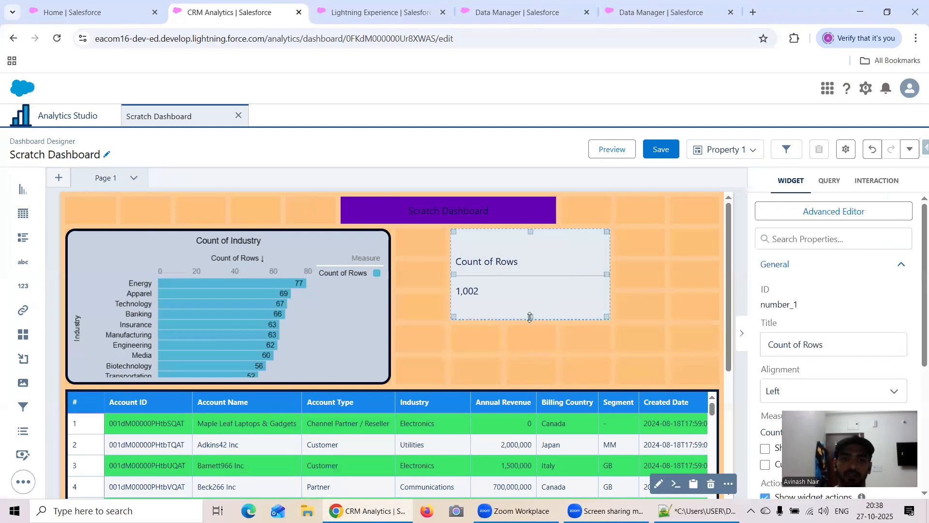
pyautogui.click(531, 294)
pyautogui.click(532, 304)
pyautogui.moveTo(531, 317); pyautogui.dragTo(535, 298)
pyautogui.click(528, 279)
pyautogui.click(556, 252)
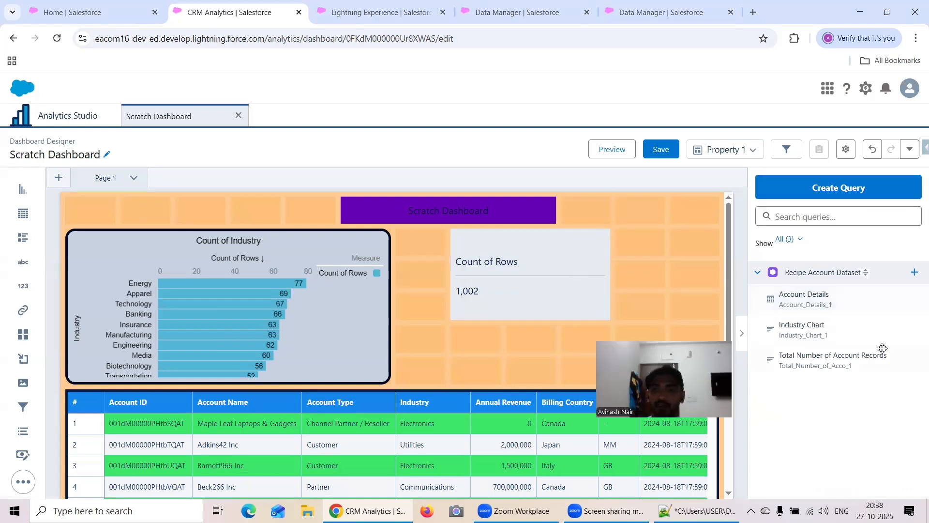
# Set the number widget's alignment to Center.
pyautogui.scroll(-2, 881, 319)
pyautogui.scroll(-2, 860, 268)
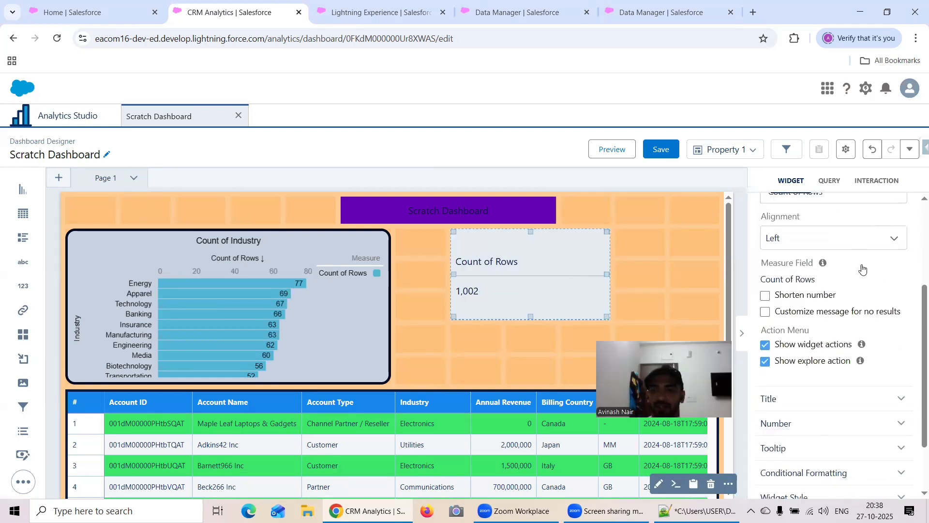
pyautogui.click(811, 205)
pyautogui.click(815, 252)
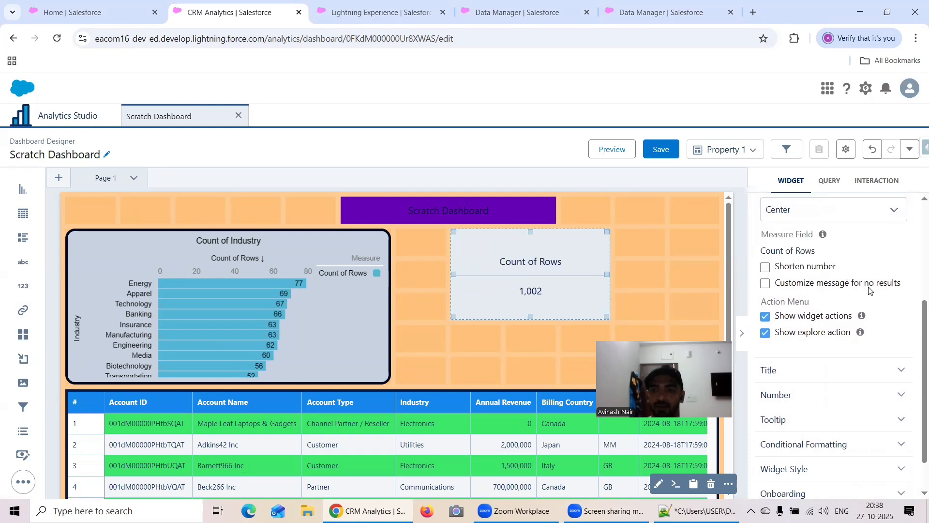
# Format the number widget's title with Bold emphasis and Italic style.
pyautogui.scroll(-1, 861, 285)
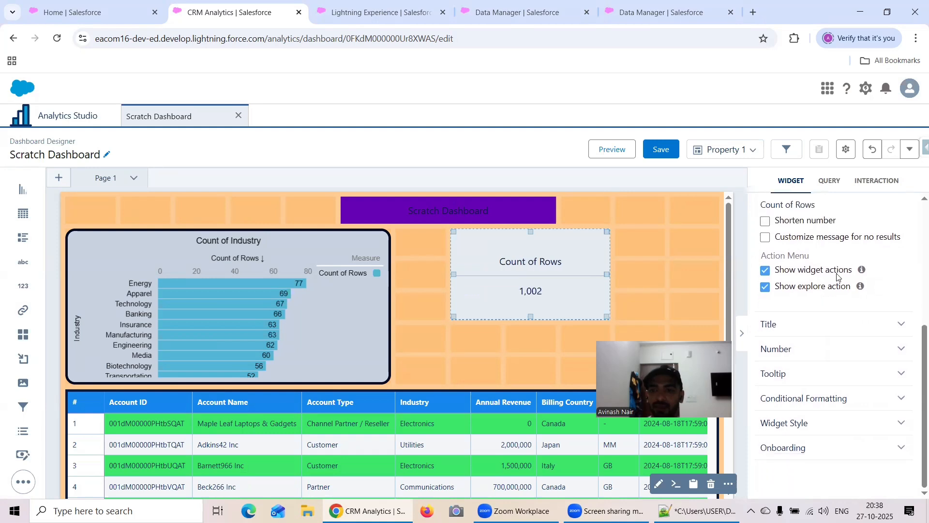
pyautogui.click(799, 323)
pyautogui.scroll(-4, 840, 269)
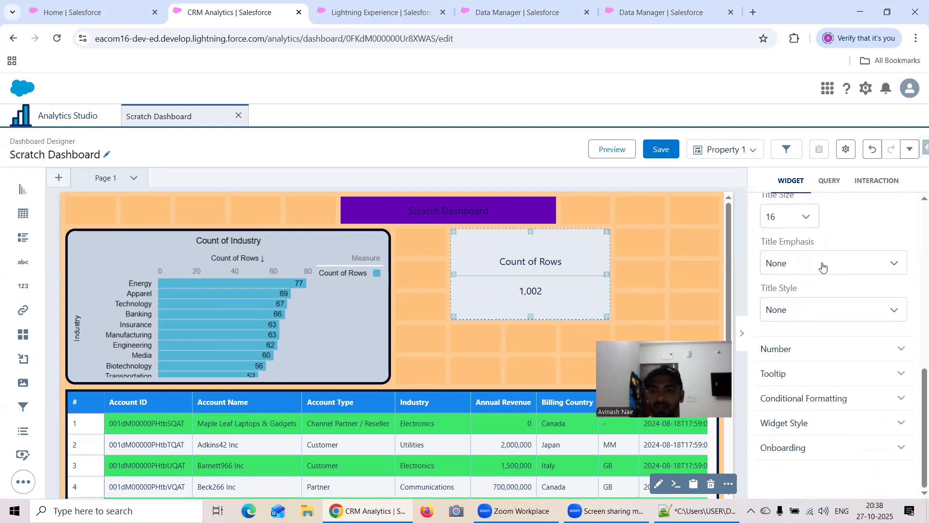
pyautogui.click(823, 266)
pyautogui.click(808, 306)
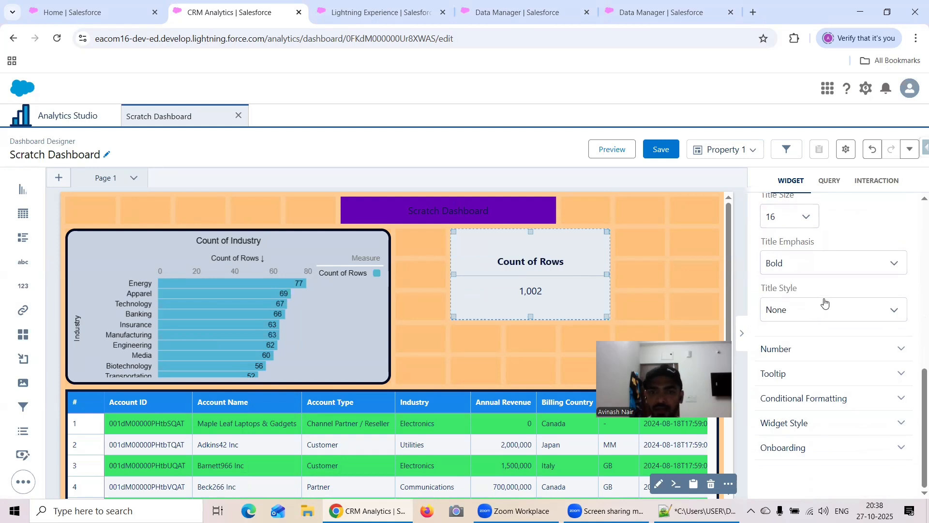
pyautogui.click(805, 321)
pyautogui.click(818, 352)
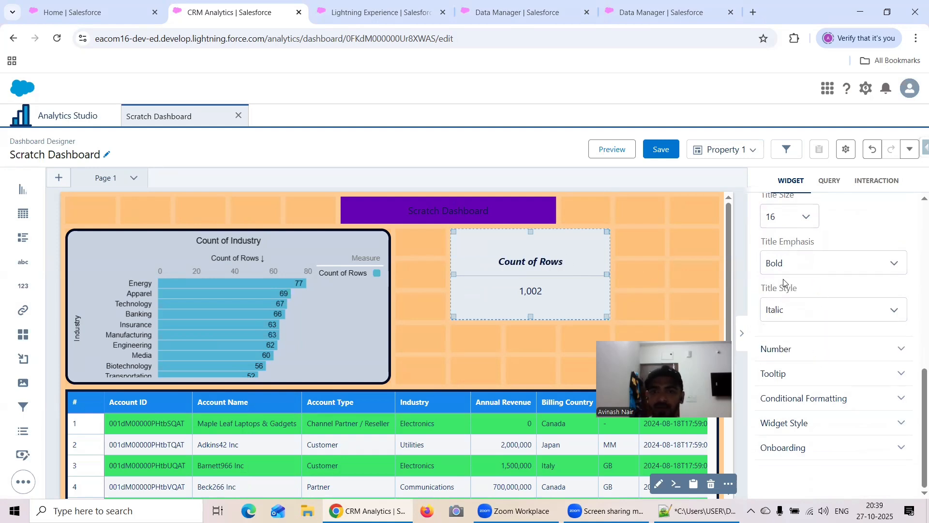
# Format the widget's number with size 20, Bold emphasis and Italic style.
pyautogui.click(808, 351)
pyautogui.scroll(-1, 842, 303)
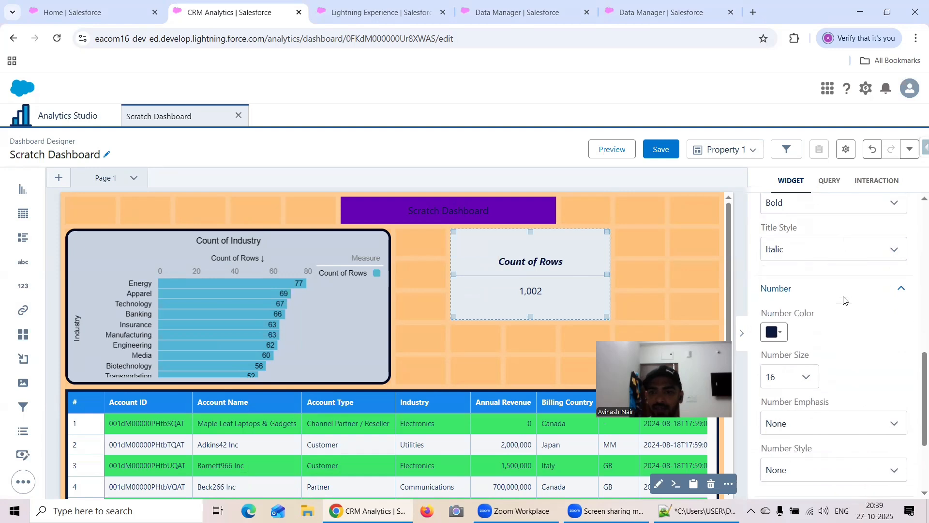
pyautogui.scroll(-2, 843, 300)
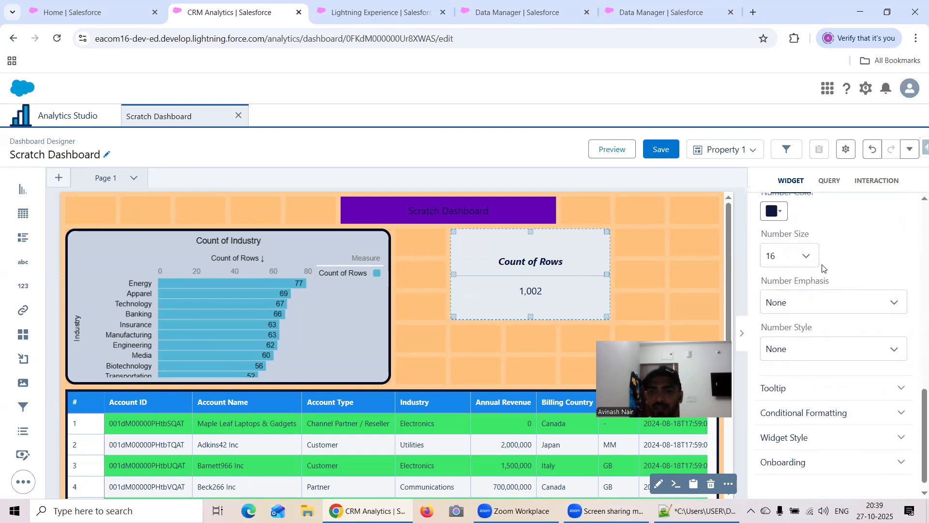
pyautogui.click(772, 259)
pyautogui.click(801, 332)
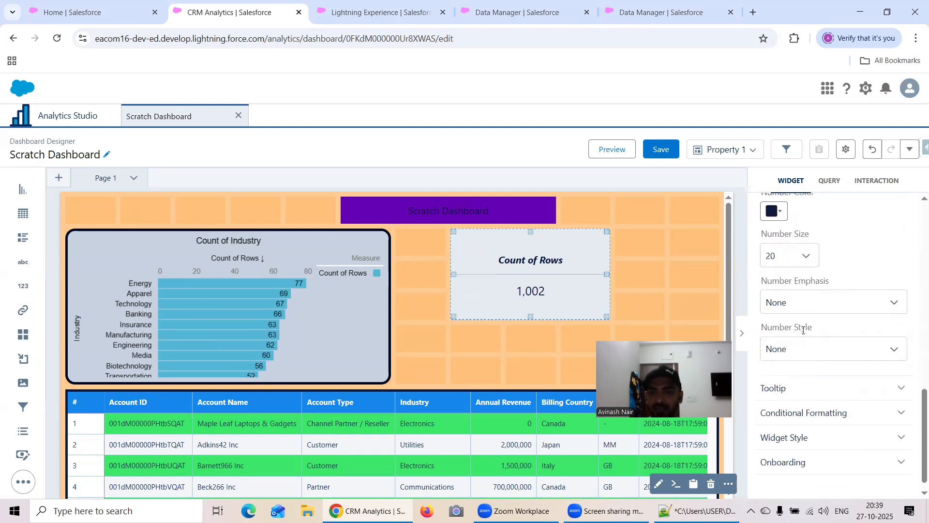
pyautogui.scroll(-1, 824, 272)
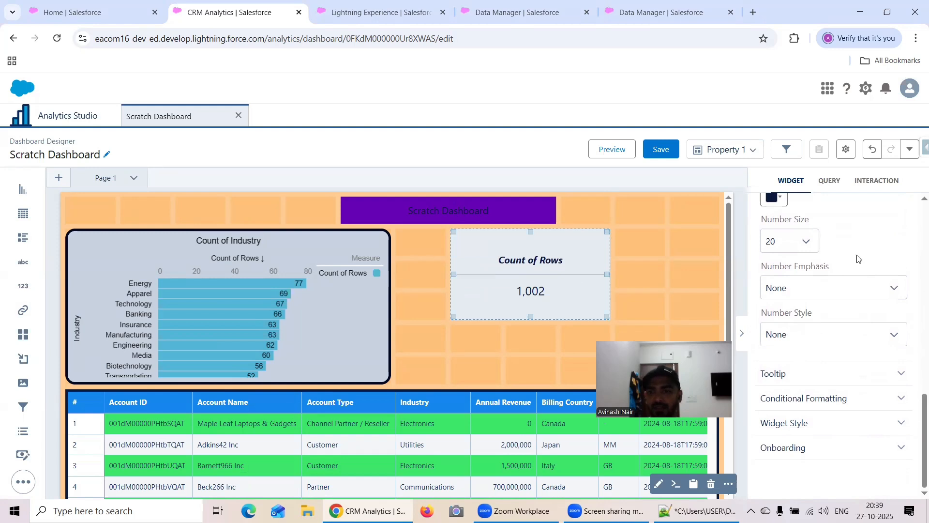
pyautogui.click(823, 291)
pyautogui.click(825, 328)
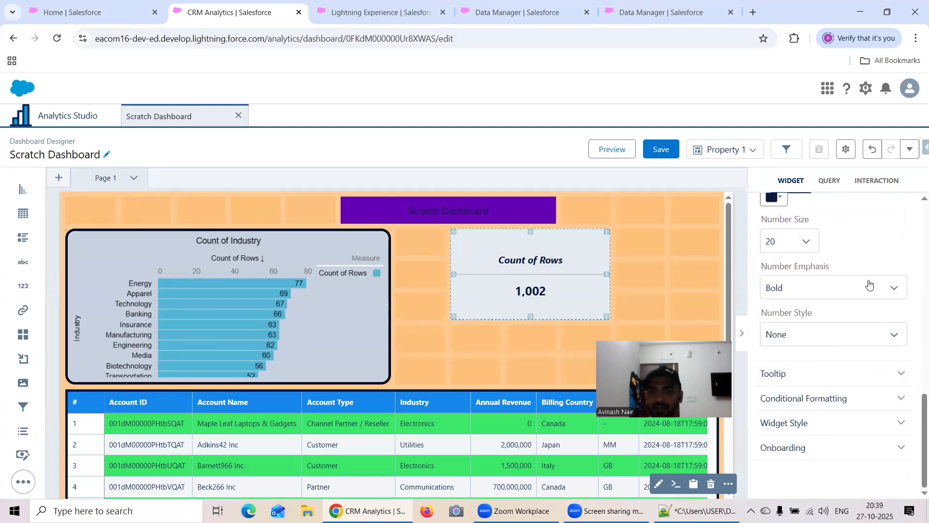
pyautogui.click(823, 344)
pyautogui.click(823, 376)
# Examine the number widget's tooltip, conditional formatting and widget style settings.
pyautogui.click(825, 373)
pyautogui.scroll(-2, 815, 271)
pyautogui.scroll(5, 787, 387)
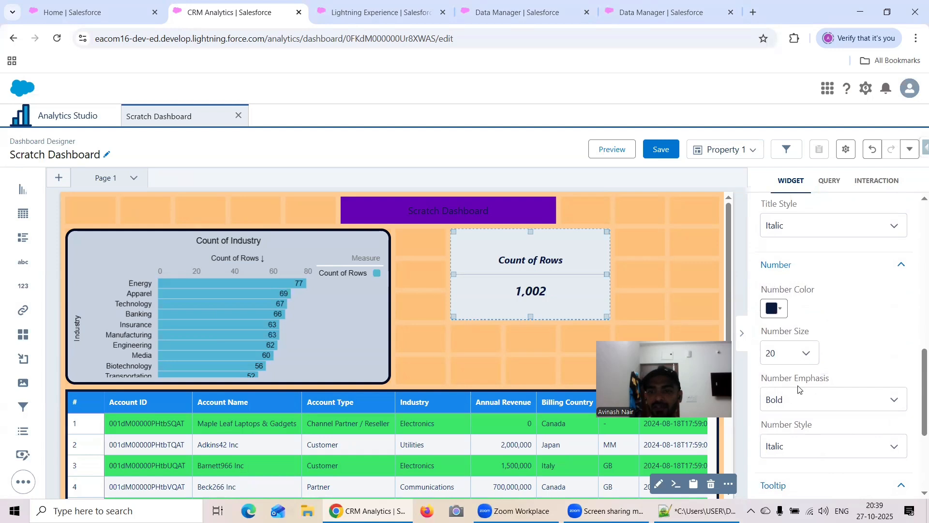
pyautogui.scroll(-2, 799, 387)
pyautogui.scroll(4, 818, 383)
pyautogui.scroll(-2, 842, 350)
pyautogui.scroll(-3, 842, 349)
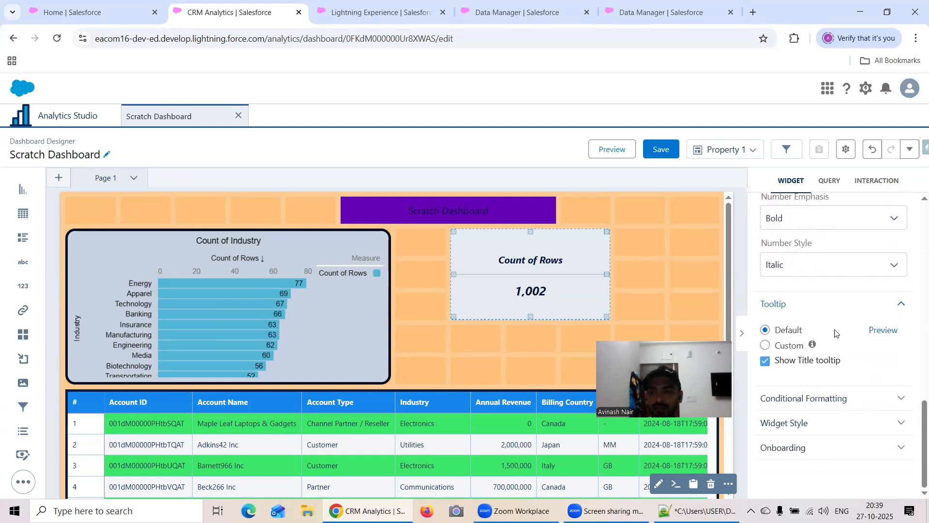
pyautogui.click(832, 399)
pyautogui.scroll(-2, 844, 341)
pyautogui.click(805, 423)
pyautogui.scroll(-5, 805, 416)
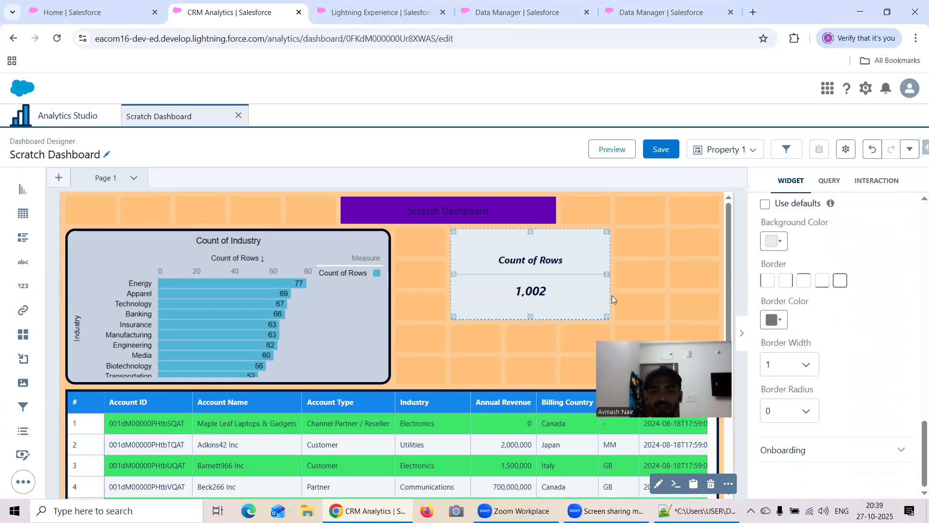
pyautogui.scroll(-1, 822, 295)
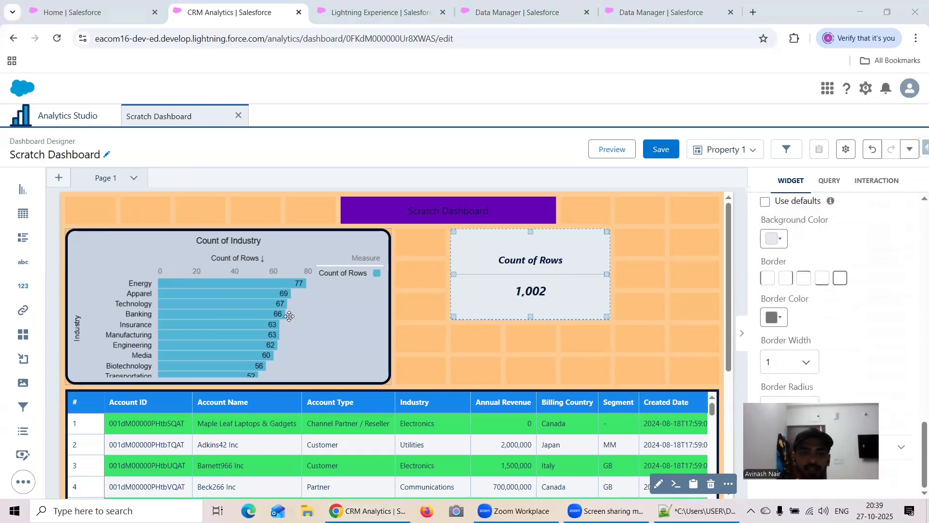
# Add a link widget directly below the number widget and widen it to match the number widget's width.
pyautogui.scroll(-3, 290, 313)
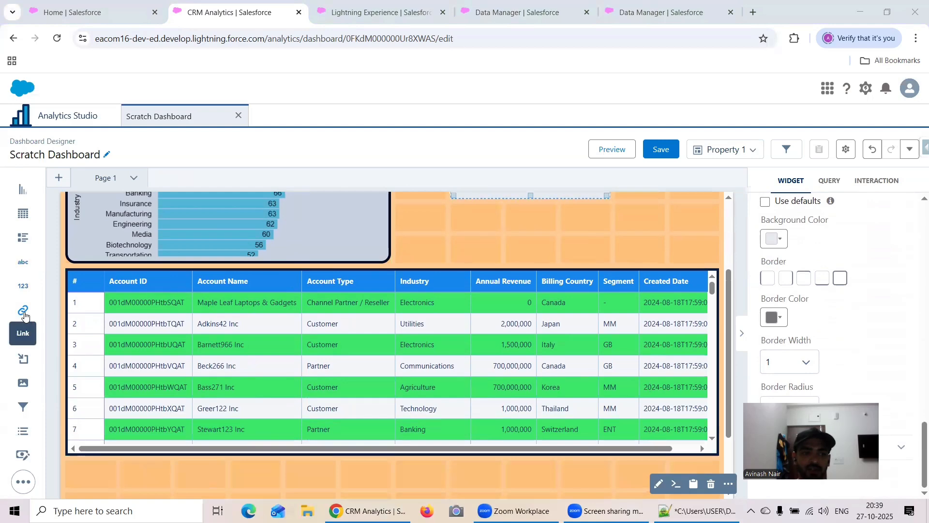
pyautogui.moveTo(27, 317); pyautogui.dragTo(477, 240)
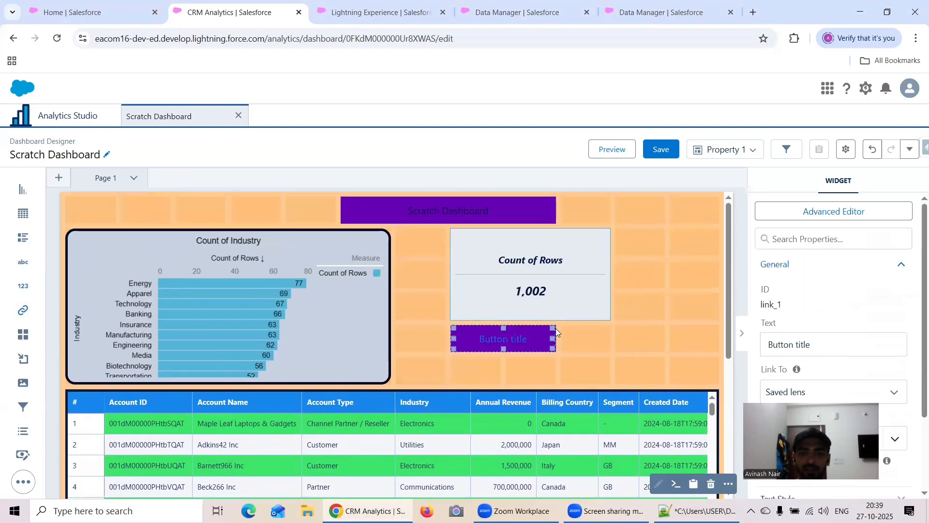
pyautogui.moveTo(556, 329); pyautogui.dragTo(609, 338)
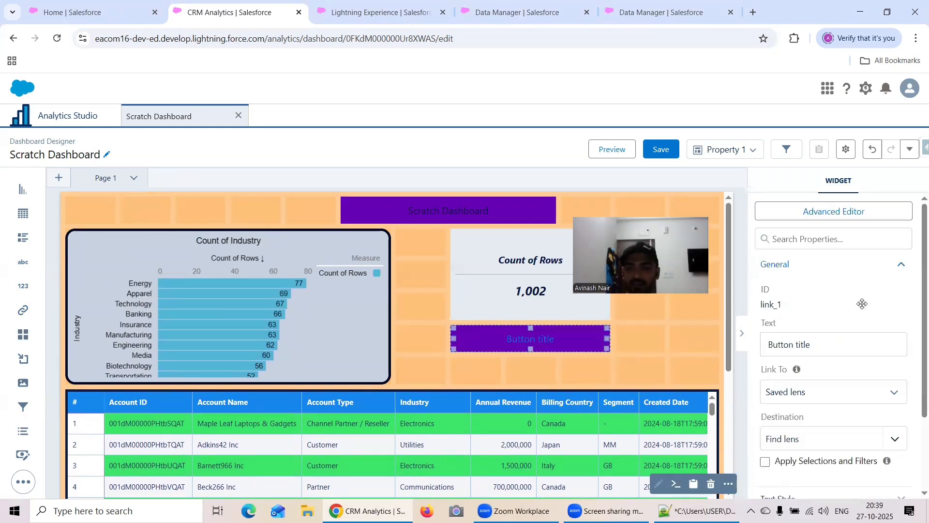
# Set the dashboard theme's default widget background color to the very light gray swatch and close the dashboard settings.
pyautogui.scroll(-5, 825, 430)
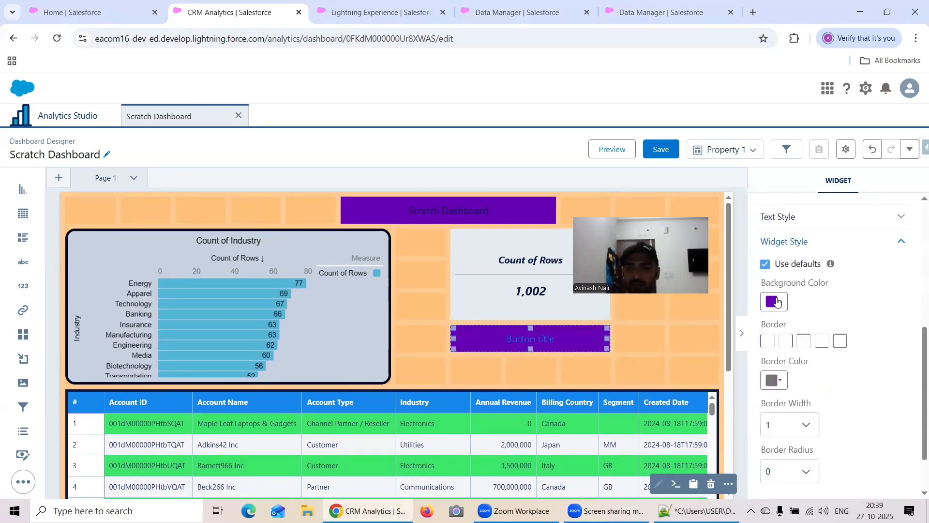
pyautogui.click(846, 149)
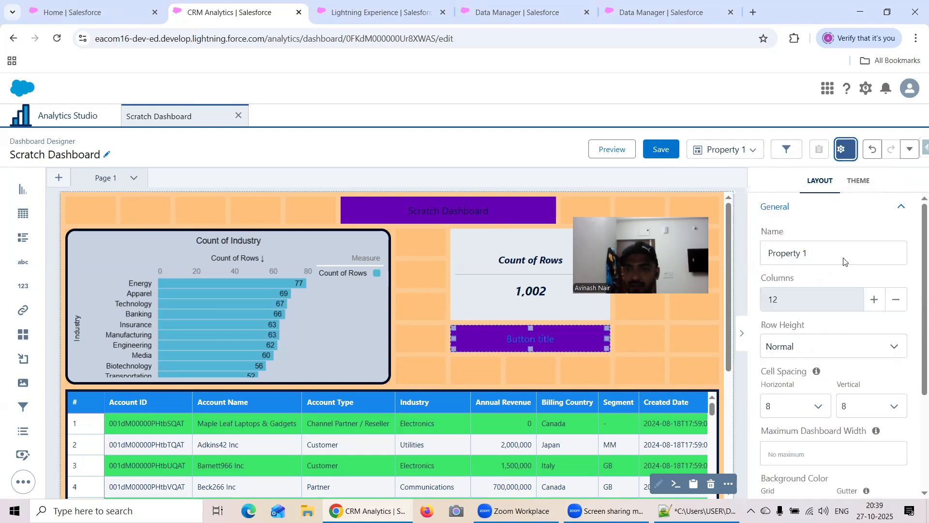
pyautogui.click(859, 180)
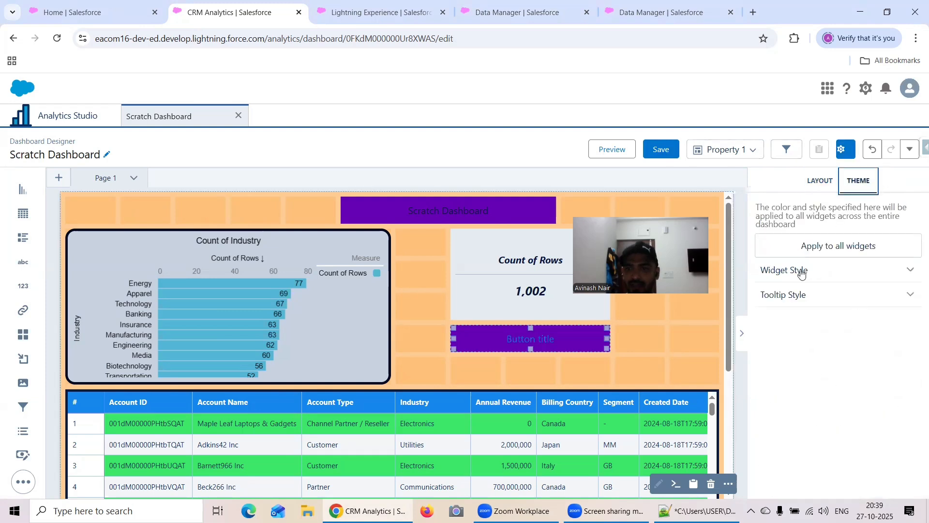
pyautogui.click(801, 272)
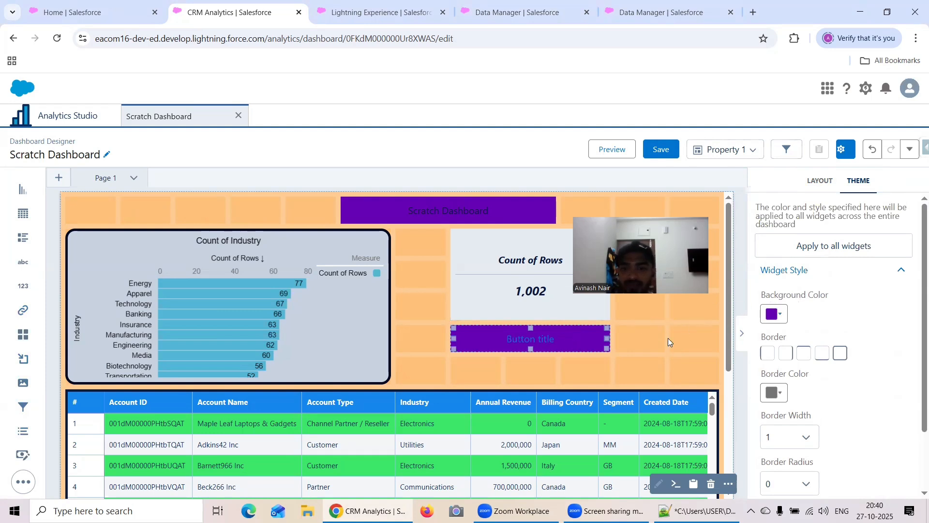
pyautogui.click(774, 314)
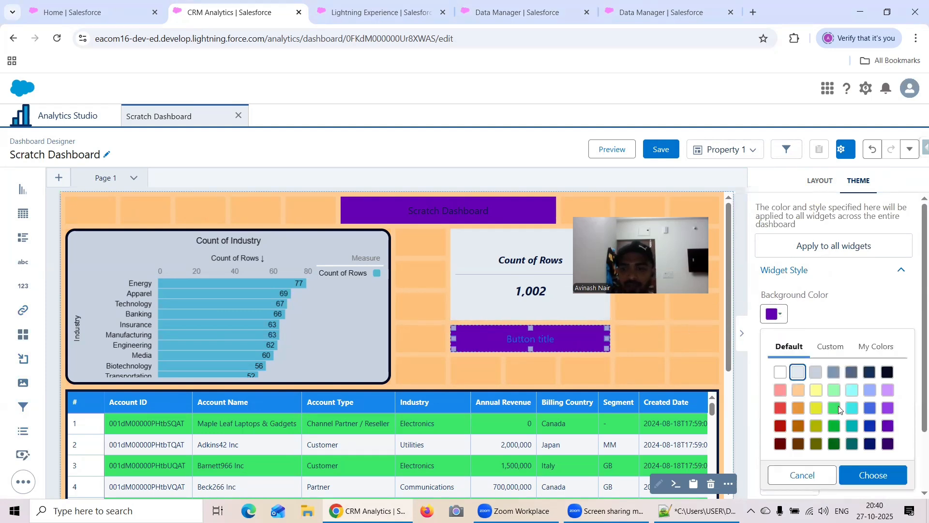
pyautogui.click(885, 477)
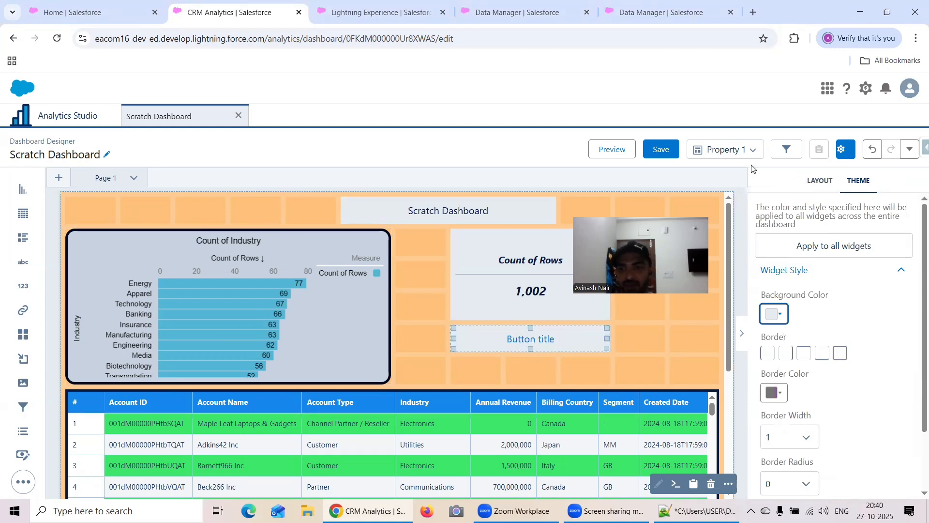
pyautogui.scroll(-3, 840, 280)
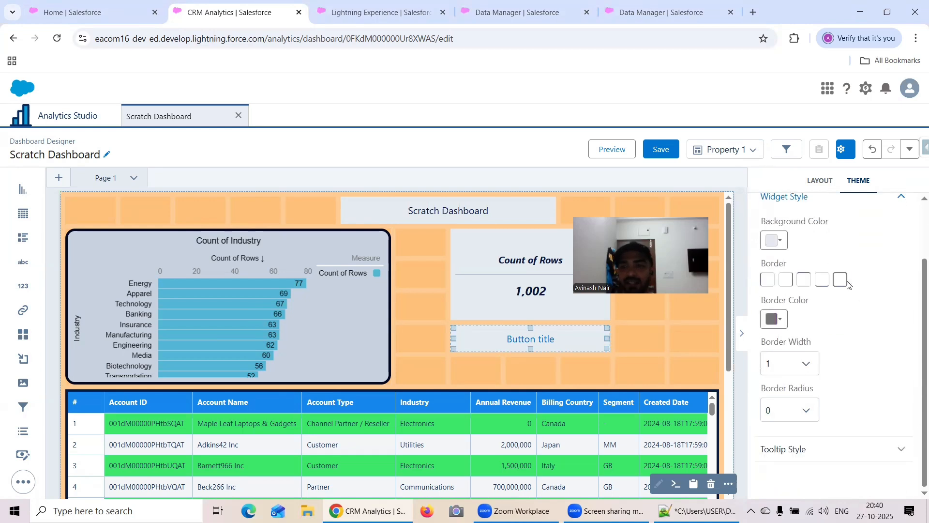
pyautogui.scroll(3, 840, 279)
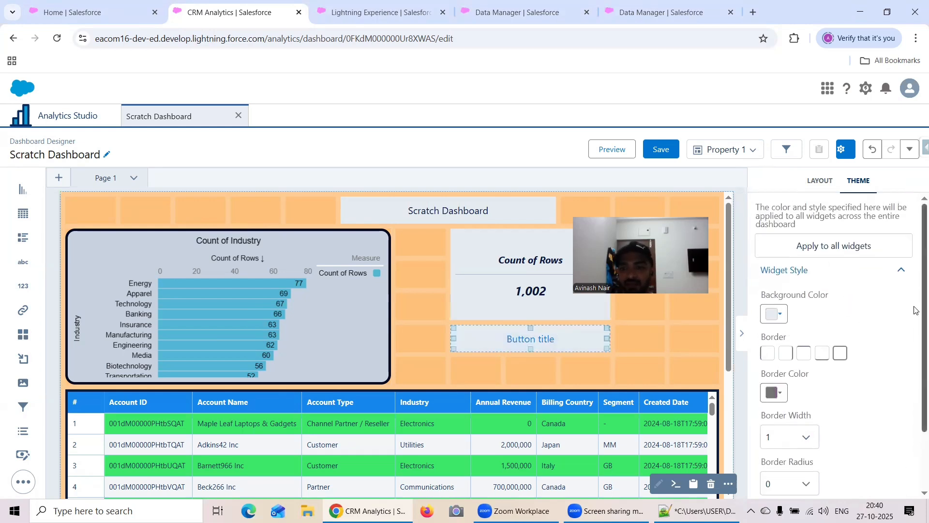
pyautogui.scroll(-2, 915, 310)
pyautogui.scroll(2, 914, 309)
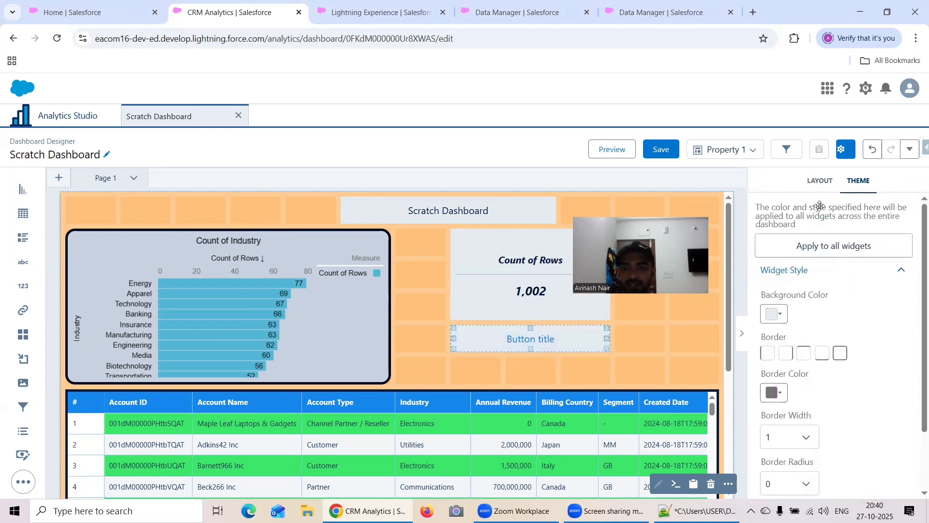
pyautogui.click(844, 156)
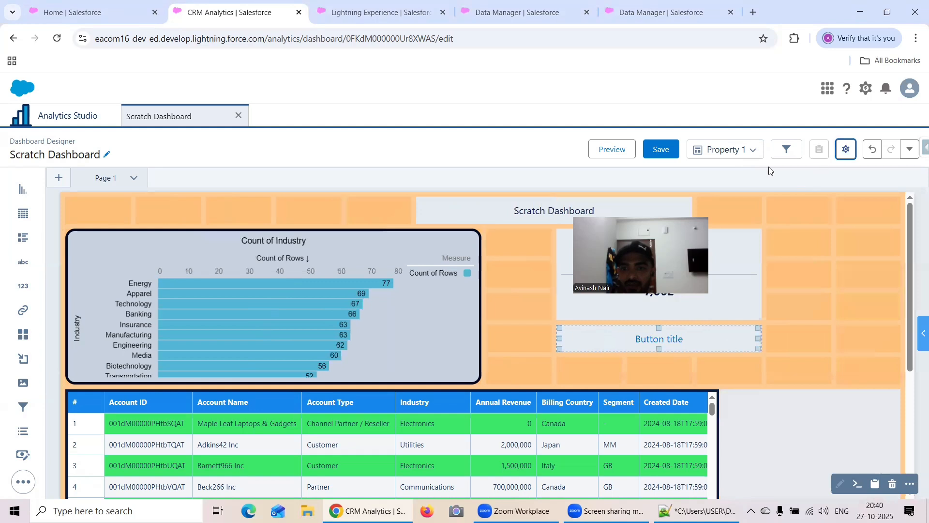
# Reopen the properties of the link widget below the number widget and change its text to "Google".
pyautogui.click(727, 330)
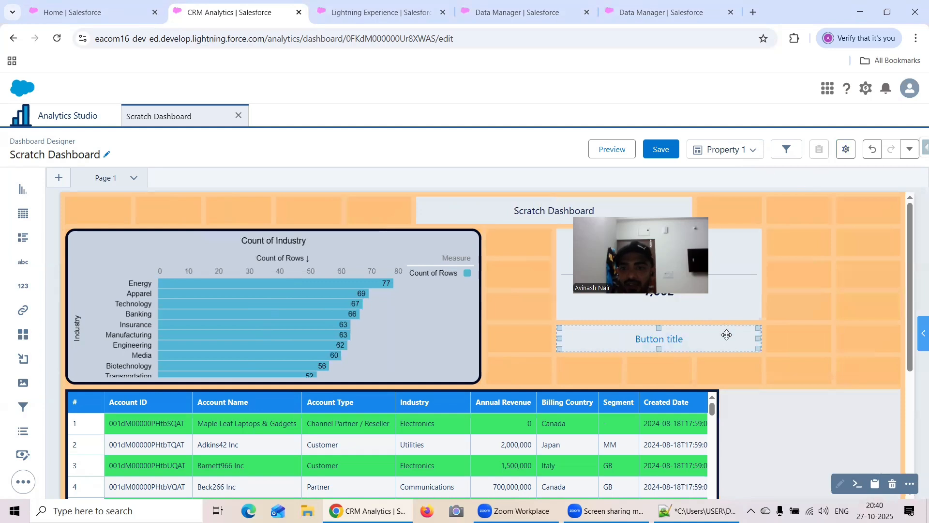
pyautogui.click(920, 328)
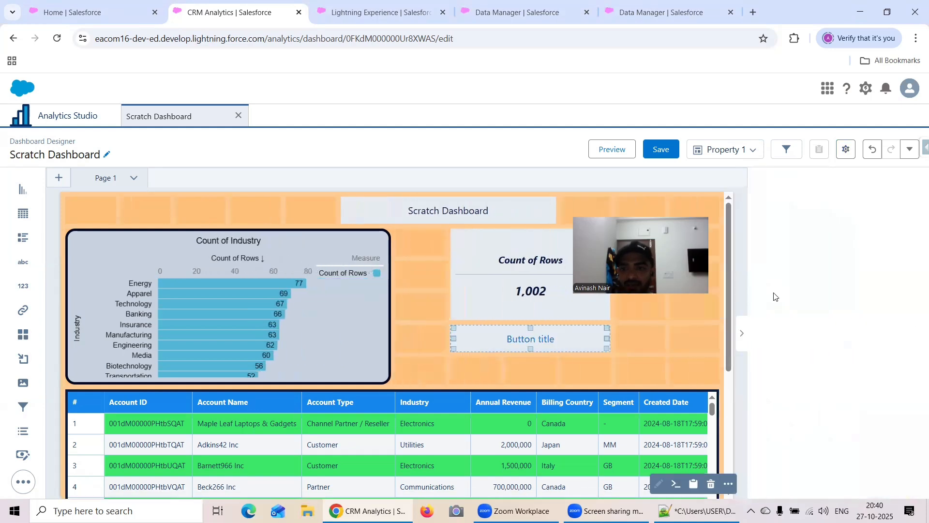
pyautogui.click(529, 292)
pyautogui.click(531, 337)
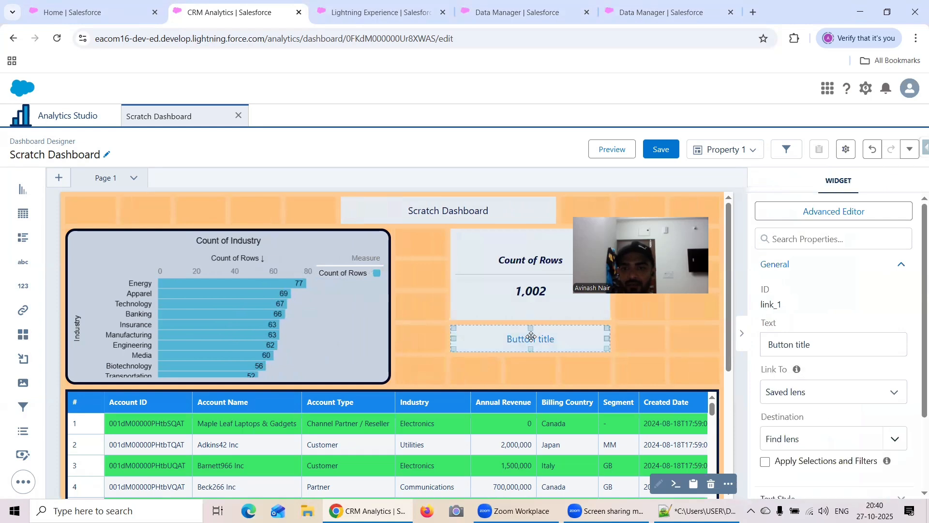
pyautogui.scroll(-2, 852, 274)
pyautogui.click(818, 420)
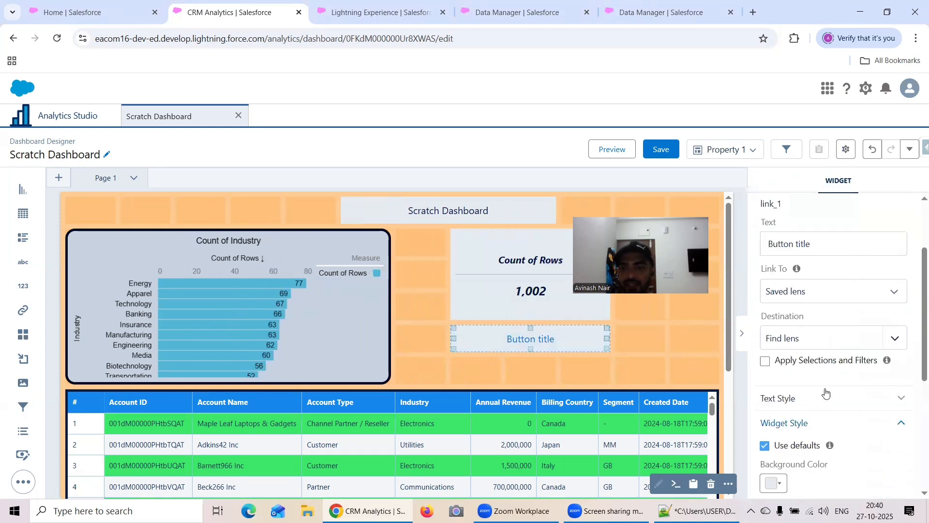
pyautogui.scroll(-2, 823, 396)
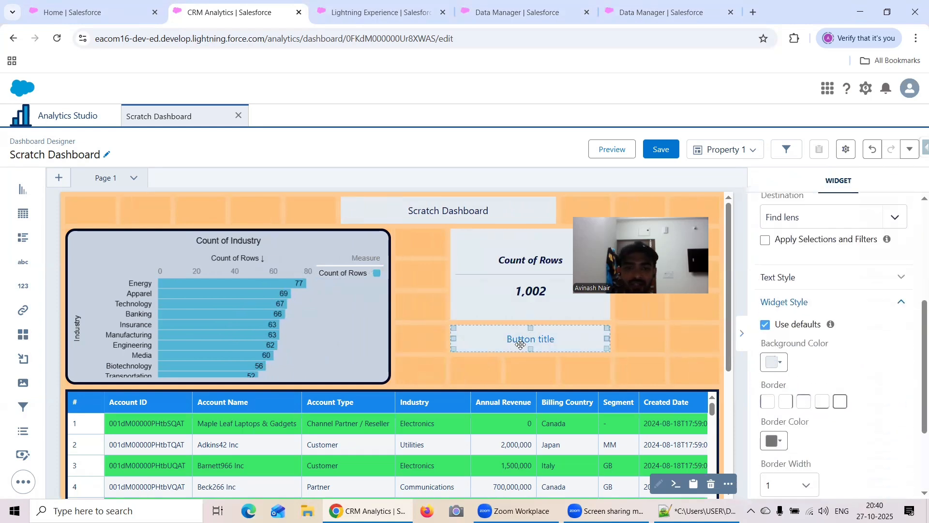
pyautogui.scroll(2, 888, 311)
pyautogui.scroll(2, 836, 338)
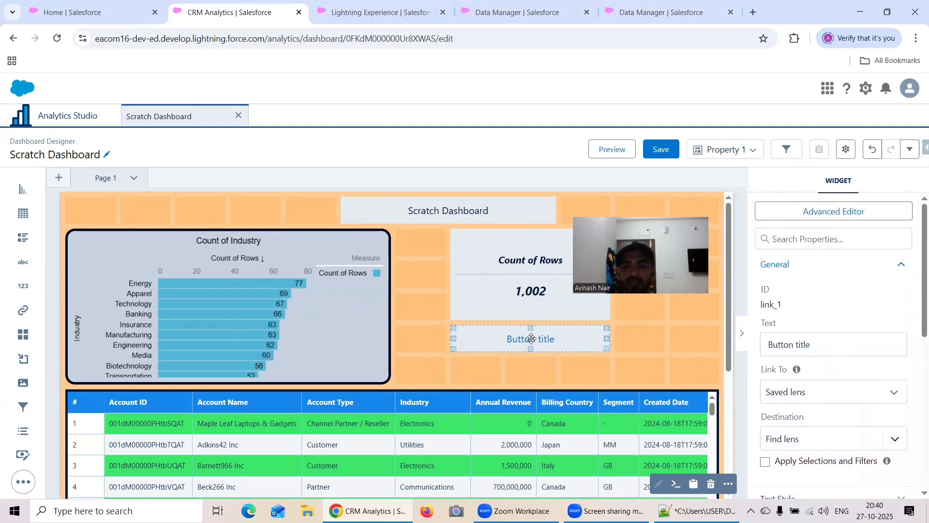
pyautogui.moveTo(826, 342); pyautogui.dragTo(730, 343)
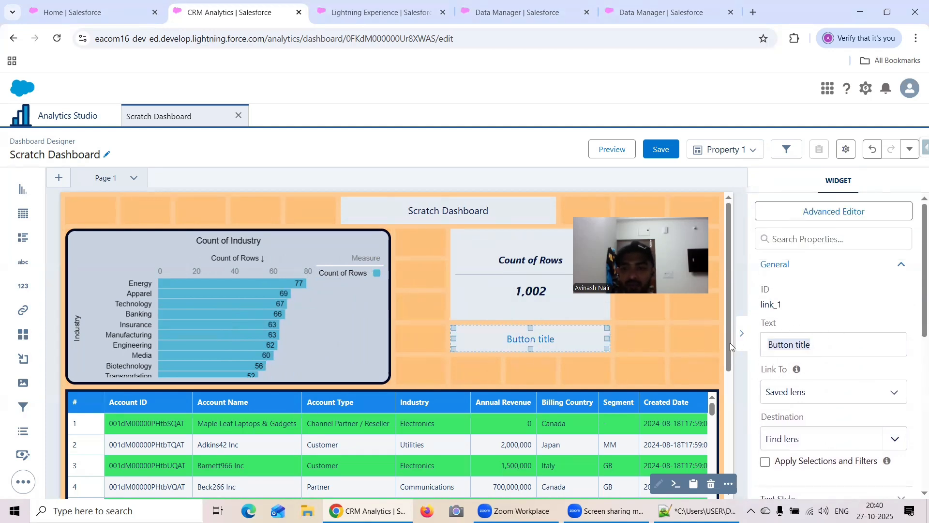
pyautogui.write('Google')
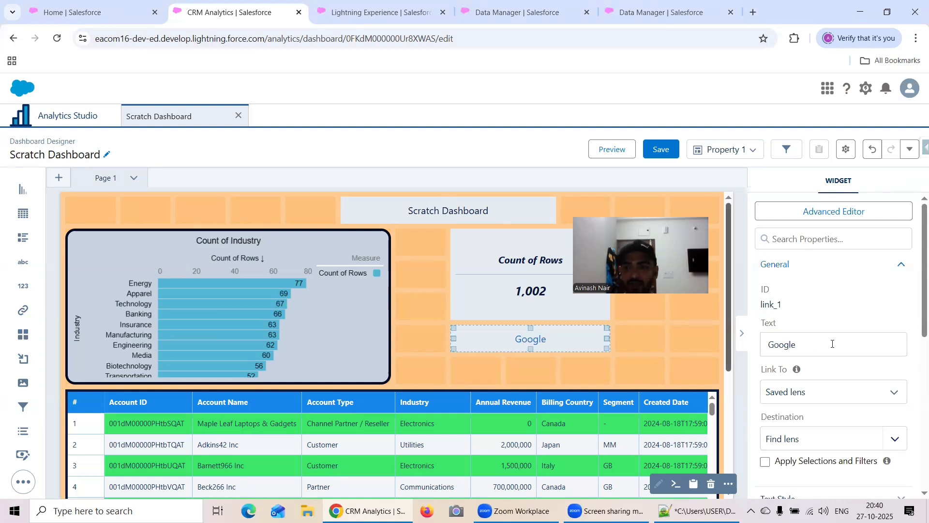
pyautogui.scroll(-1, 823, 342)
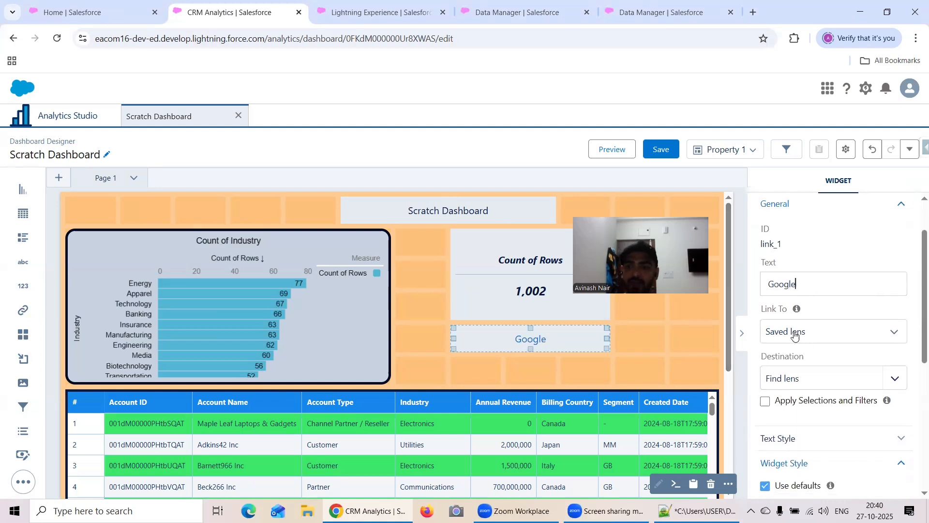
pyautogui.click(795, 333)
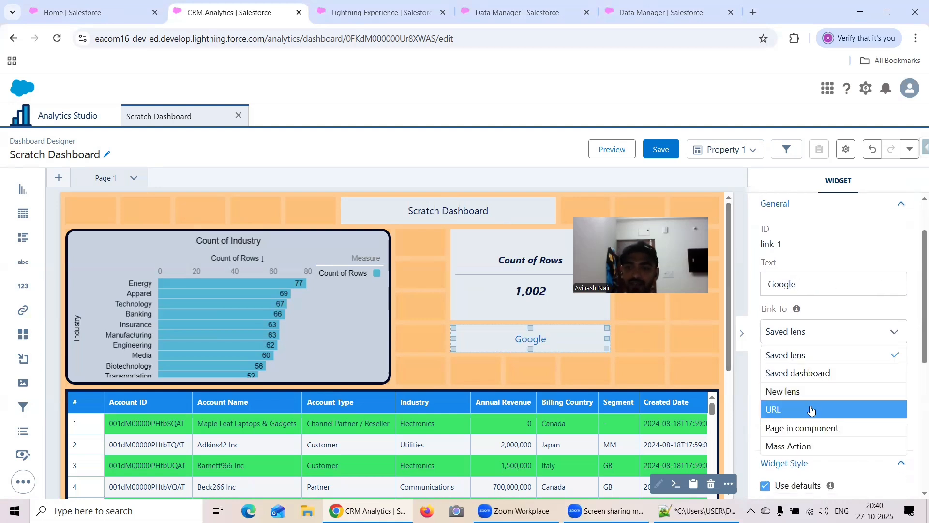
pyautogui.click(811, 411)
pyautogui.click(824, 380)
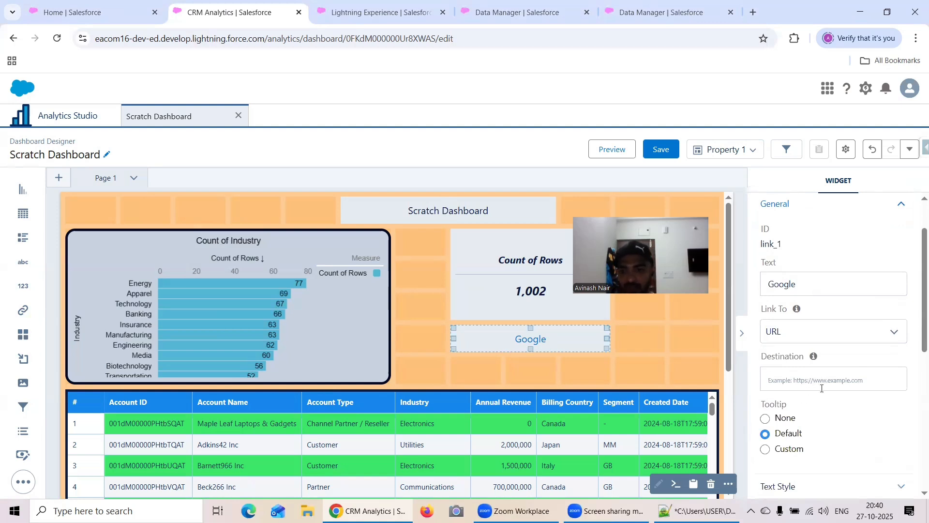
pyautogui.write('h')
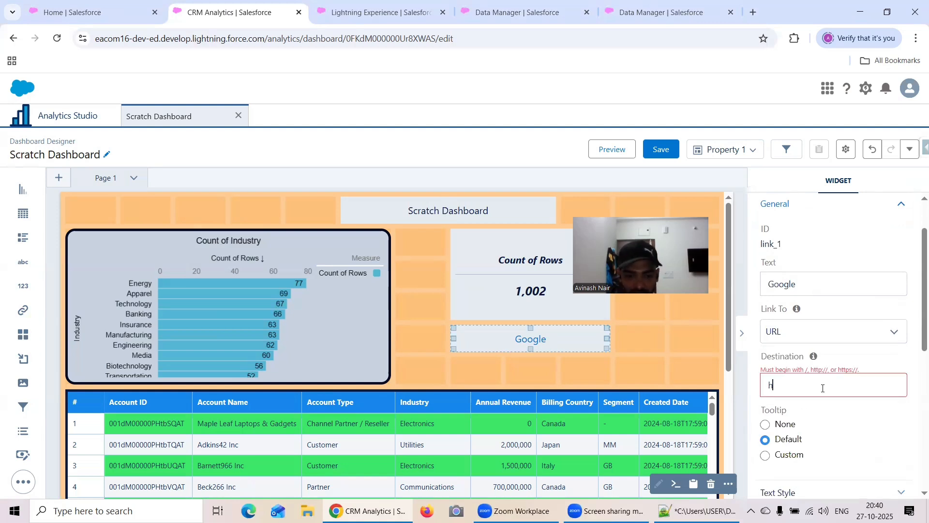
pyautogui.write('ttps:www.go')
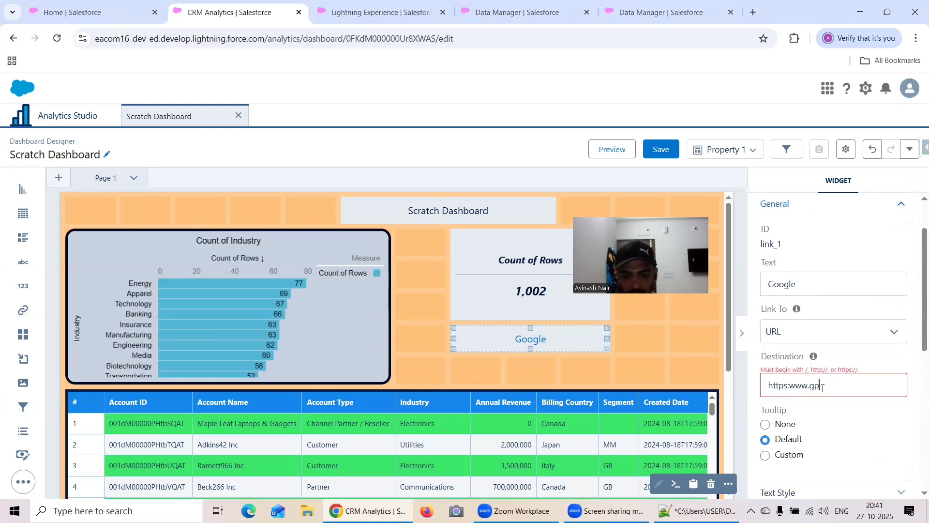
pyautogui.write('gle.com')
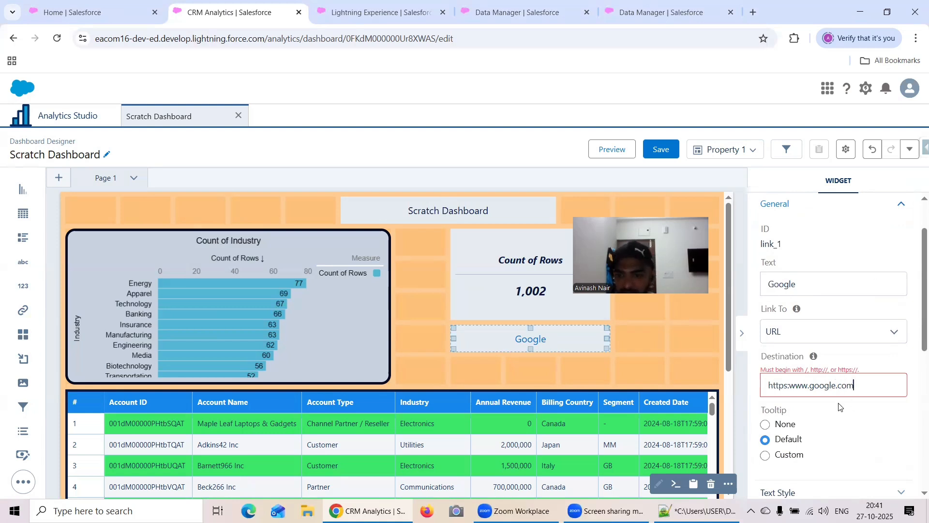
pyautogui.click(799, 385)
pyautogui.write('//w')
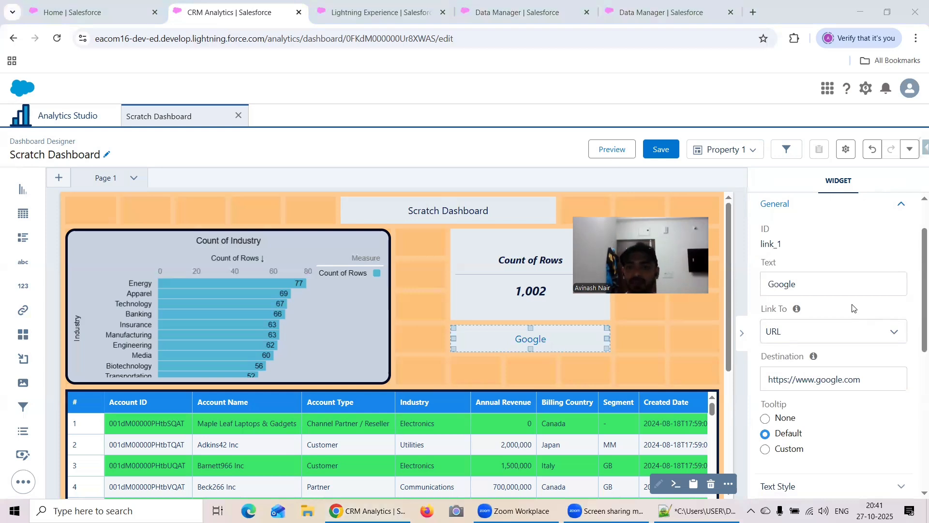
# Preview the dashboard, test the Google link, close the page it opens and return to editing.
pyautogui.click(612, 150)
pyautogui.scroll(-1, 686, 280)
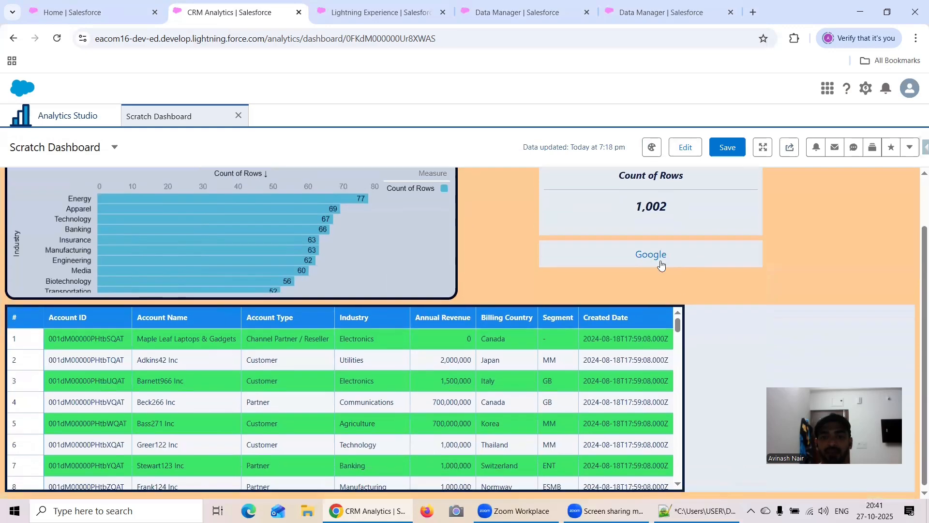
pyautogui.click(651, 255)
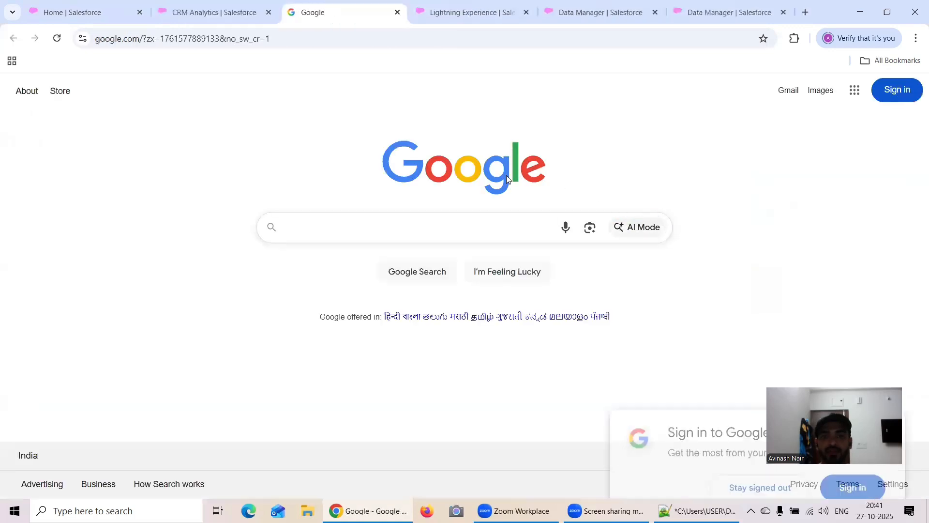
pyautogui.click(398, 12)
pyautogui.click(687, 152)
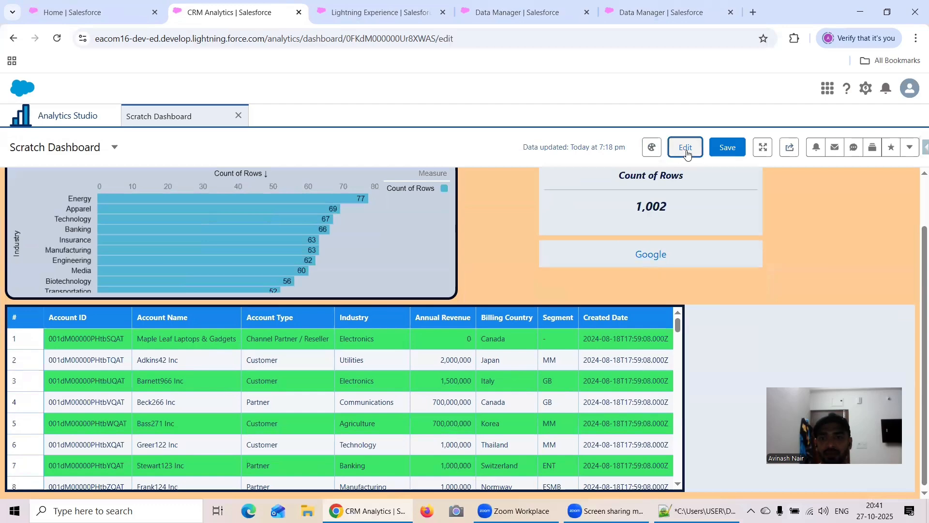
# Set the Google link widget's text color to light gray.
pyautogui.click(589, 275)
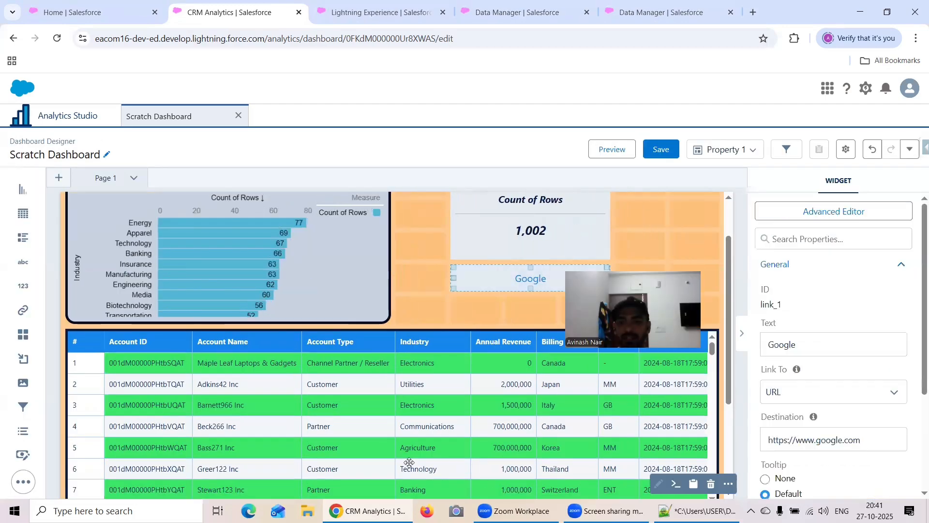
pyautogui.scroll(-3, 870, 291)
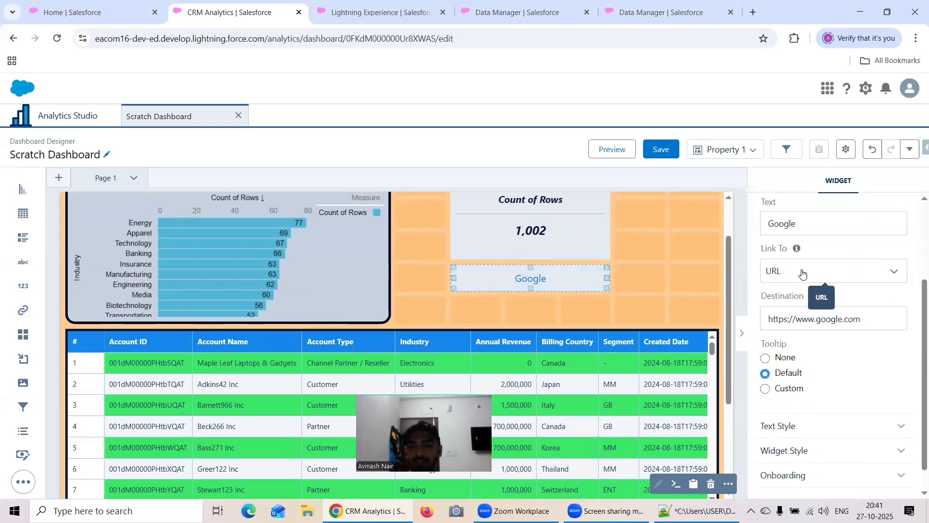
pyautogui.scroll(-1, 788, 292)
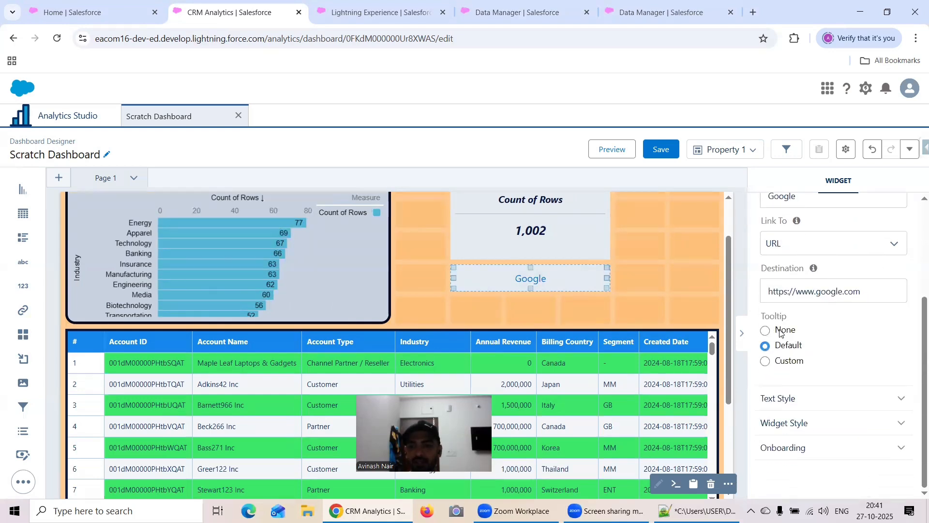
pyautogui.click(831, 397)
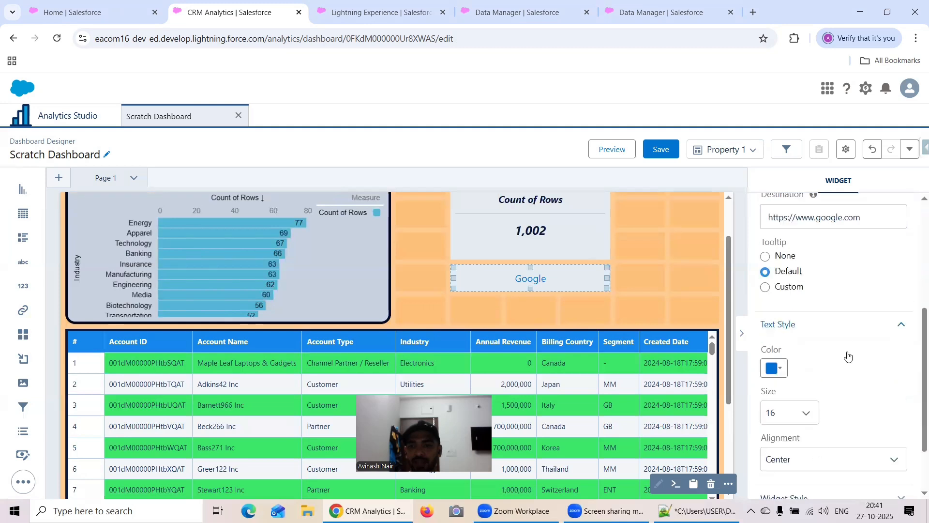
pyautogui.scroll(-2, 823, 358)
pyautogui.click(764, 295)
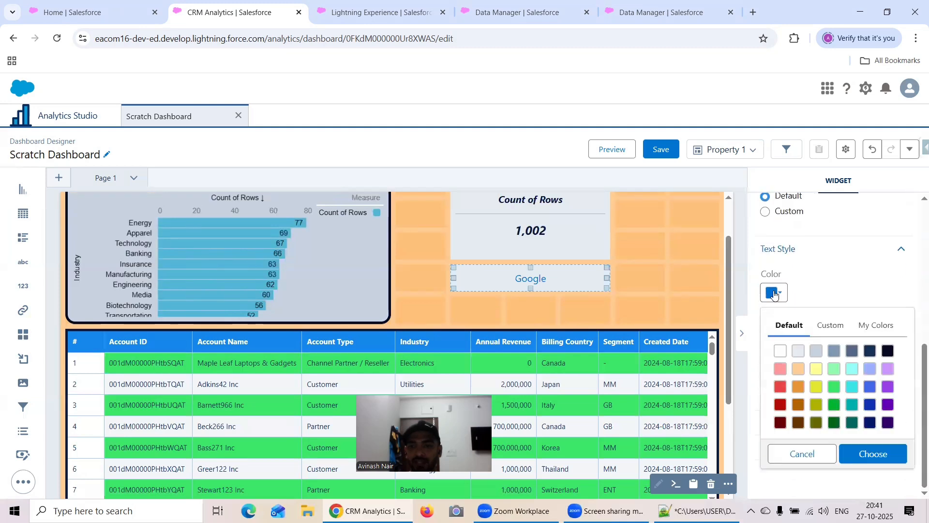
pyautogui.click(871, 354)
pyautogui.click(817, 352)
pyautogui.click(873, 455)
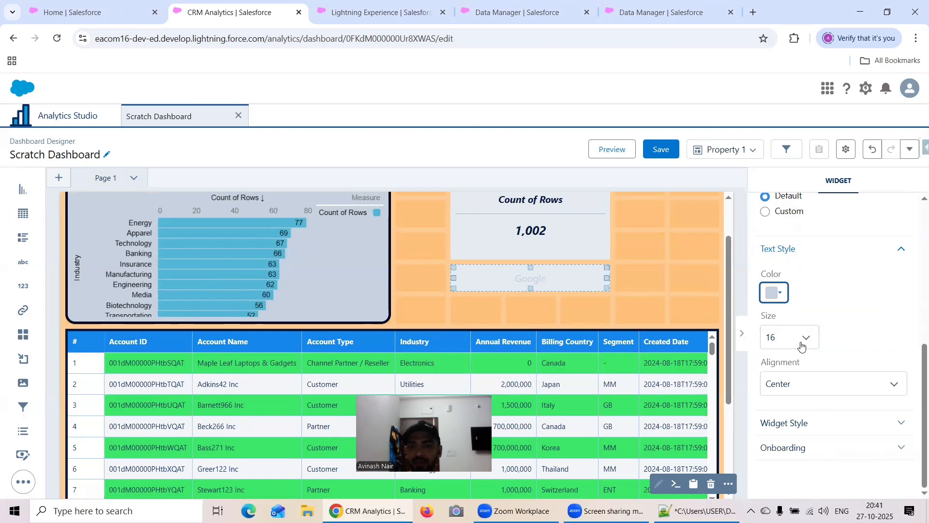
# Set the Google link widget's text color to medium grayish blue and increase its text size.
pyautogui.click(775, 293)
pyautogui.click(834, 350)
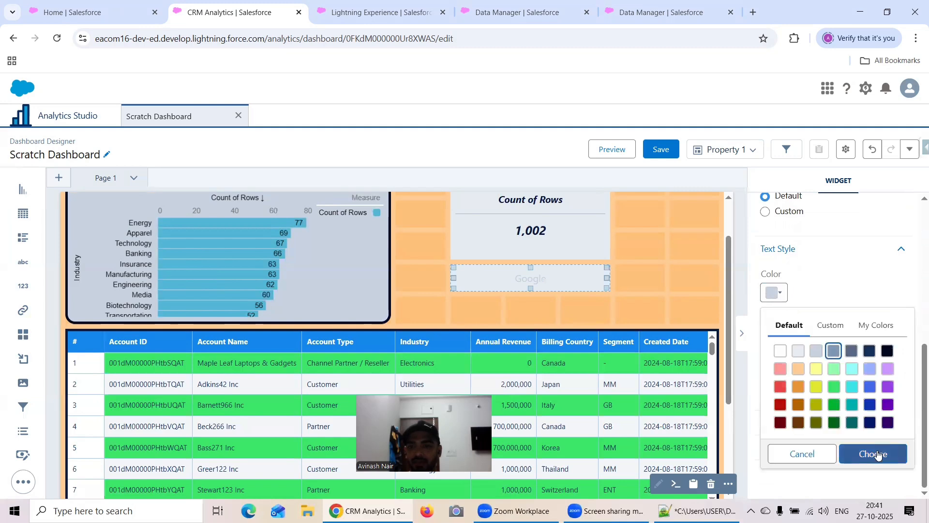
pyautogui.click(878, 455)
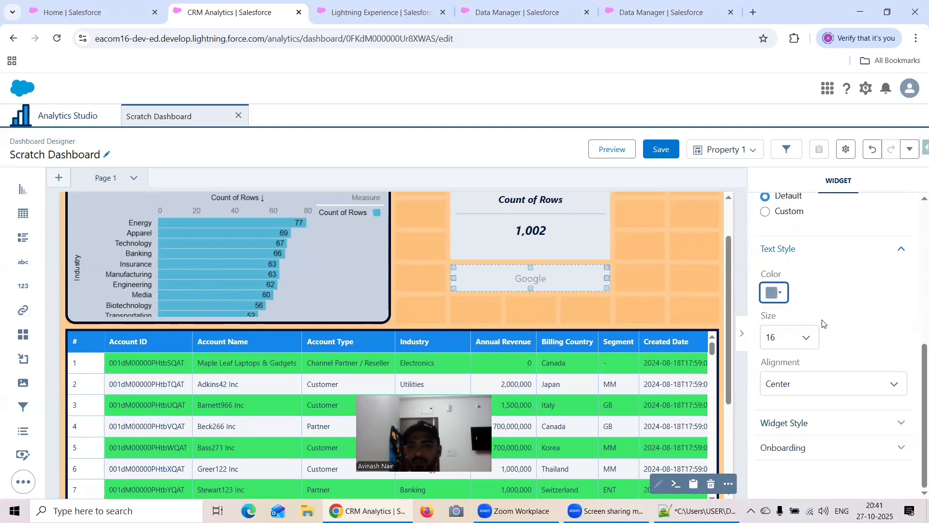
pyautogui.click(787, 339)
pyautogui.click(788, 439)
# Look through the Google link's alignment choices and its widget style settings for background and border.
pyautogui.click(826, 383)
pyautogui.click(895, 306)
pyautogui.click(829, 421)
pyautogui.scroll(-5, 842, 378)
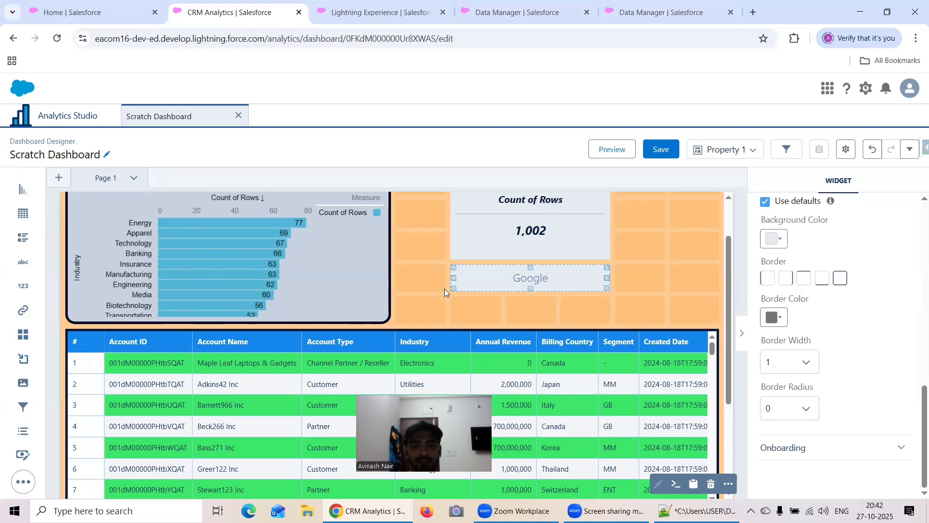
pyautogui.scroll(2, 471, 284)
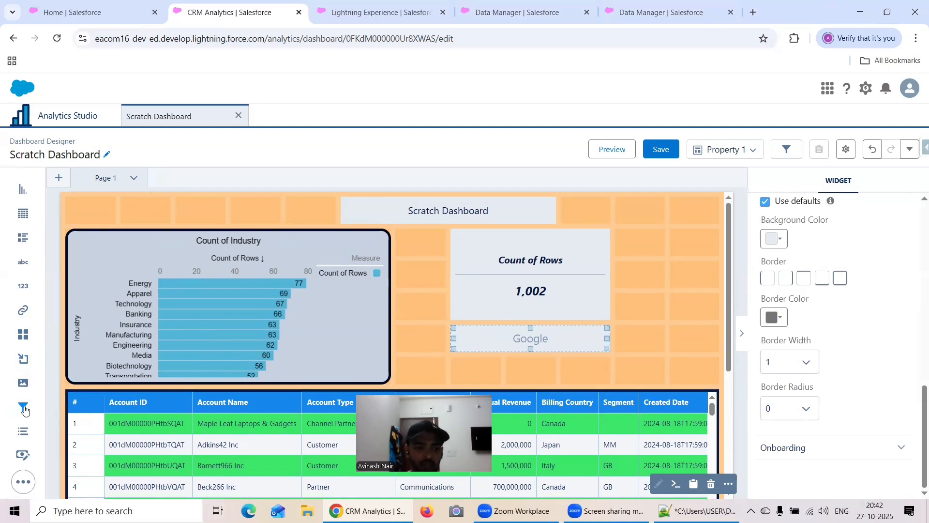
# Add a toggle widget in the empty row between the Google link and the accounts table.
pyautogui.click(29, 454)
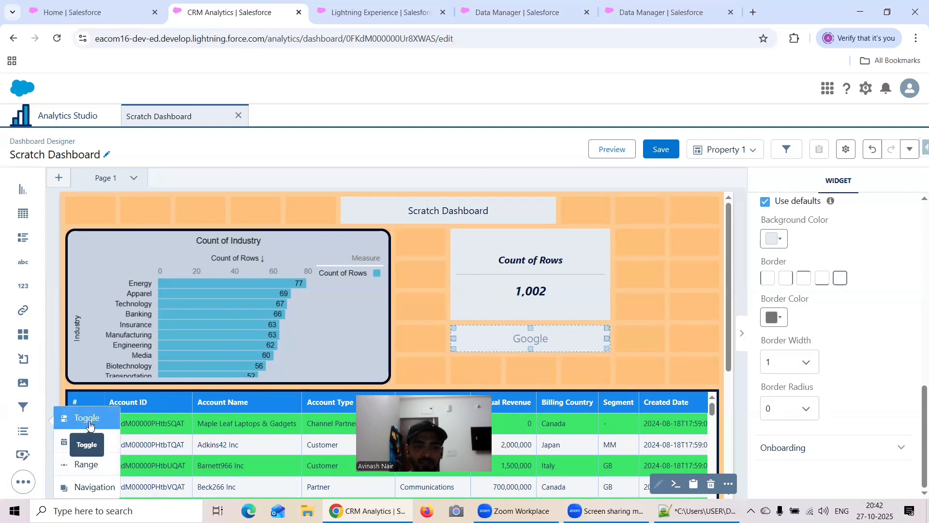
pyautogui.moveTo(90, 425); pyautogui.dragTo(514, 314)
pyautogui.scroll(-1, 682, 266)
pyautogui.moveTo(681, 299); pyautogui.dragTo(681, 299)
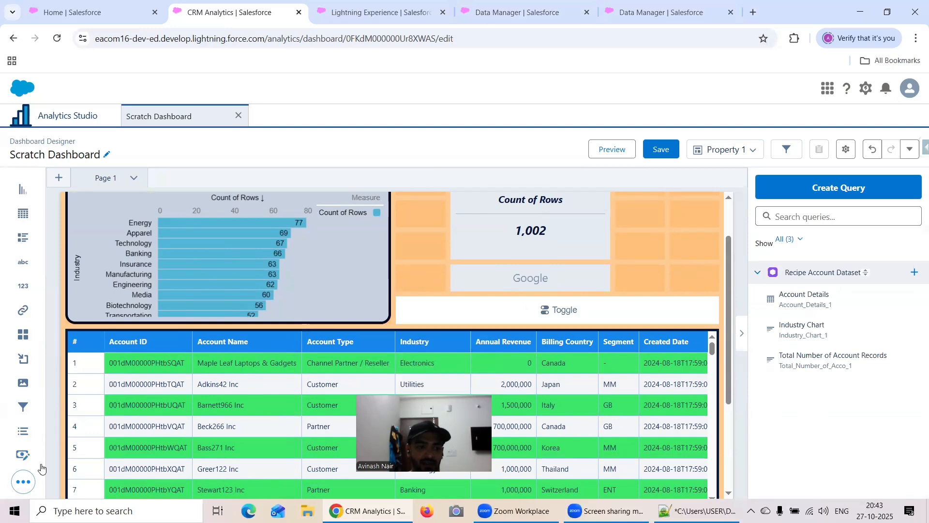
pyautogui.click(22, 481)
pyautogui.scroll(-2, 620, 249)
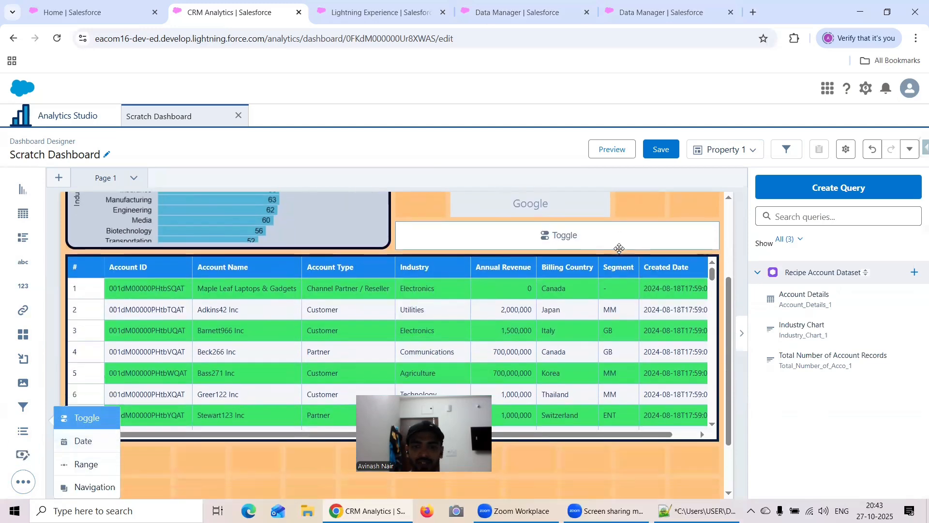
pyautogui.moveTo(620, 249); pyautogui.dragTo(605, 353)
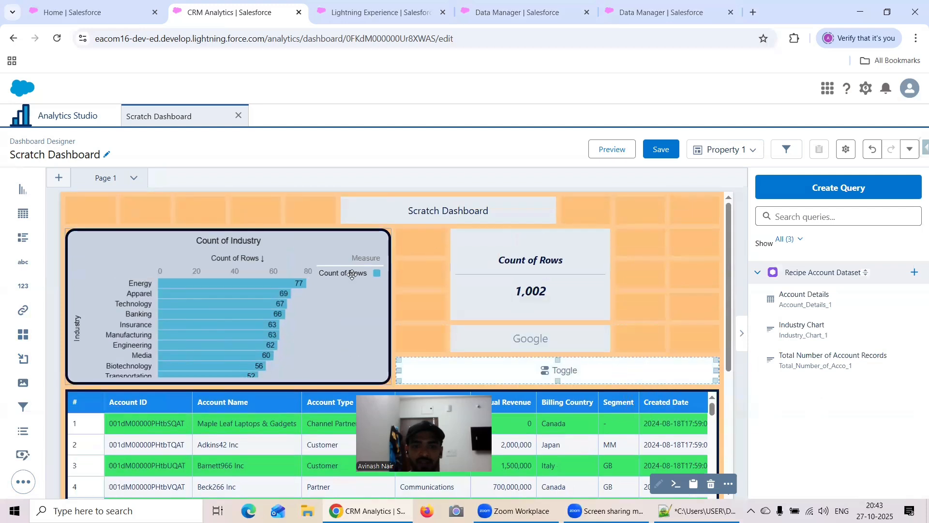
# Move the Count of Industry chart down one row and place the toggle widget in the freed space above it.
pyautogui.click(328, 299)
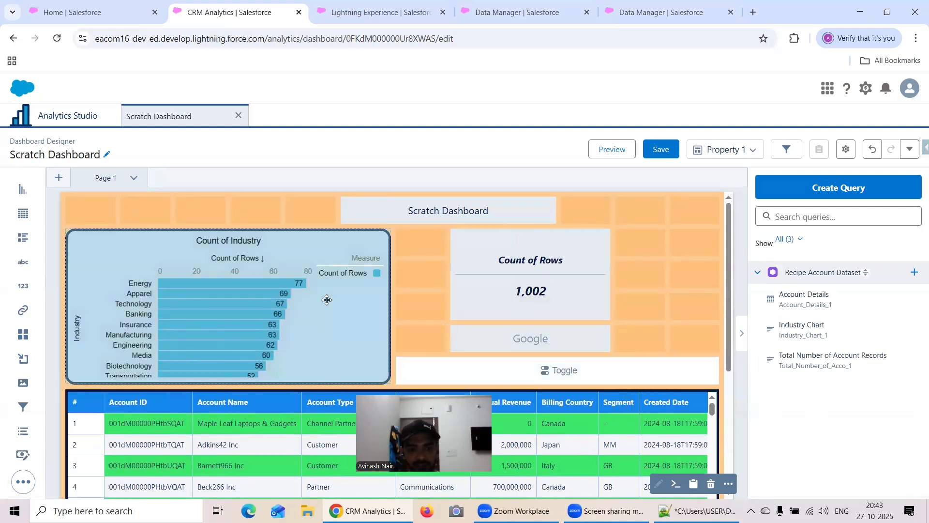
pyautogui.moveTo(327, 299); pyautogui.dragTo(336, 362)
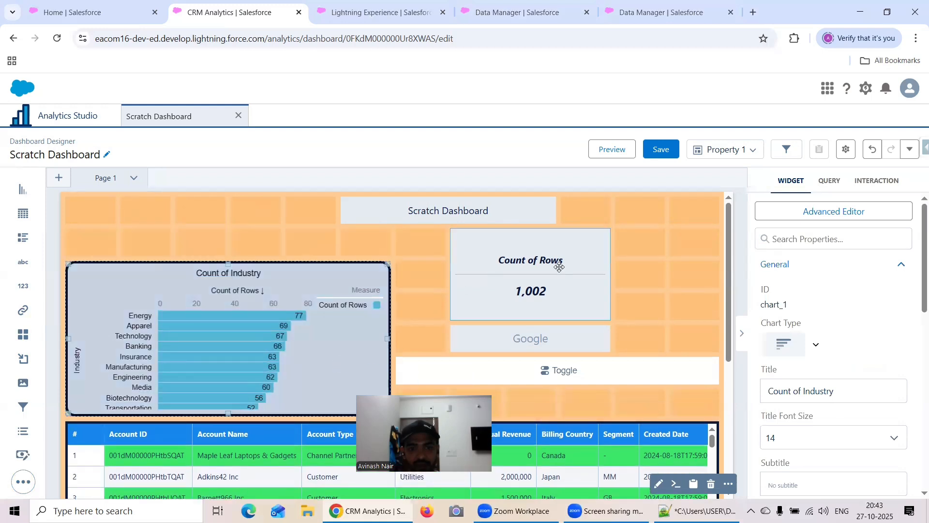
pyautogui.moveTo(633, 373); pyautogui.dragTo(327, 246)
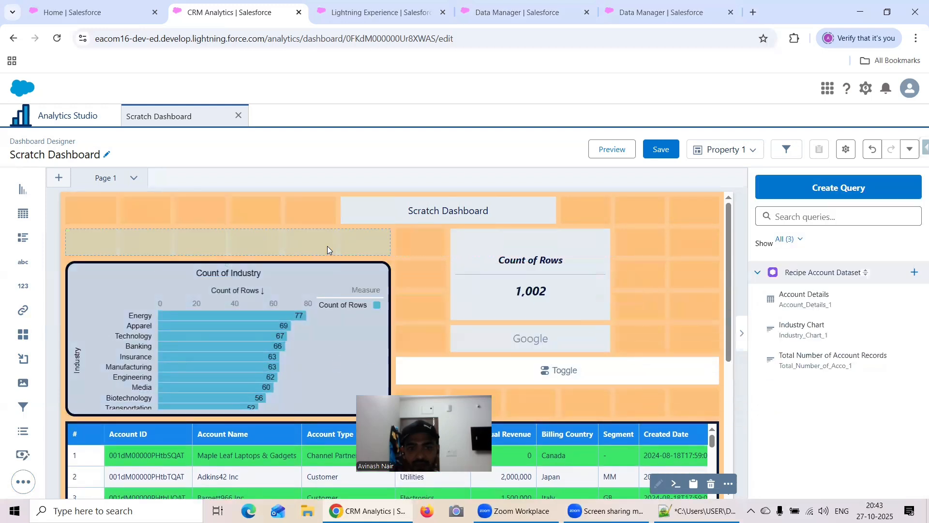
# Shift the Google link and the Count of Rows number widget down one row.
pyautogui.click(542, 343)
pyautogui.moveTo(567, 395); pyautogui.dragTo(567, 395)
pyautogui.moveTo(552, 292); pyautogui.dragTo(553, 345)
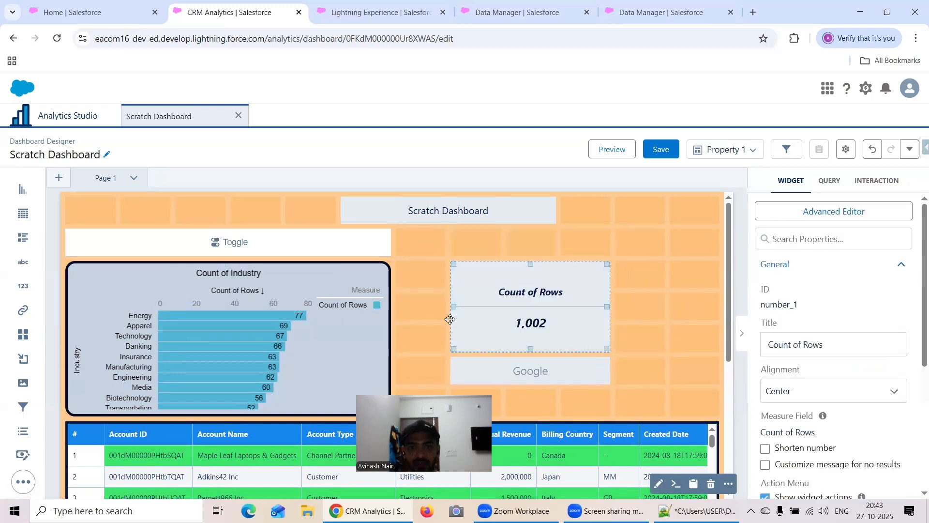
# Move the Count of Industry chart, the Google link and the number widget down by another row.
pyautogui.click(334, 304)
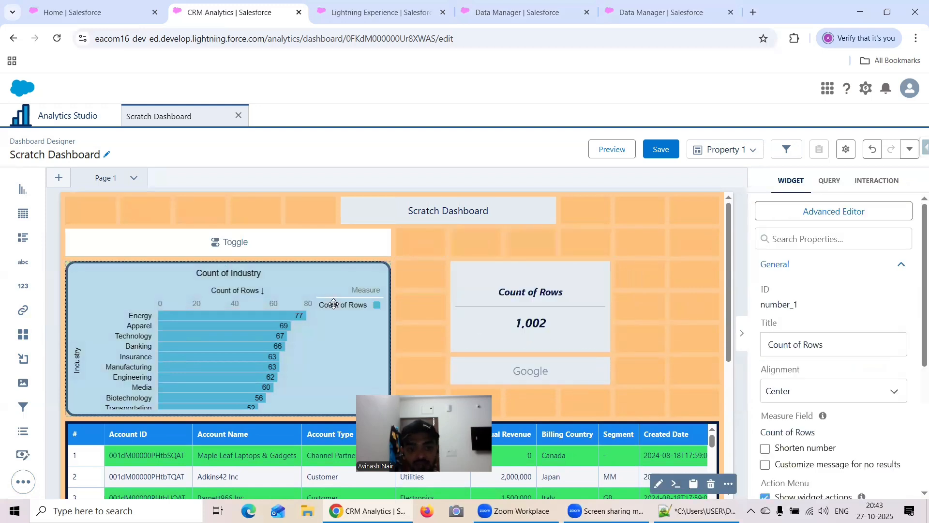
pyautogui.moveTo(334, 304); pyautogui.dragTo(417, 395)
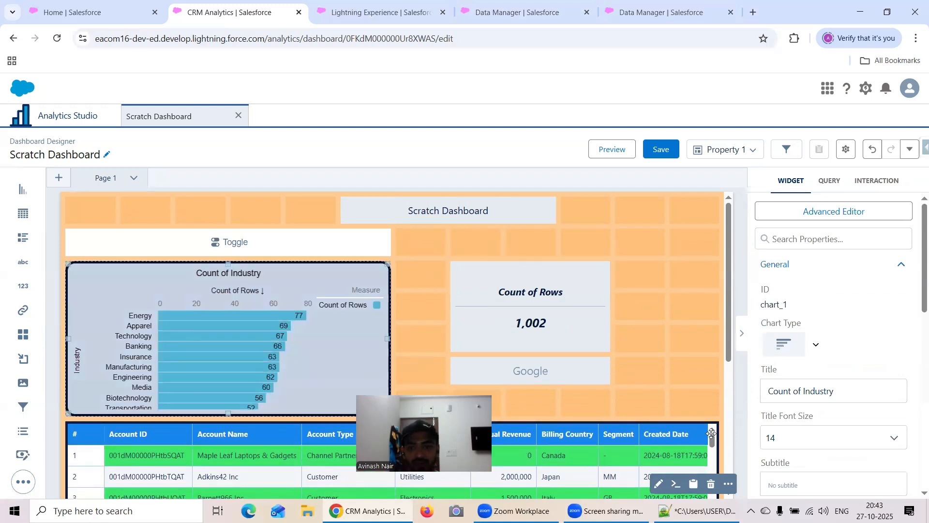
pyautogui.click(330, 346)
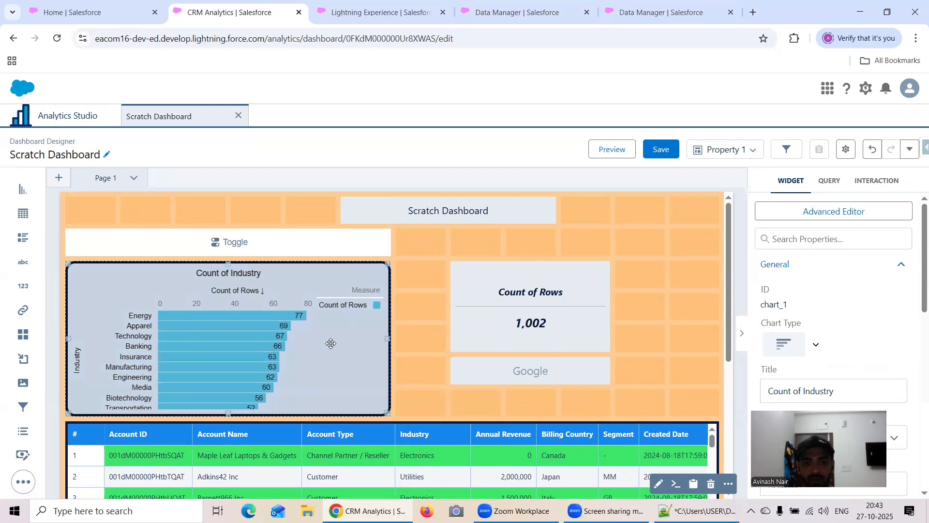
pyautogui.click(330, 343)
pyautogui.moveTo(330, 344); pyautogui.dragTo(373, 362)
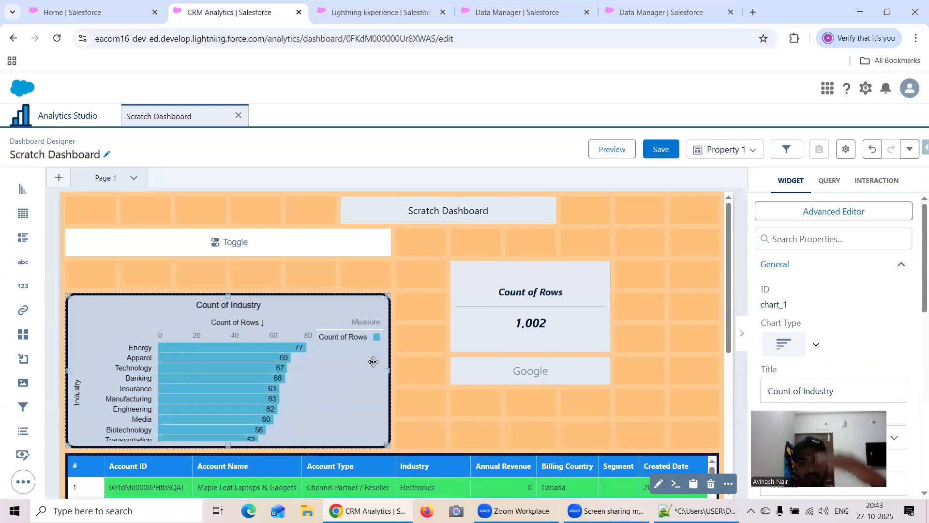
pyautogui.moveTo(514, 370); pyautogui.dragTo(516, 413)
pyautogui.moveTo(533, 328); pyautogui.dragTo(520, 359)
# Stretch the toggle across the full dashboard width and base it on the Account Type field of the Recipe Account Dataset.
pyautogui.moveTo(382, 242); pyautogui.dragTo(695, 256)
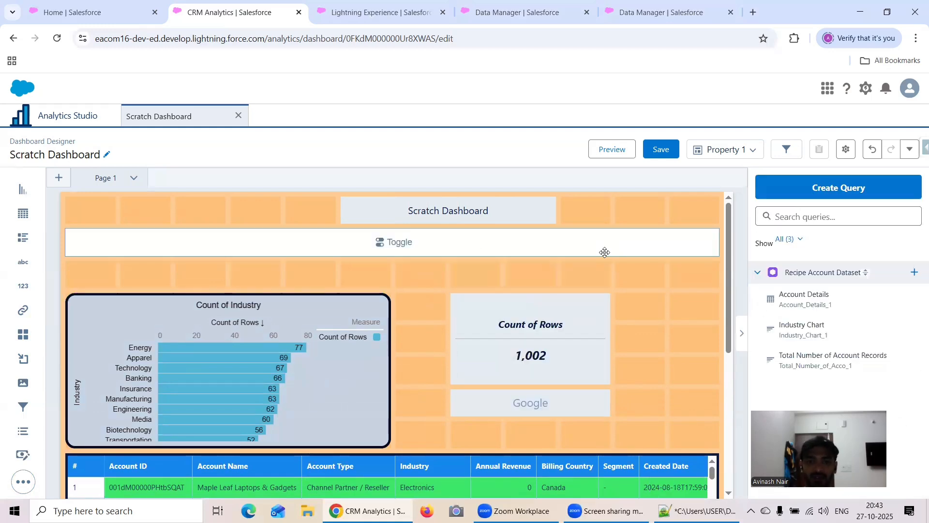
pyautogui.click(397, 242)
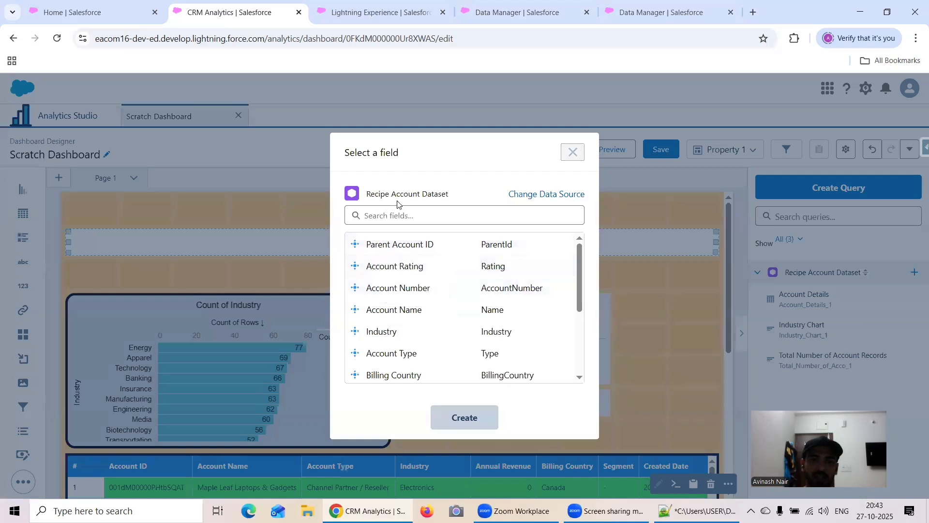
pyautogui.scroll(-1, 470, 304)
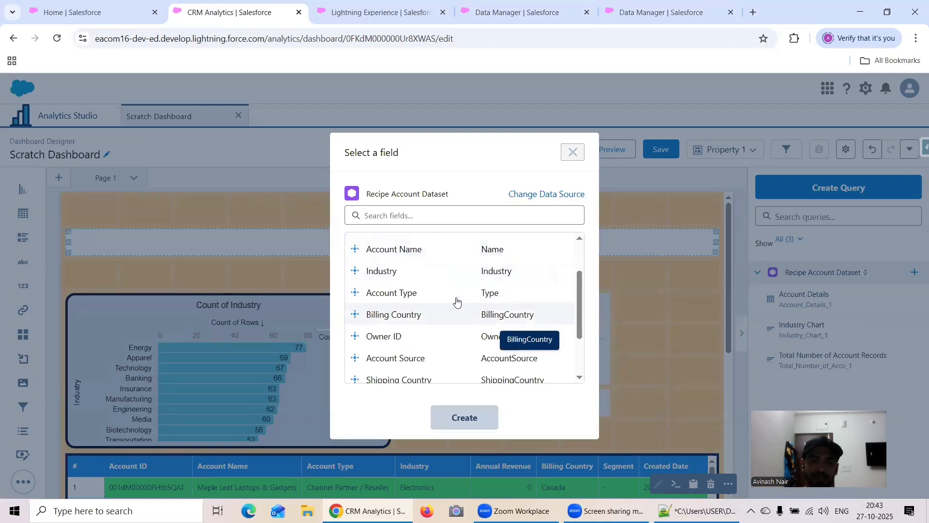
pyautogui.click(385, 294)
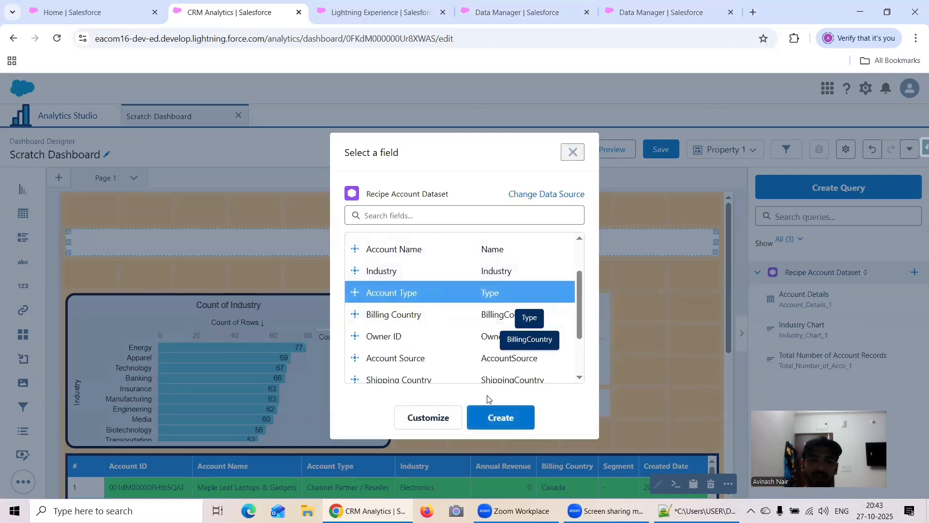
pyautogui.click(505, 419)
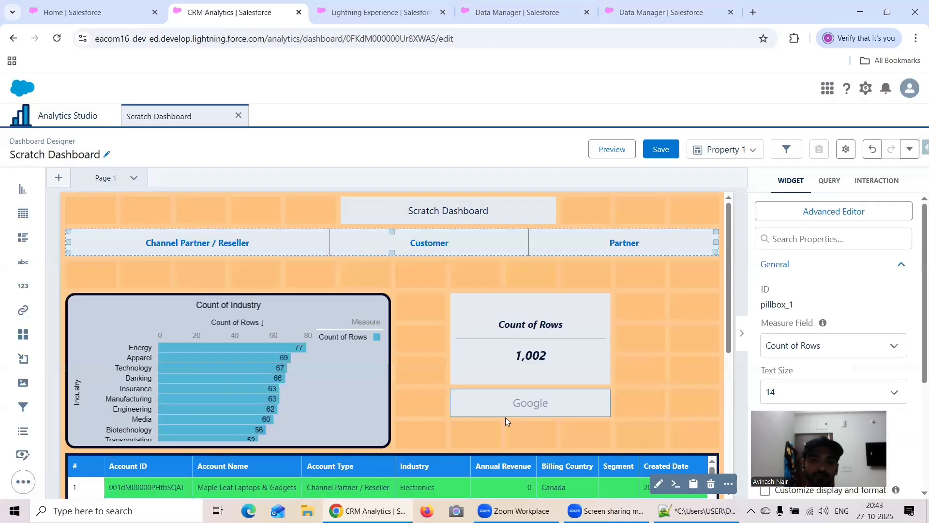
# Preview the dashboard and toggle between Channel Partner / Reseller and Customer to check the filtering of the chart, number and table.
pyautogui.click(611, 149)
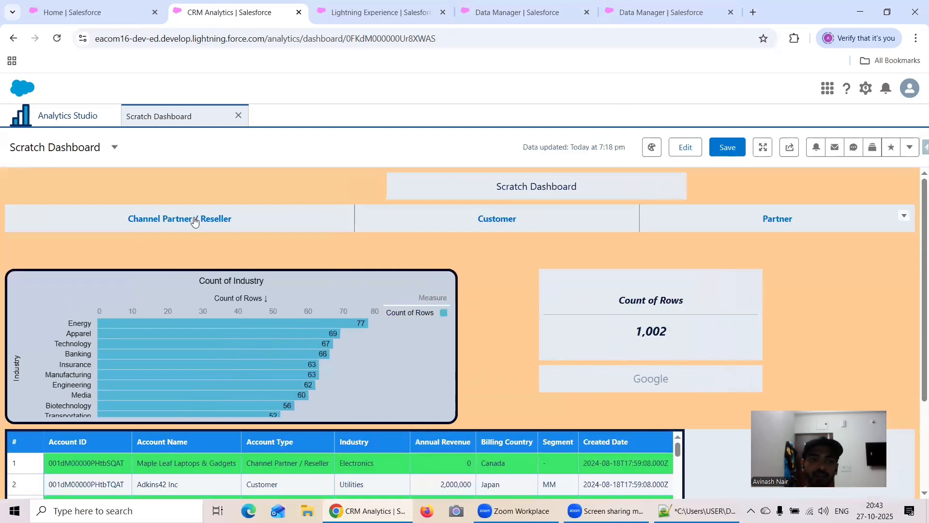
pyautogui.click(203, 225)
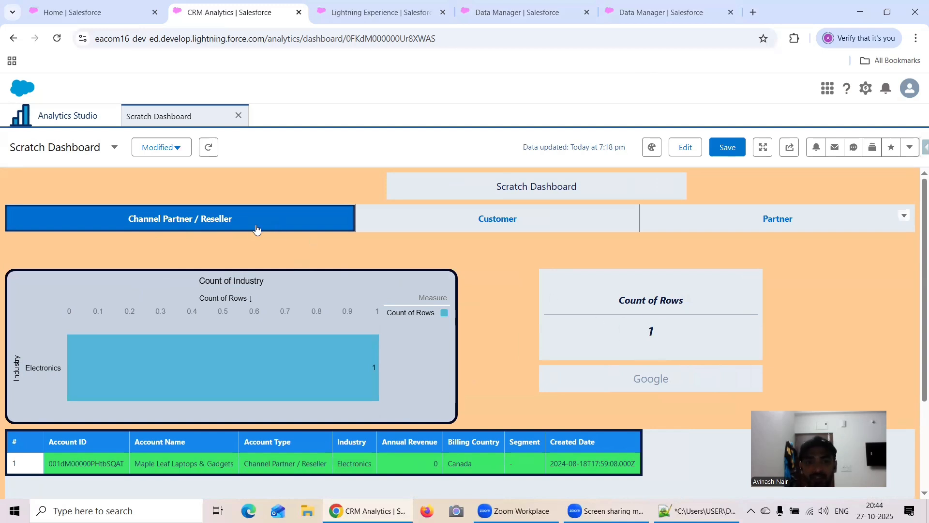
pyautogui.click(505, 230)
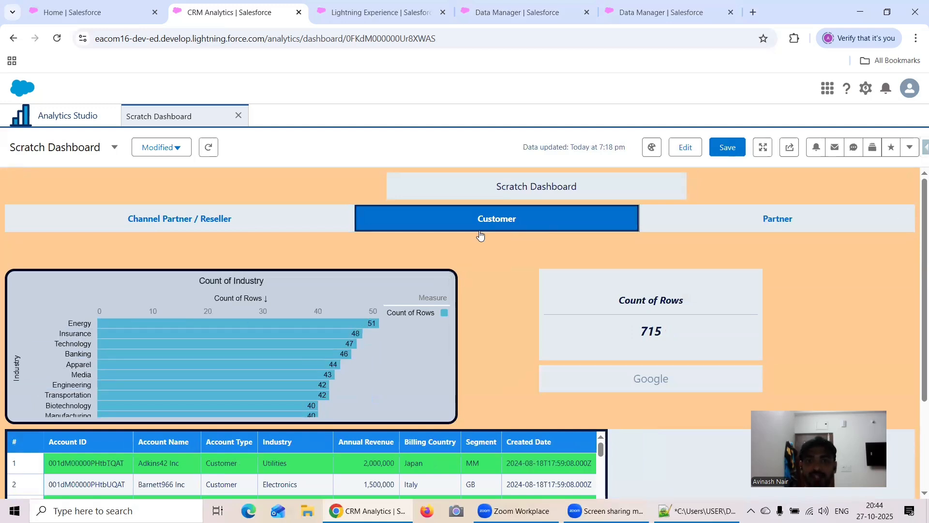
pyautogui.click(158, 224)
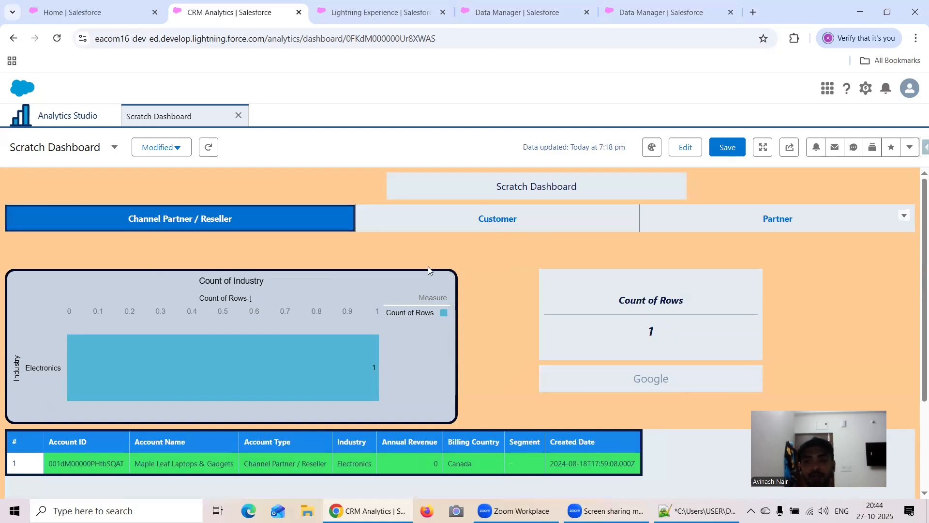
pyautogui.scroll(-2, 429, 271)
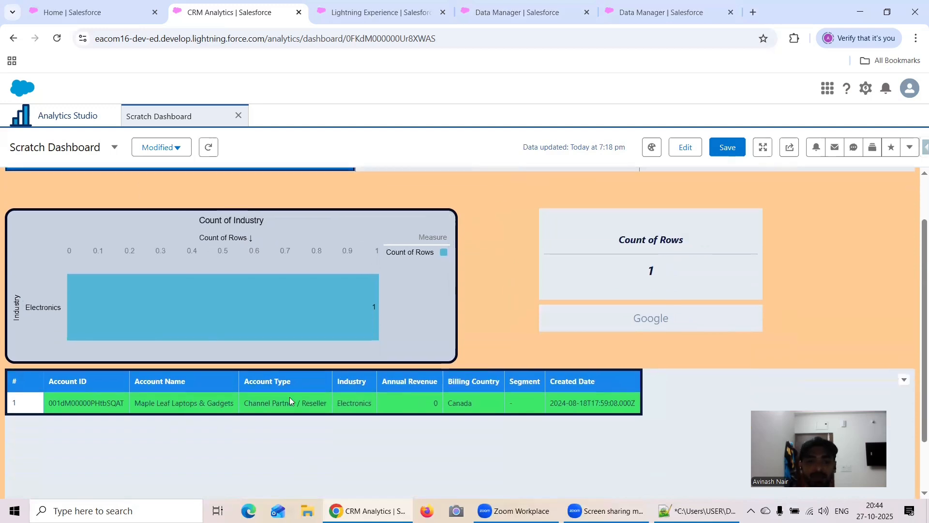
pyautogui.scroll(2, 174, 455)
pyautogui.scroll(-2, 166, 433)
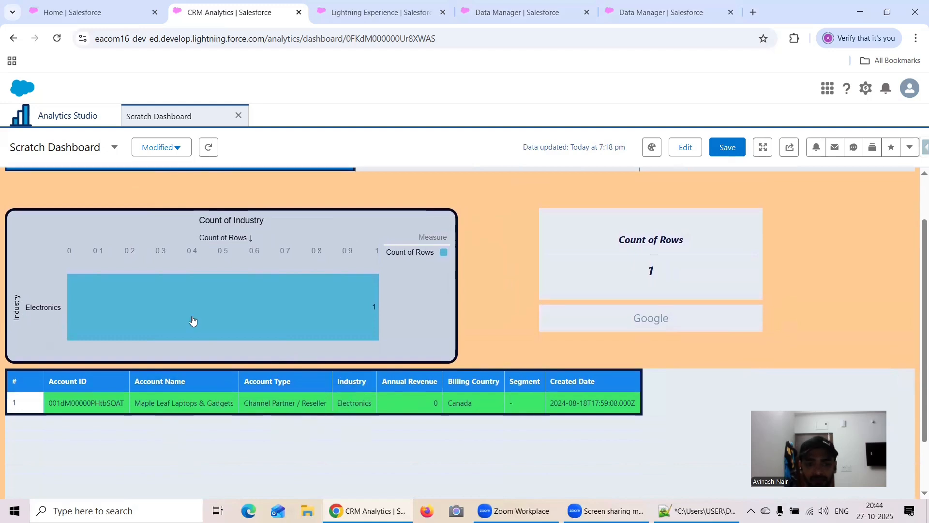
pyautogui.scroll(2, 189, 229)
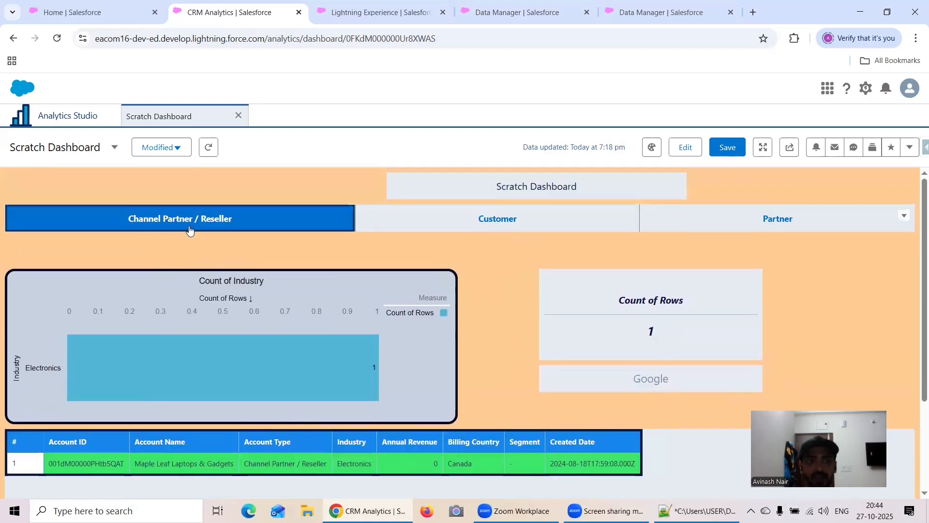
# Filter the preview by Partner, examine the accounts table, switch through the other account types and return to editing.
pyautogui.click(805, 218)
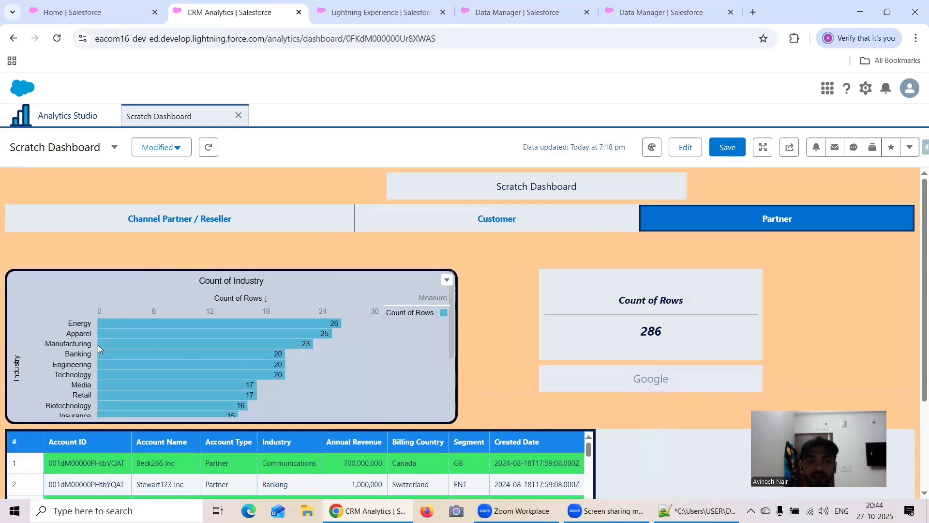
pyautogui.scroll(-3, 519, 375)
pyautogui.scroll(-1, 417, 402)
pyautogui.scroll(1, 418, 402)
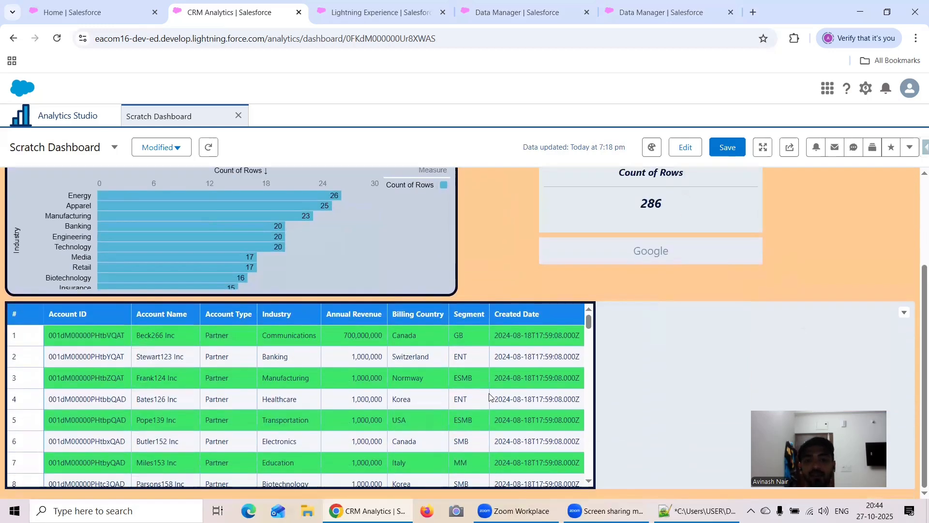
pyautogui.scroll(3, 828, 344)
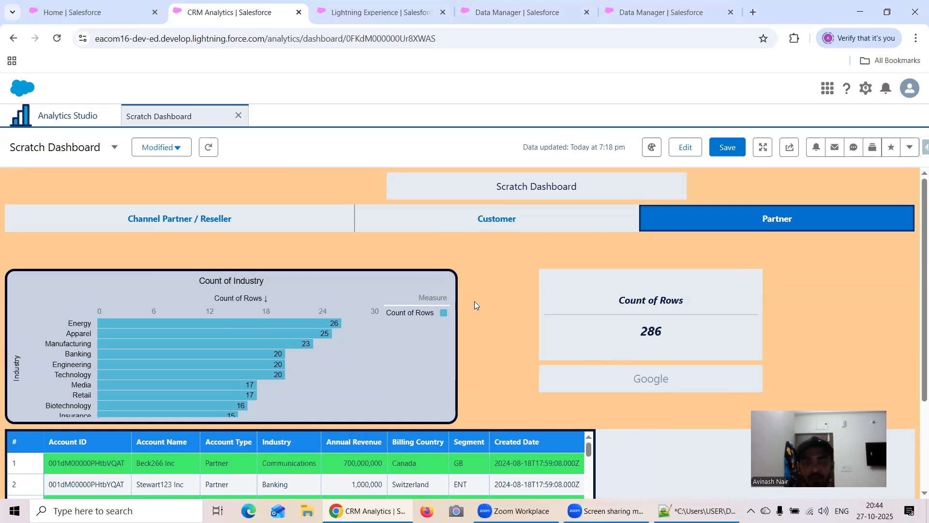
pyautogui.click(264, 224)
pyautogui.click(564, 216)
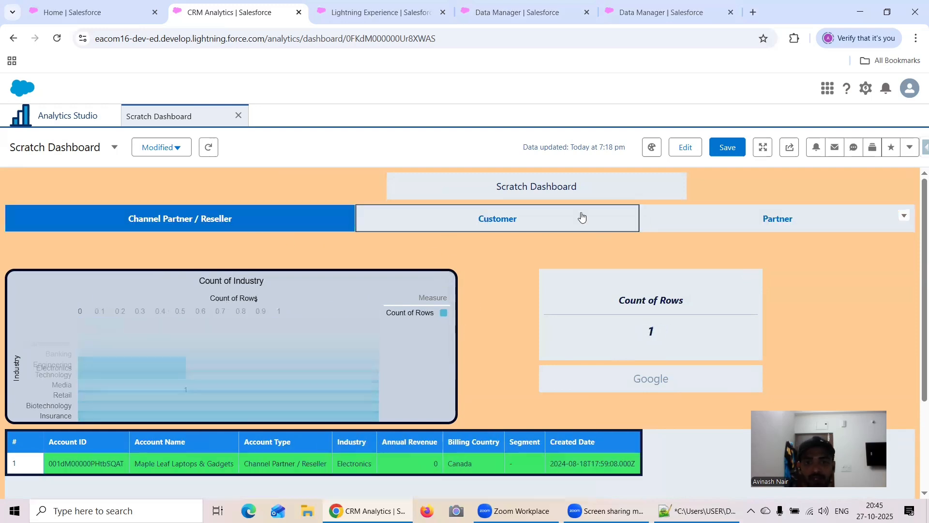
pyautogui.click(687, 148)
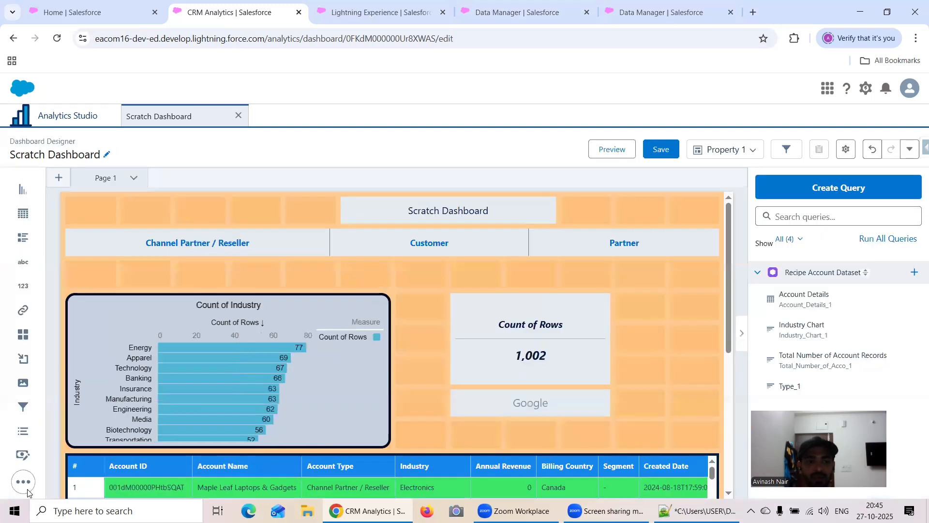
# Add a second dashboard page named Page 2.
pyautogui.click(27, 490)
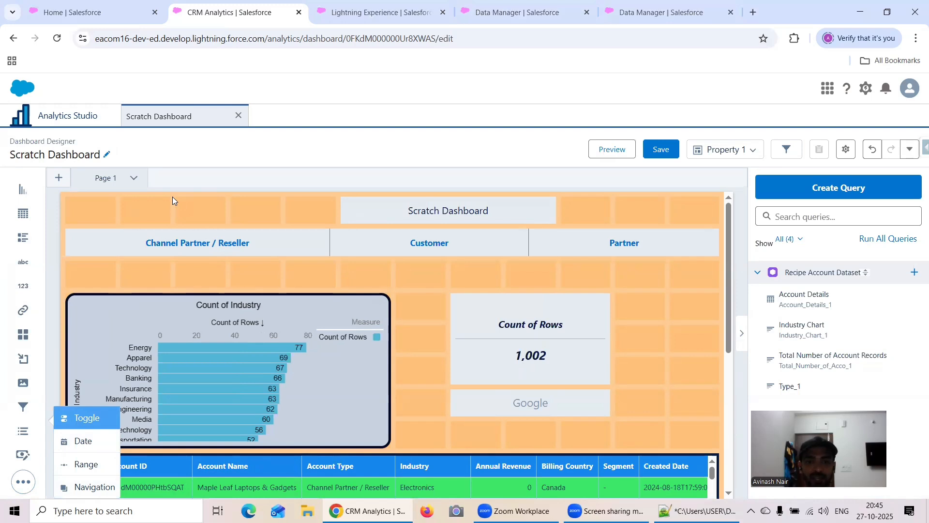
pyautogui.click(60, 179)
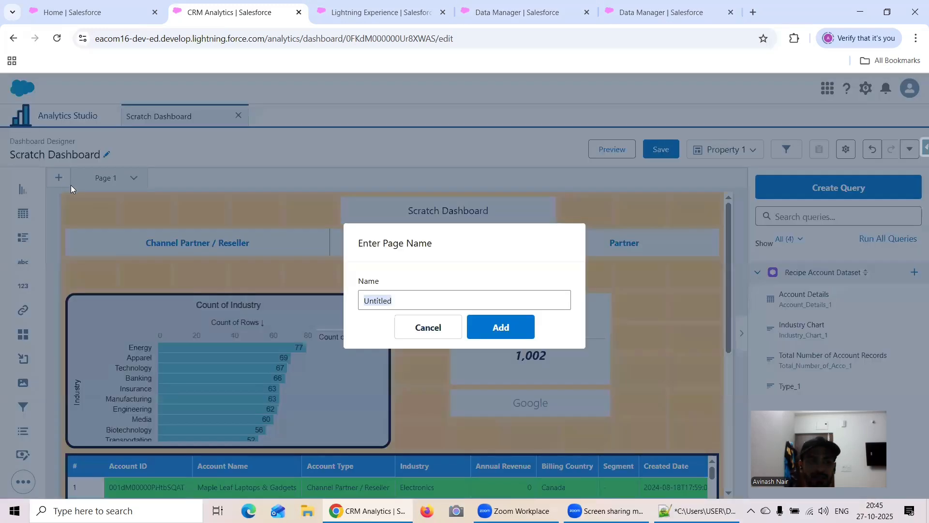
pyautogui.write('Pag')
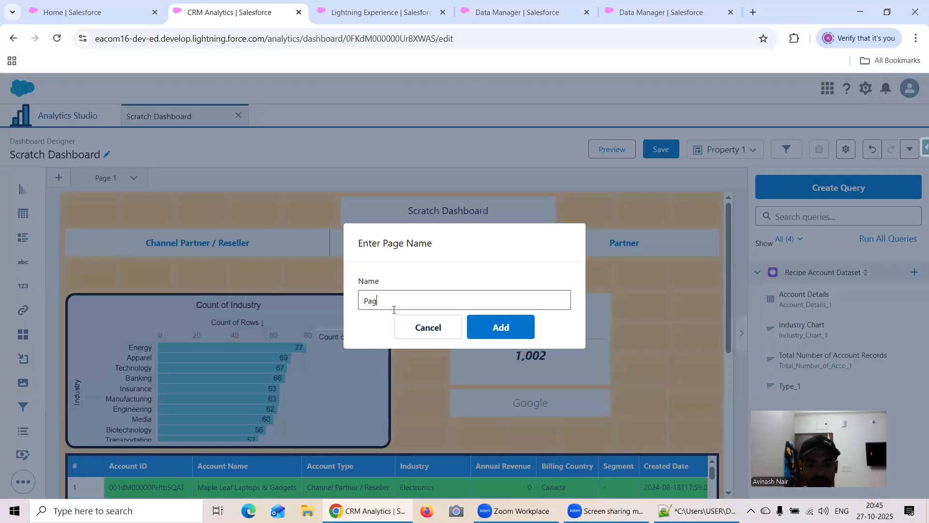
pyautogui.write('e 2')
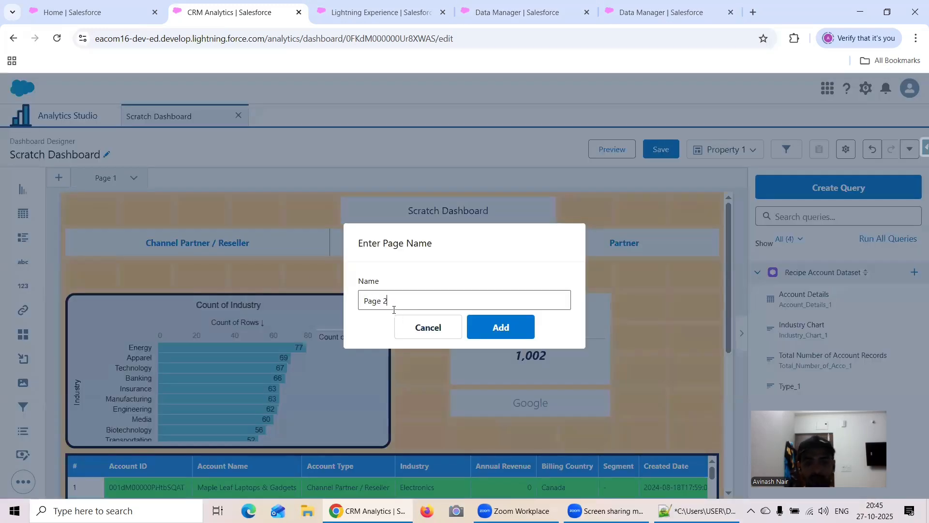
pyautogui.click(484, 327)
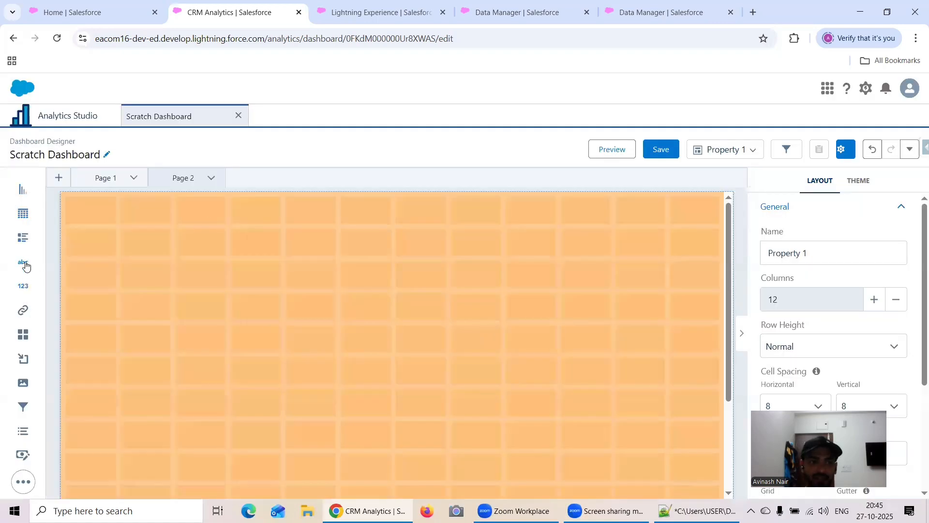
# Add a full-width text widget in the first row of Page 2 with the centred title "Scratch Dashboard Page 2".
pyautogui.moveTo(24, 264); pyautogui.dragTo(716, 220)
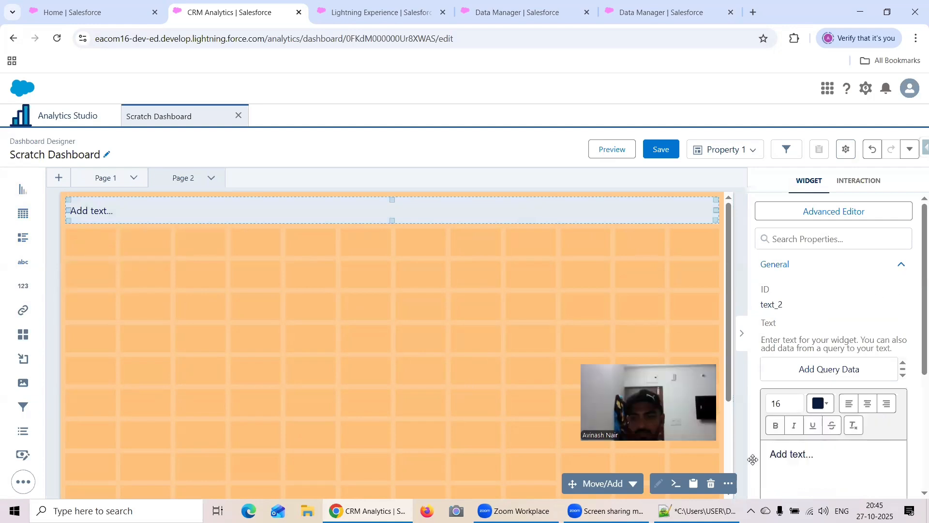
pyautogui.write('Scratc')
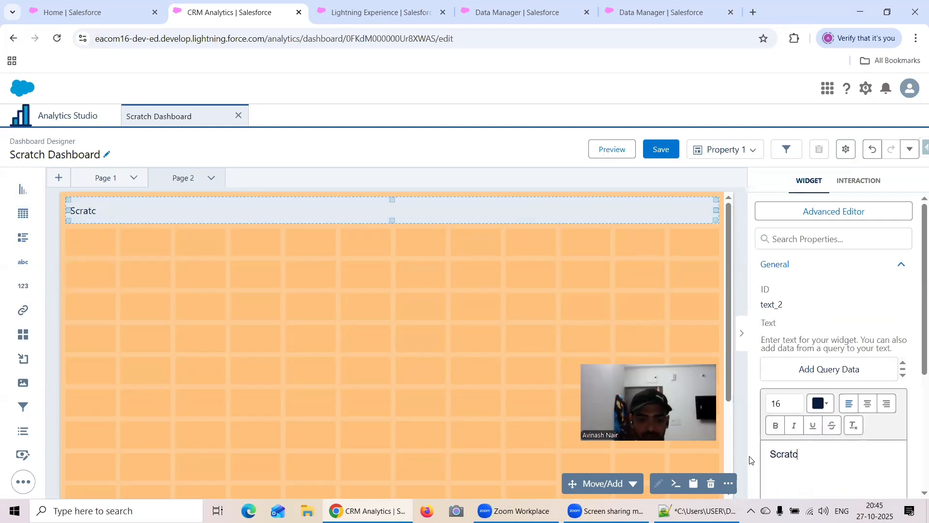
pyautogui.write('h Dashboa')
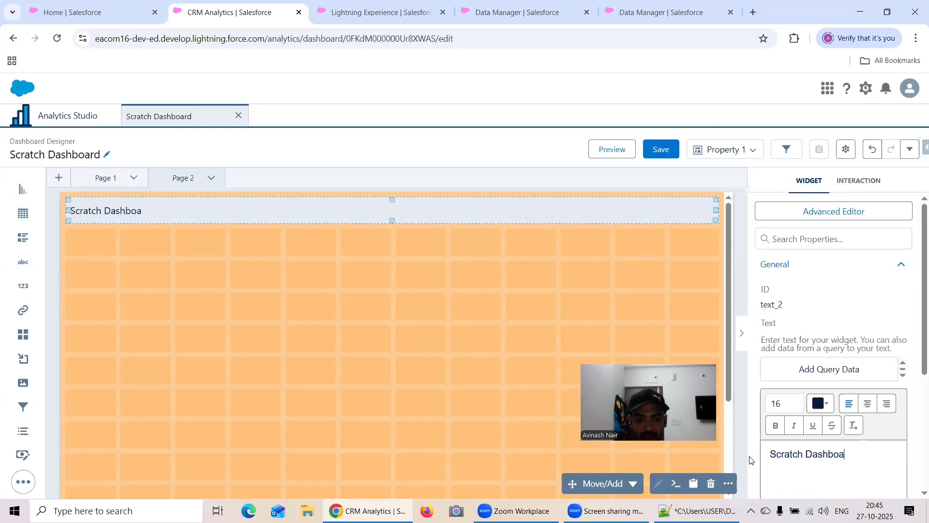
pyautogui.write('rd Page 2')
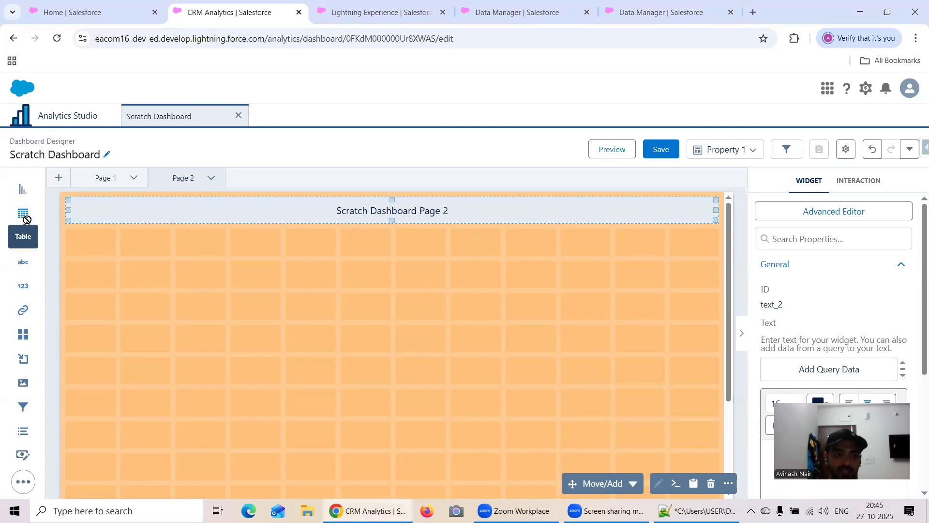
# Place a table widget one row below the Page 2 title, stretch it across the full dashboard width and make it taller.
pyautogui.moveTo(20, 220); pyautogui.dragTo(80, 353)
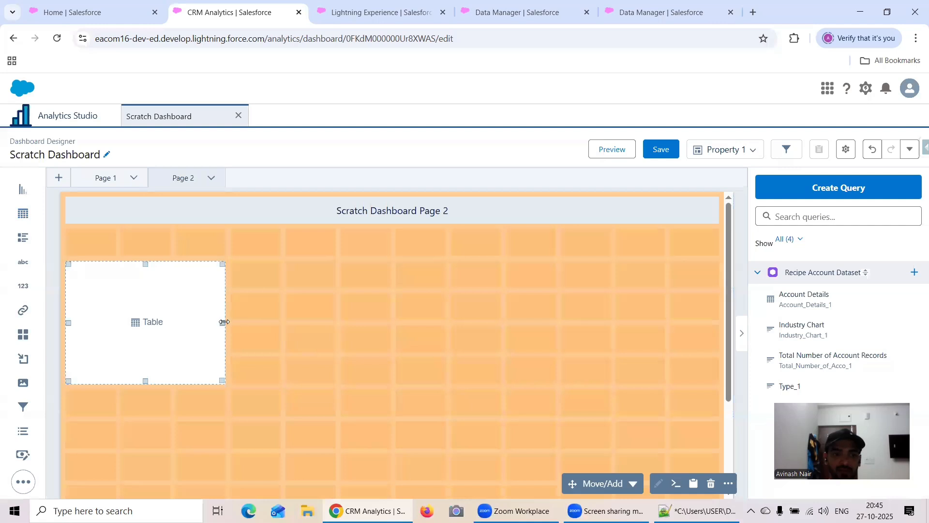
pyautogui.moveTo(224, 322); pyautogui.dragTo(716, 334)
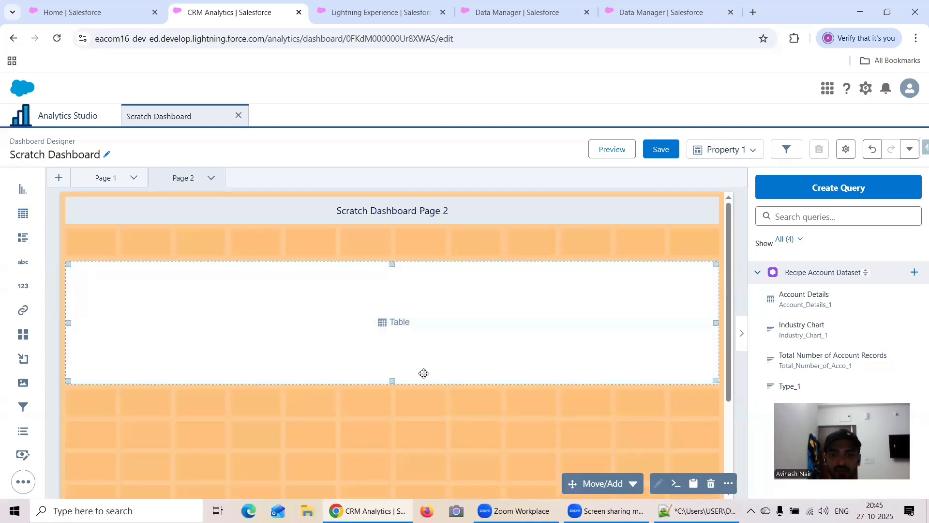
pyautogui.moveTo(394, 383); pyautogui.dragTo(394, 423)
# Start a query on the Recipe Account Dataset for the new table widget and label it "Compare Table".
pyautogui.doubleClick(385, 353)
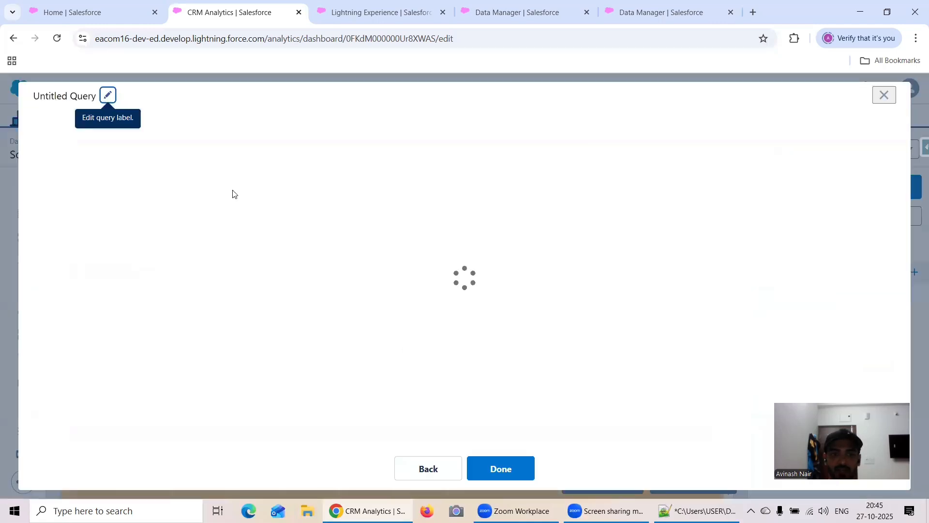
pyautogui.click(108, 96)
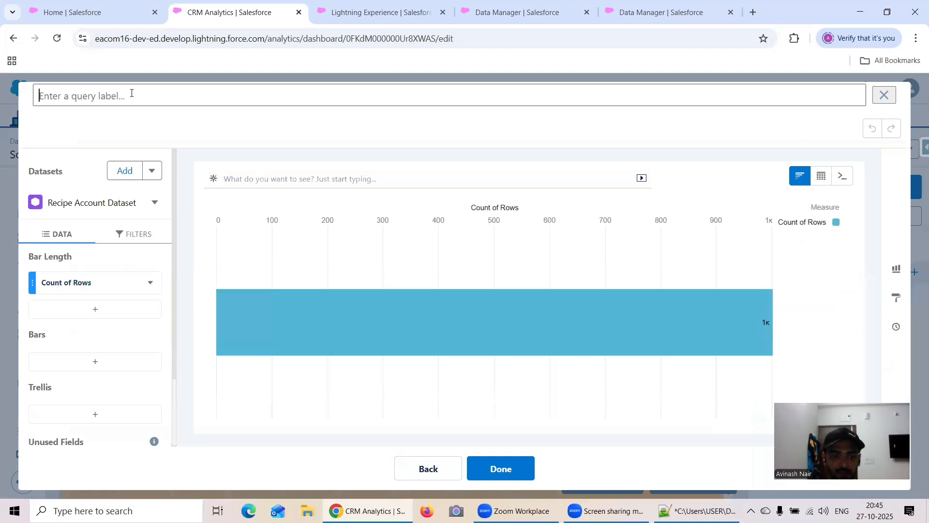
pyautogui.write('Comapre Table')
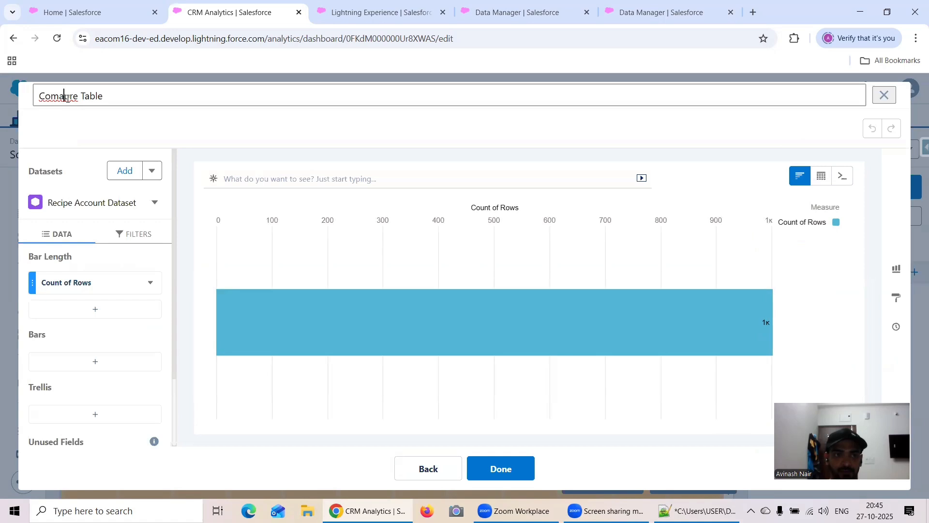
pyautogui.press('BackSpace')
pyautogui.write('a')
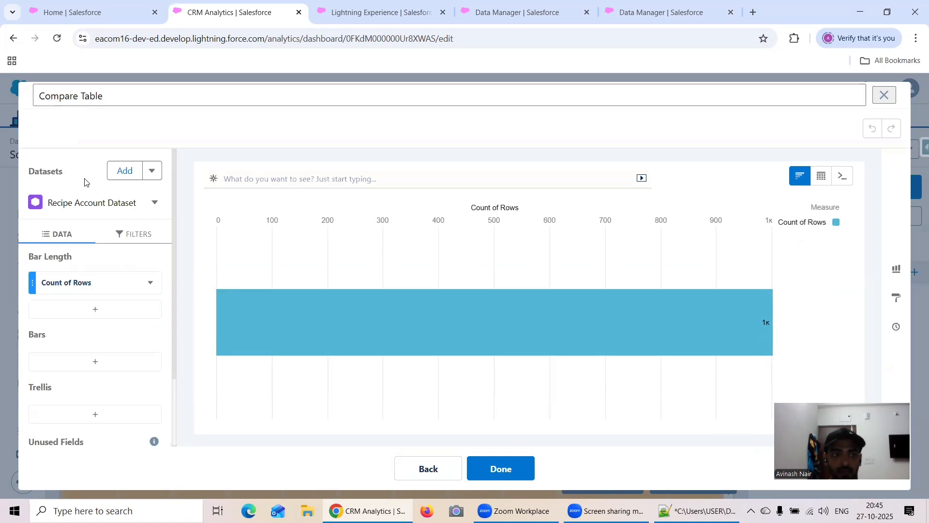
# Turn the query into a compare table grouped by Account Name first and Billing Country second, and finish it.
pyautogui.click(822, 176)
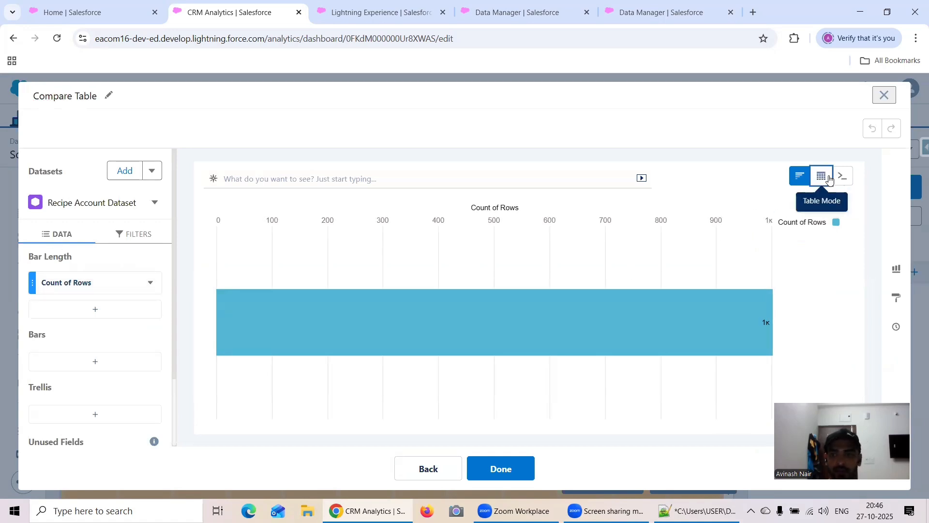
pyautogui.click(794, 210)
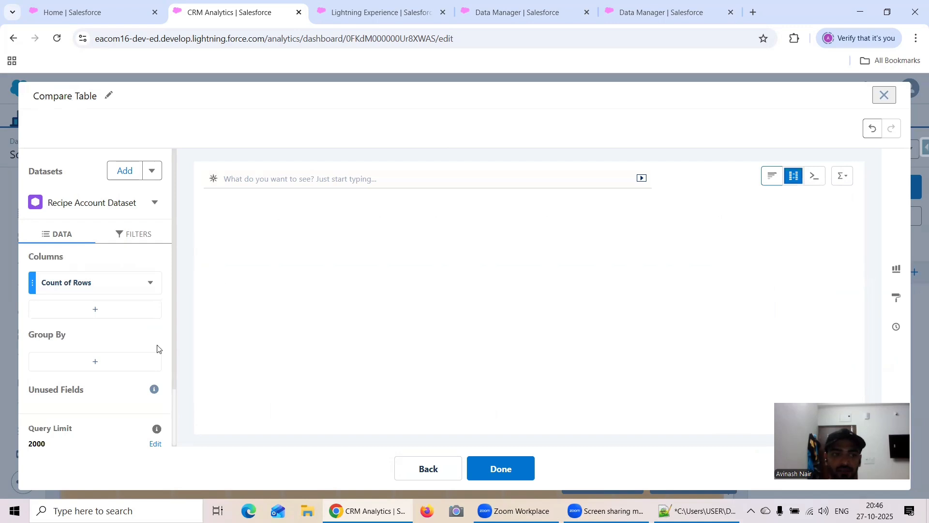
pyautogui.click(109, 364)
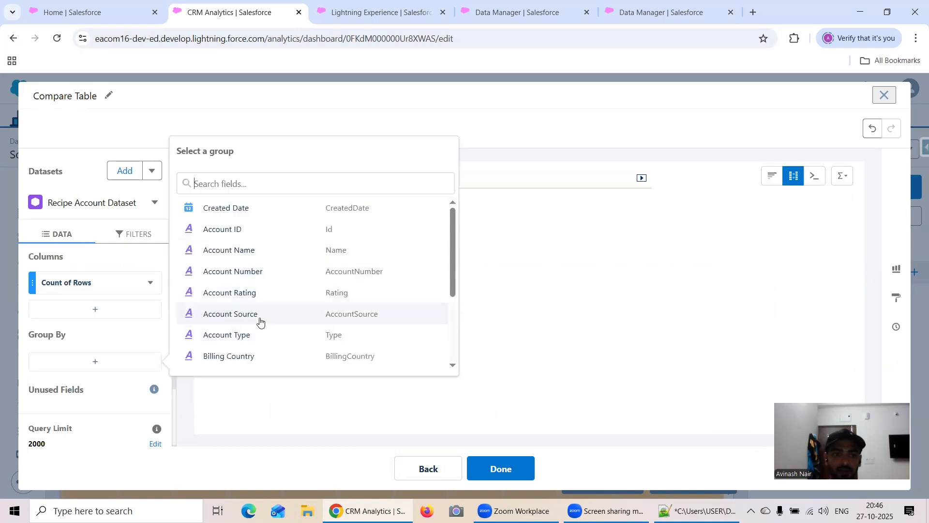
pyautogui.click(257, 359)
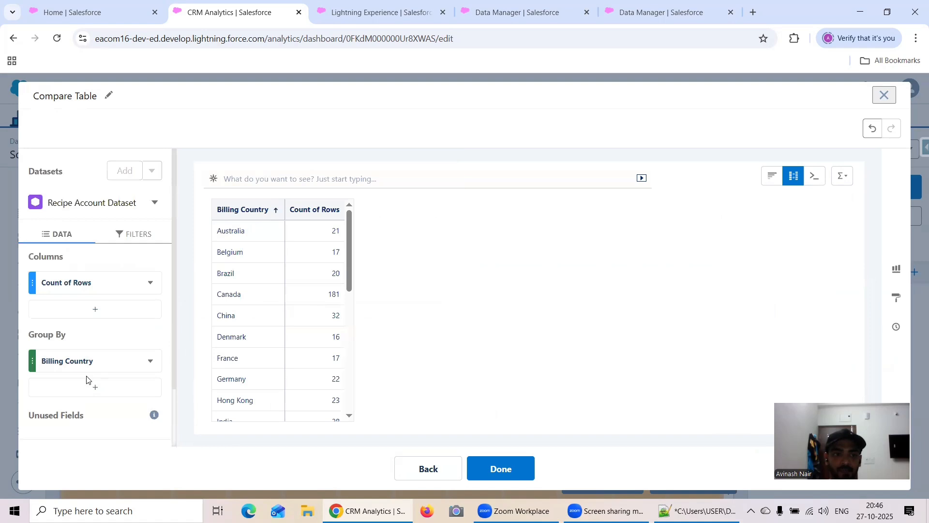
pyautogui.click(93, 387)
pyautogui.click(253, 278)
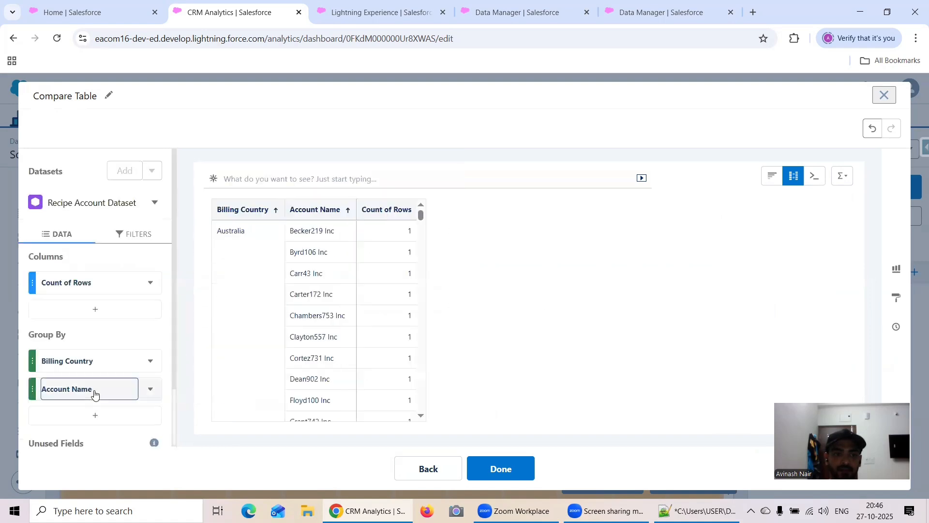
pyautogui.moveTo(92, 391); pyautogui.dragTo(96, 358)
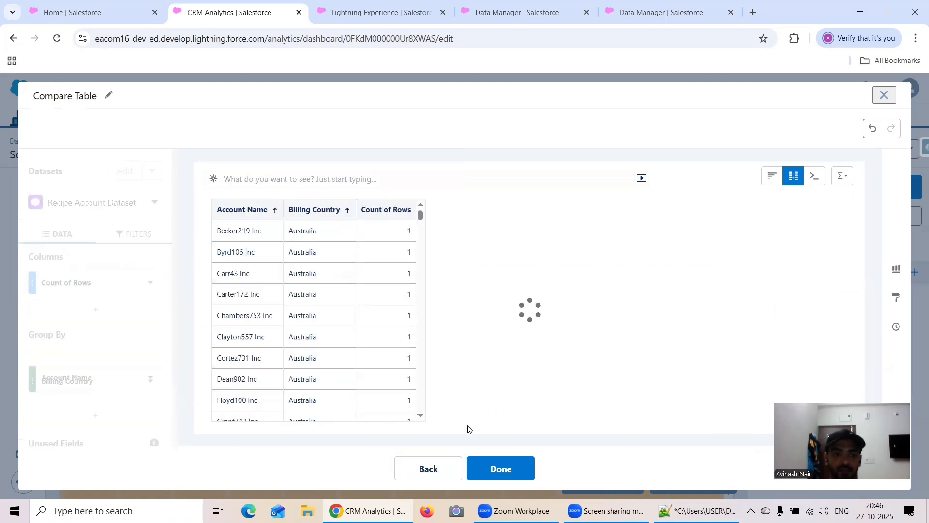
pyautogui.click(506, 471)
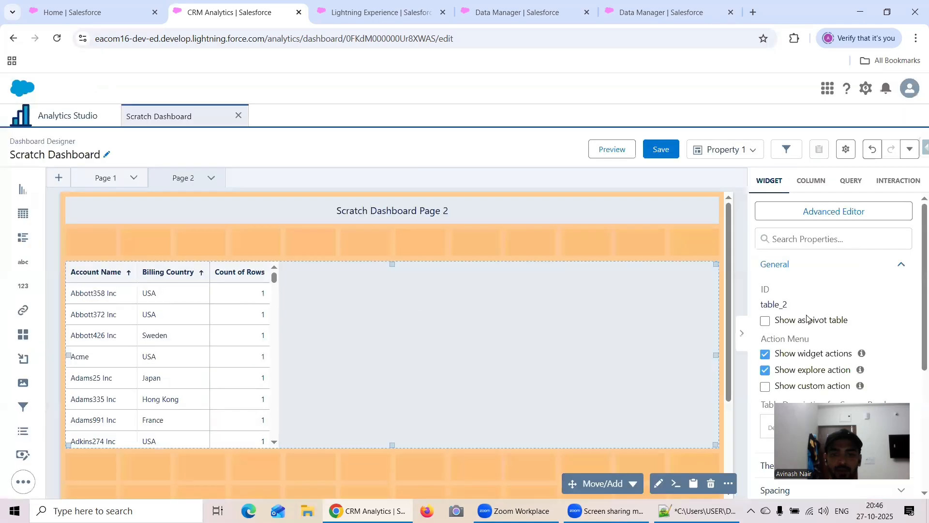
# Set the column width of the Page 2 table to Fit to Widget.
pyautogui.scroll(-4, 870, 289)
pyautogui.click(799, 316)
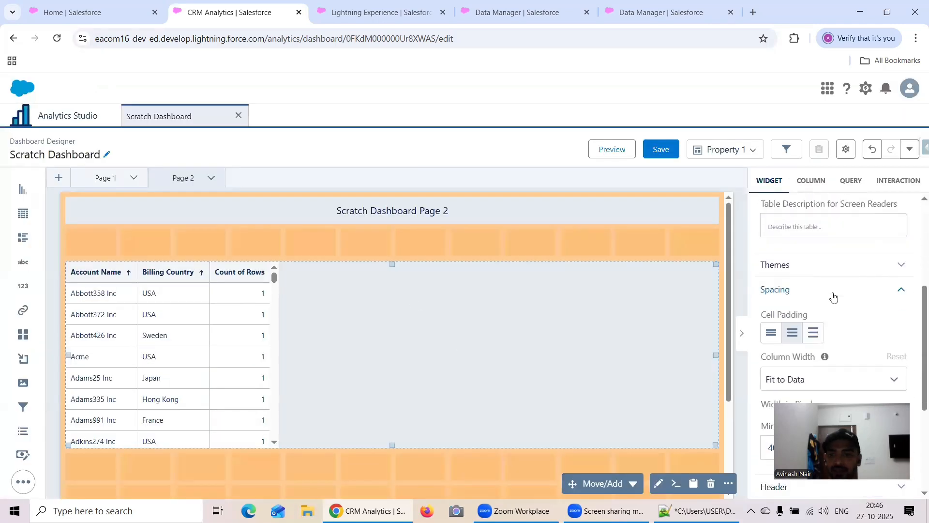
pyautogui.scroll(-2, 827, 290)
pyautogui.click(822, 281)
pyautogui.click(813, 339)
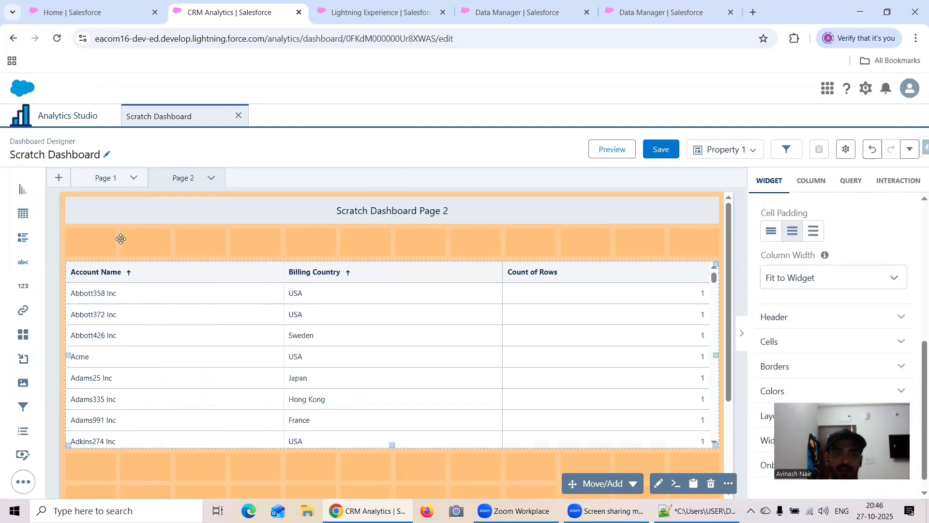
# Add a navigation widget to Page 1 in the empty row between the Account Type toggle and the Count of Industry chart.
pyautogui.click(100, 178)
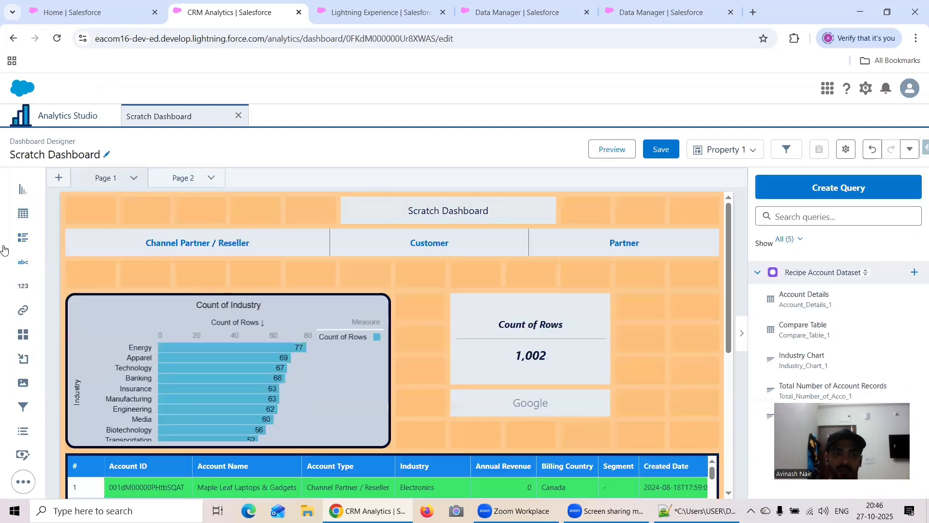
pyautogui.click(25, 484)
pyautogui.moveTo(89, 487); pyautogui.dragTo(166, 283)
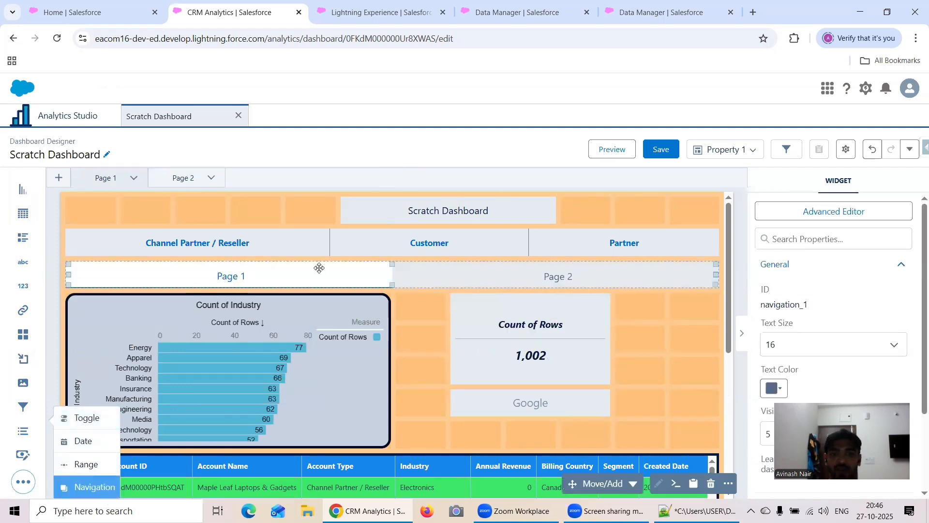
pyautogui.click(641, 271)
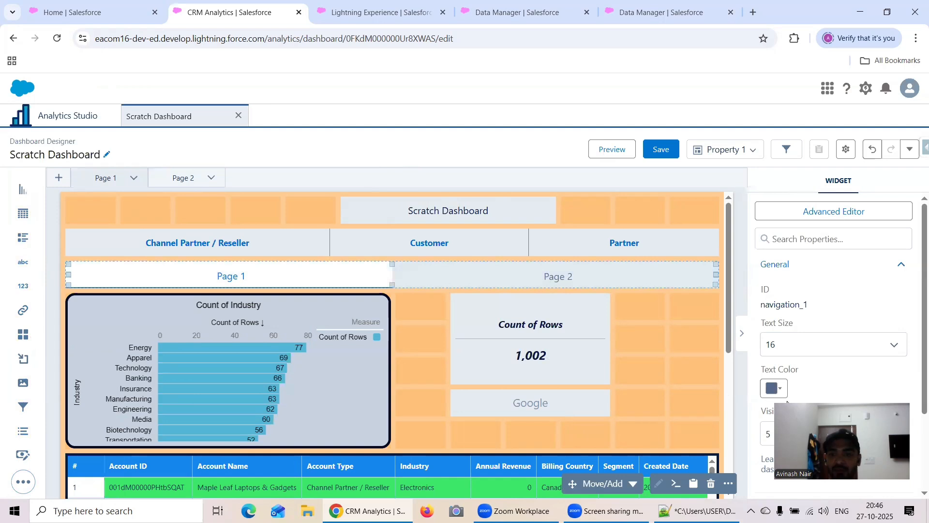
# Try limiting the navigation widget to 1 visible tab, preview the dashboard and return to editing.
pyautogui.scroll(-3, 818, 328)
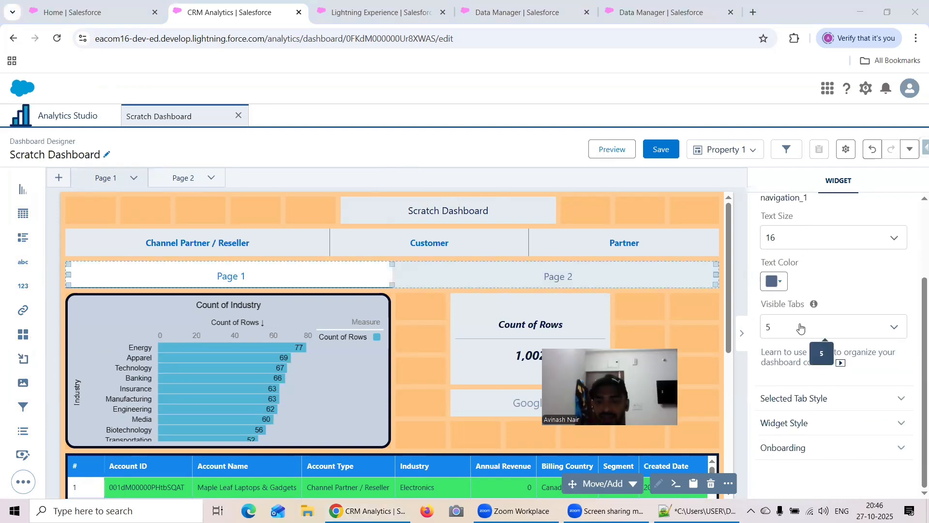
pyautogui.click(800, 329)
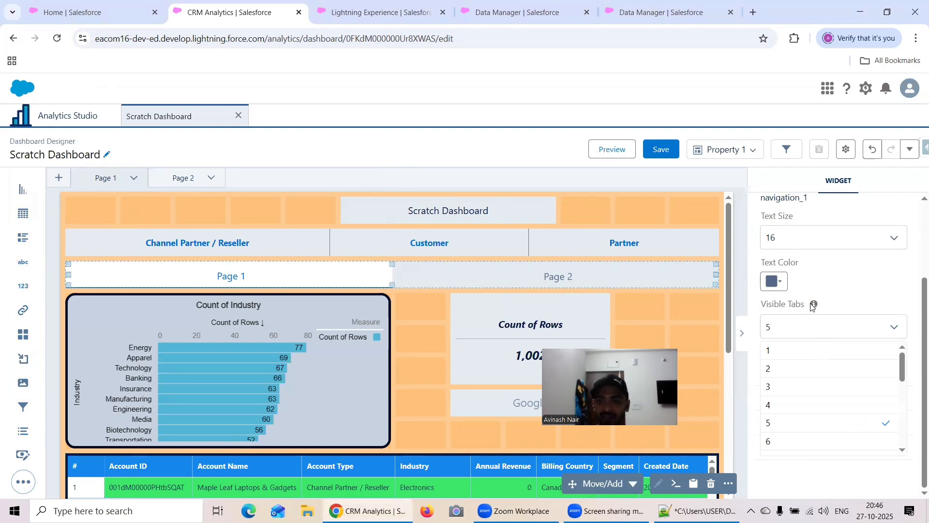
pyautogui.moveTo(813, 305)
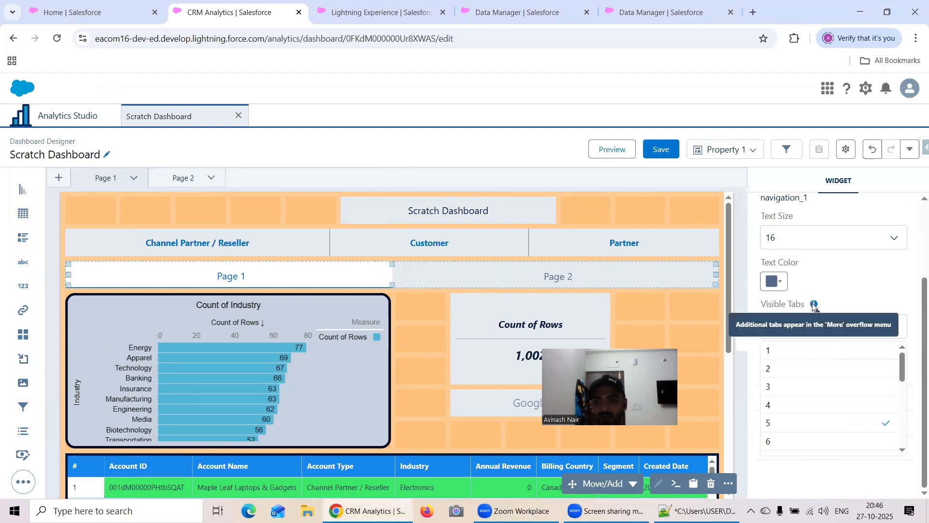
pyautogui.click(794, 350)
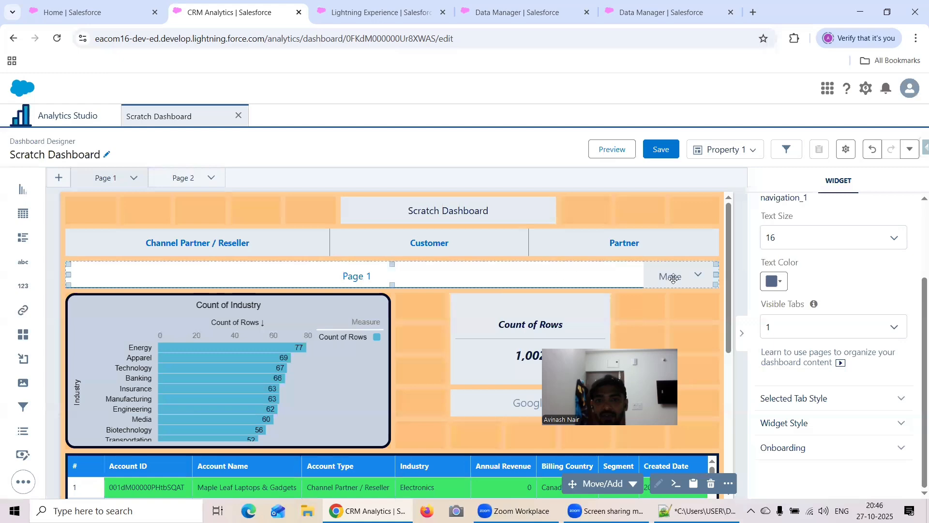
pyautogui.click(607, 149)
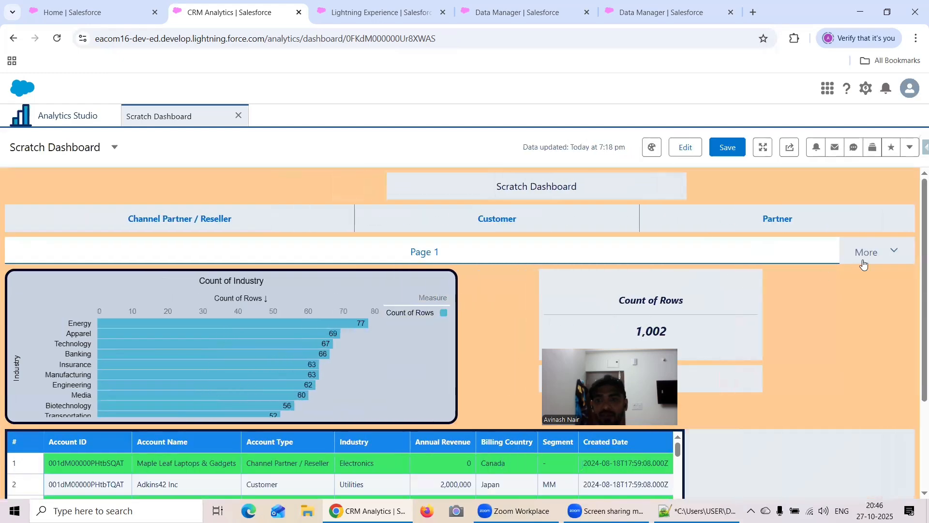
pyautogui.click(686, 147)
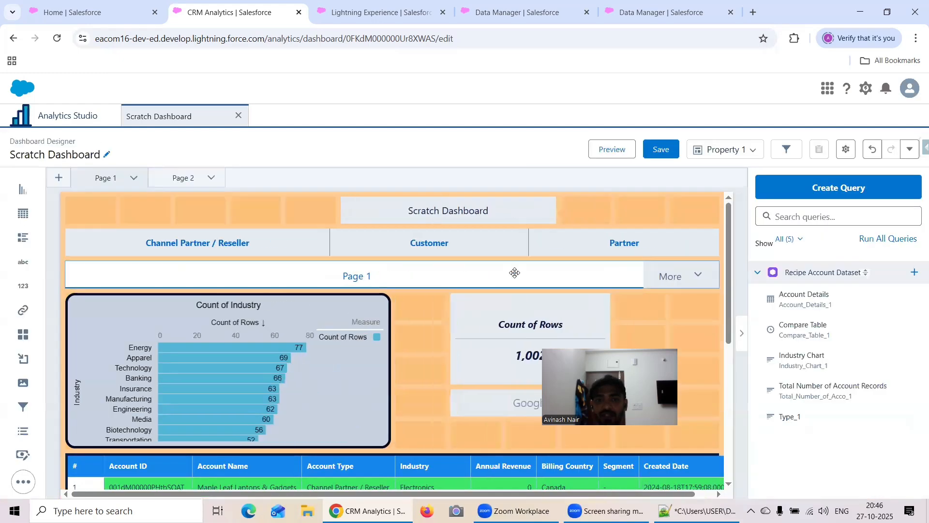
# Set the navigation widget's visible tabs back to 5.
pyautogui.click(533, 272)
pyautogui.scroll(-1, 829, 324)
pyautogui.click(823, 374)
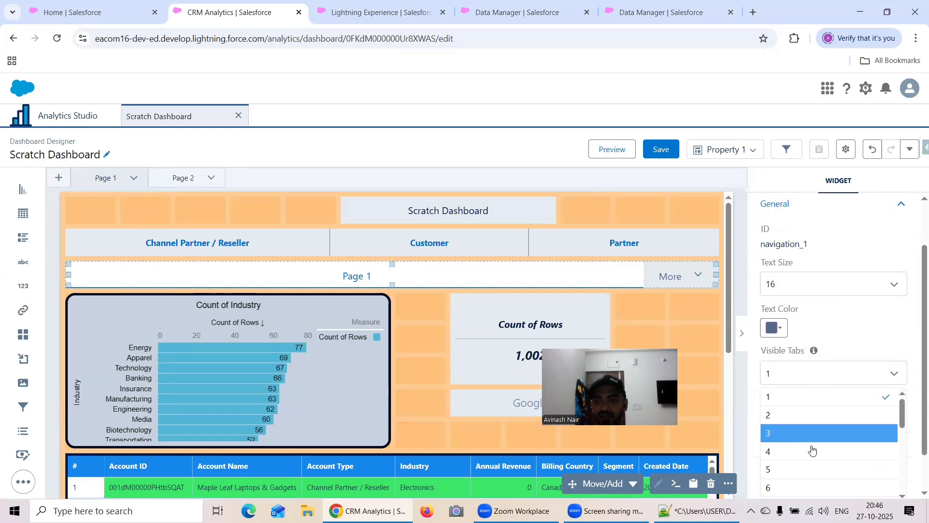
pyautogui.click(805, 469)
pyautogui.scroll(-1, 818, 368)
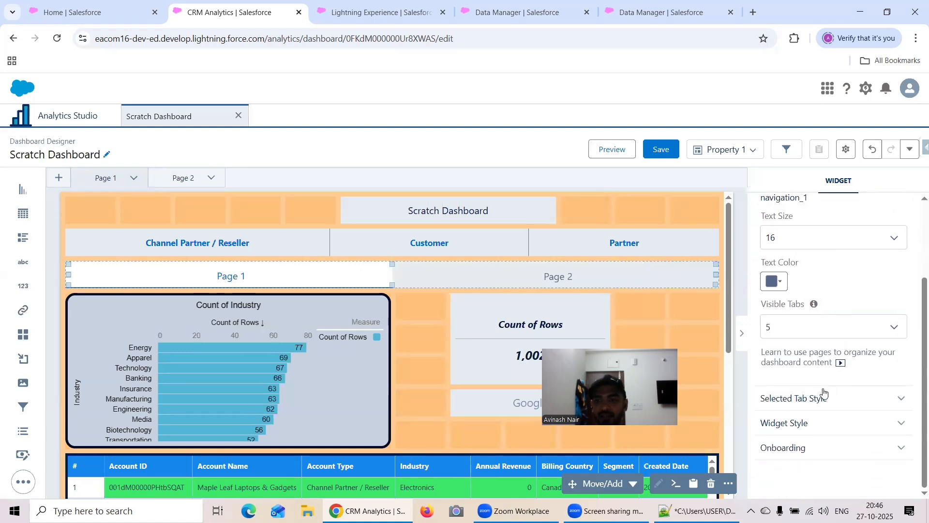
# Style the Page 1 navigation widget's selected tab with purple text and a red background.
pyautogui.click(822, 410)
pyautogui.scroll(-2, 818, 338)
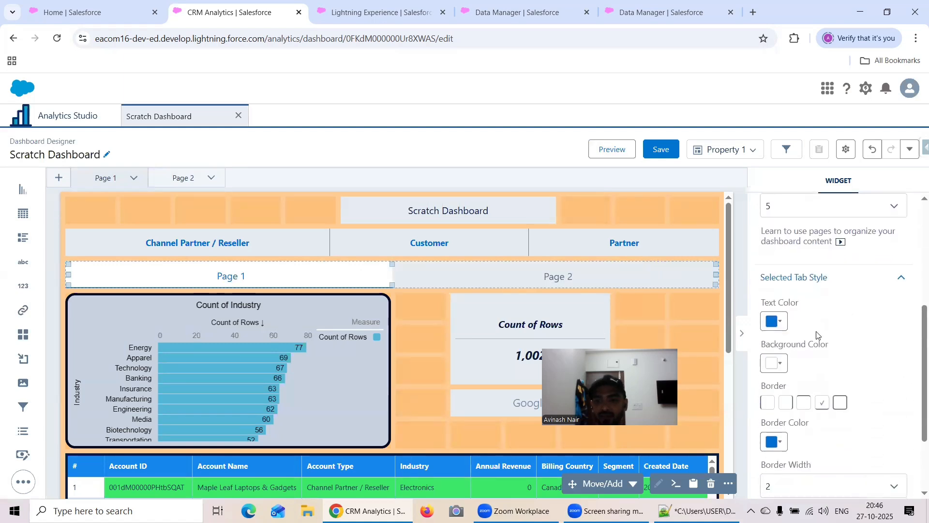
pyautogui.click(774, 322)
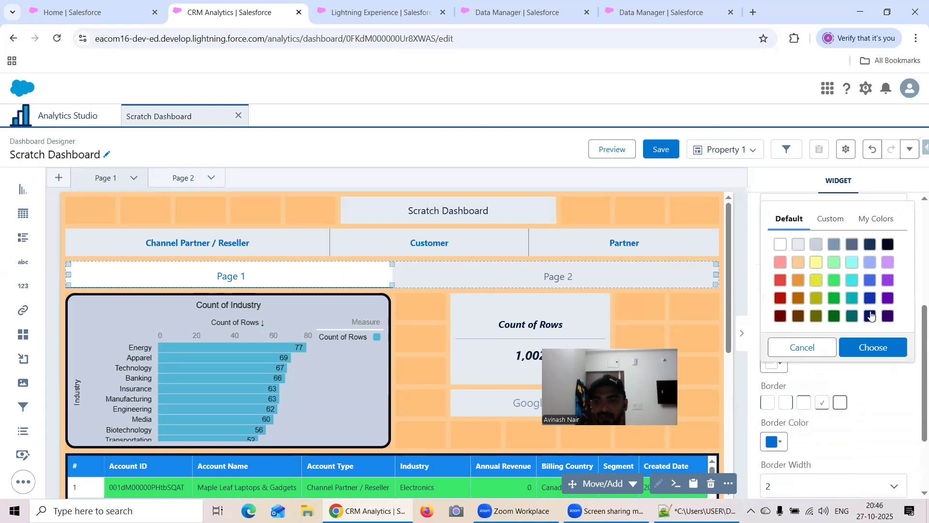
pyautogui.click(888, 281)
pyautogui.click(874, 347)
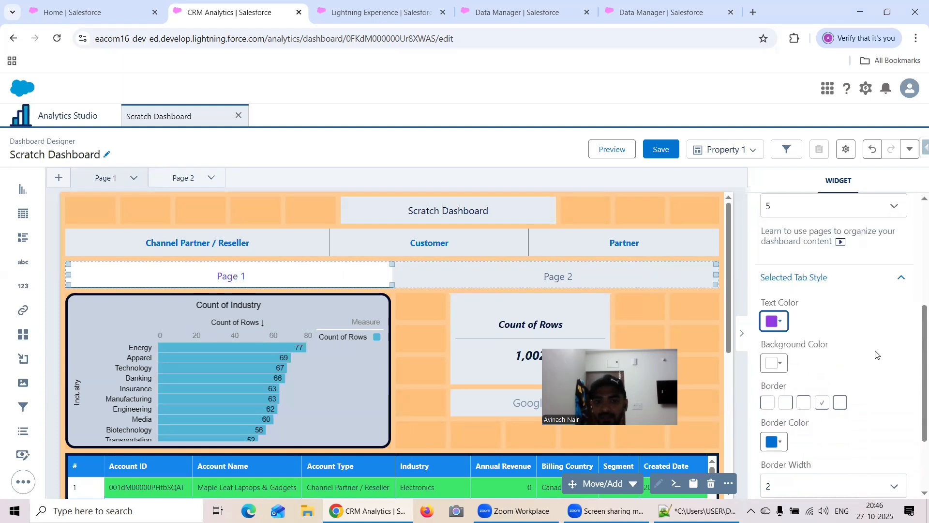
pyautogui.scroll(-1, 827, 313)
pyautogui.click(779, 304)
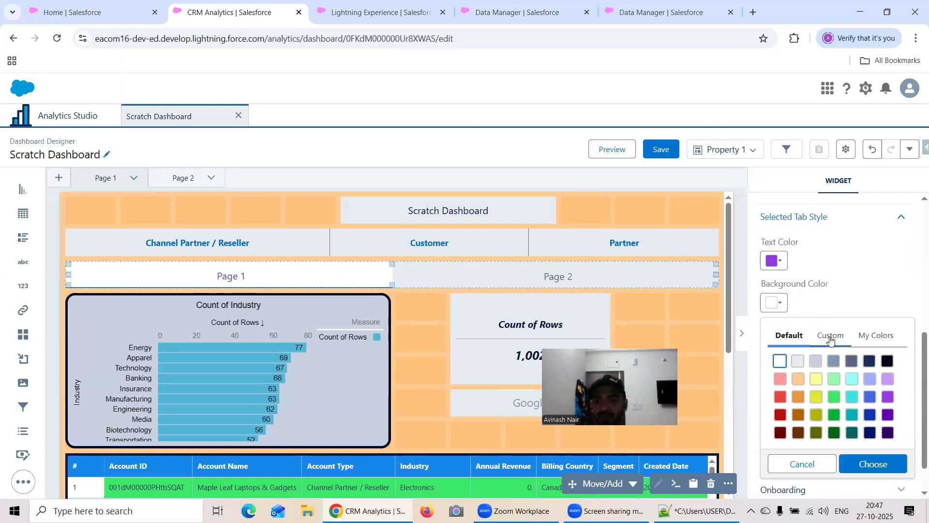
pyautogui.click(781, 397)
pyautogui.click(867, 464)
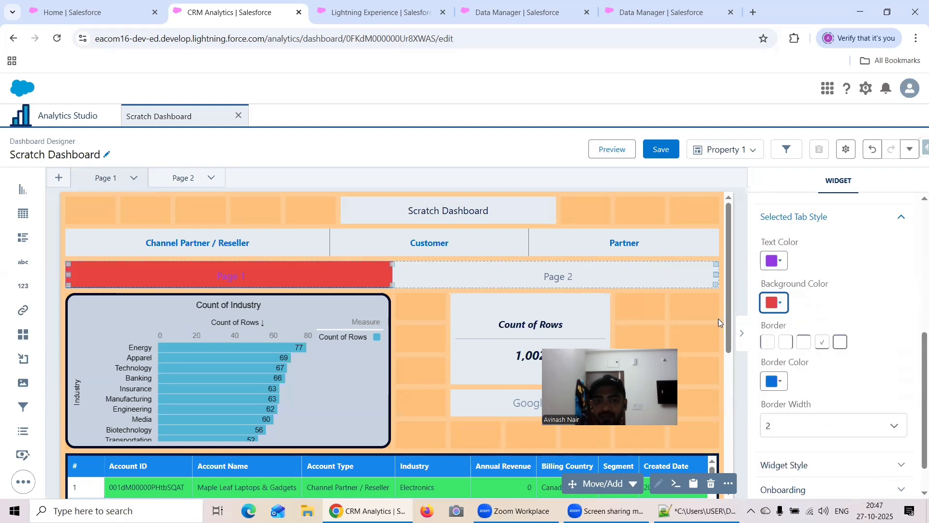
# Give the navigation widget's selected tab a black border of width 4 on all sides.
pyautogui.scroll(-1, 823, 289)
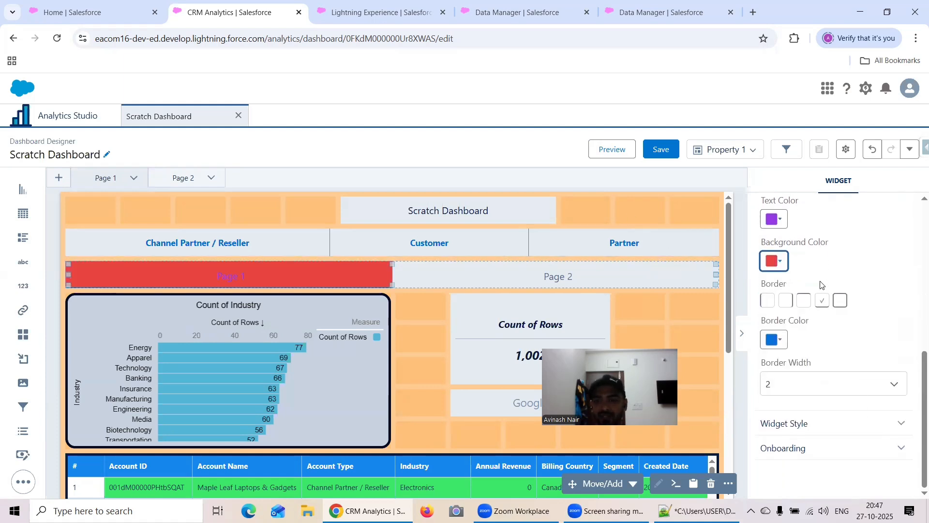
pyautogui.click(778, 340)
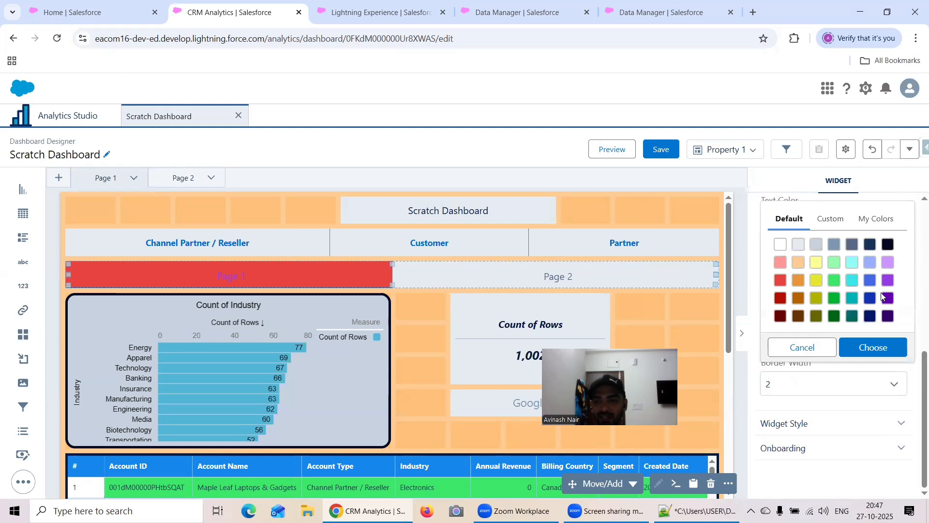
pyautogui.click(888, 244)
pyautogui.click(872, 347)
pyautogui.click(808, 379)
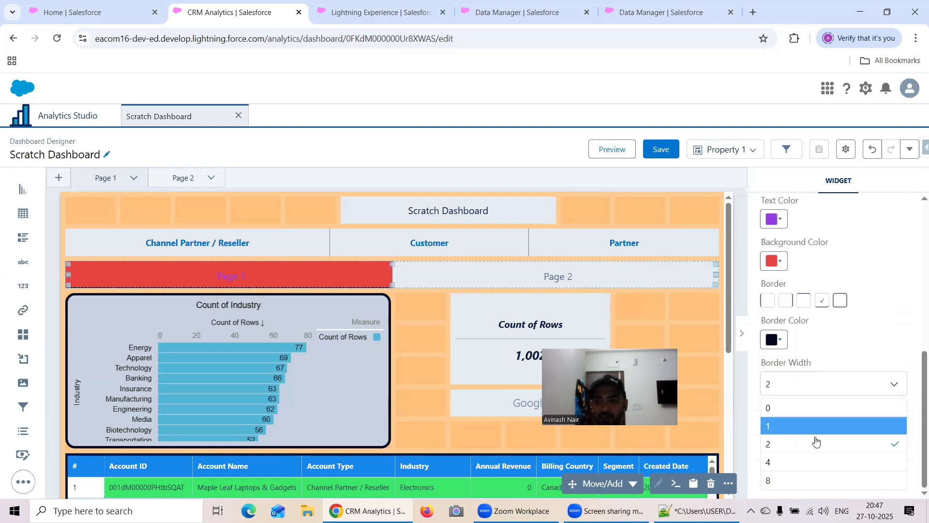
pyautogui.click(799, 475)
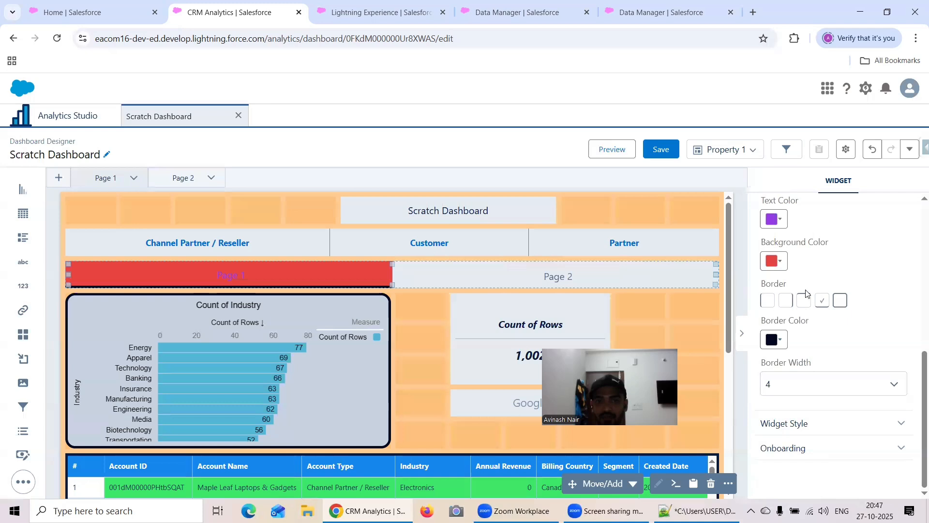
pyautogui.click(840, 301)
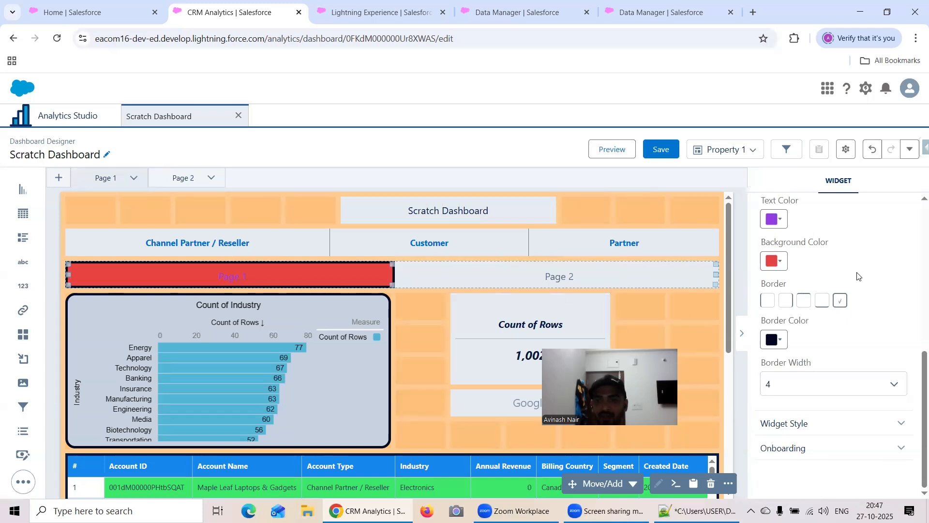
# Set the Page 1 navigation widget's overall background color to turquoise in its widget style.
pyautogui.click(816, 422)
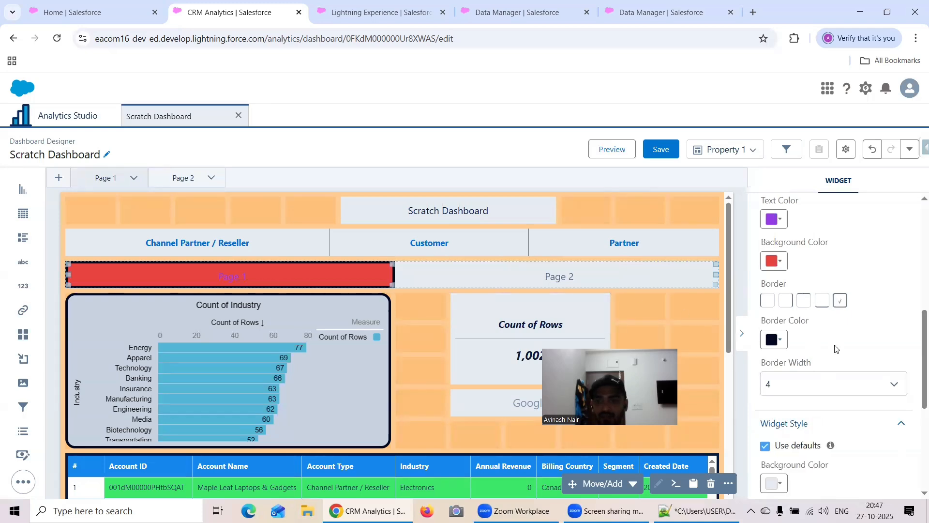
pyautogui.scroll(-4, 833, 329)
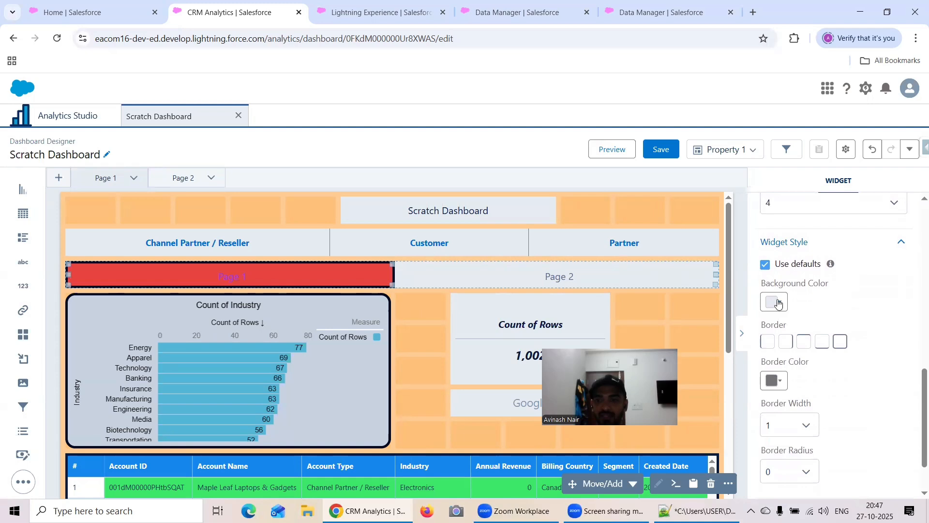
pyautogui.click(775, 302)
pyautogui.click(853, 396)
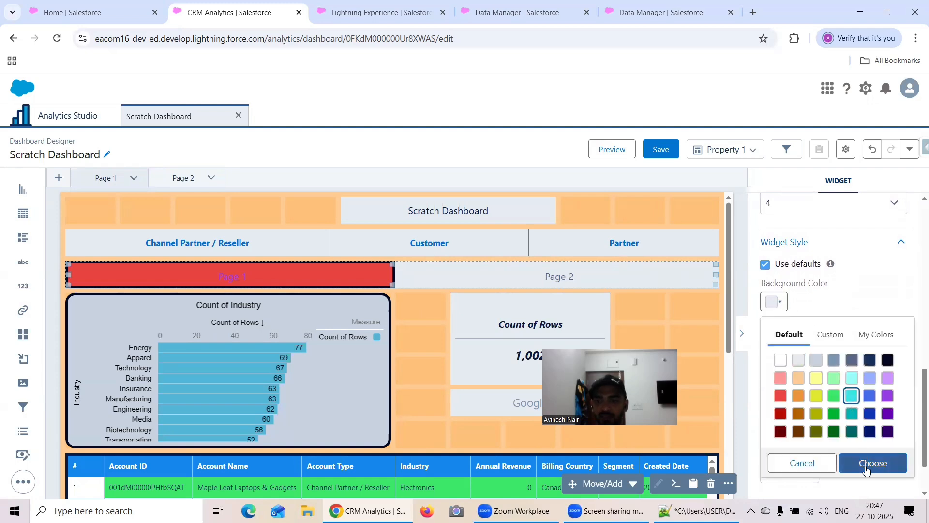
pyautogui.click(871, 462)
# Set the Page 1 navigation widget's border color to black, border width to 4 and border radius to 16.
pyautogui.scroll(-2, 879, 302)
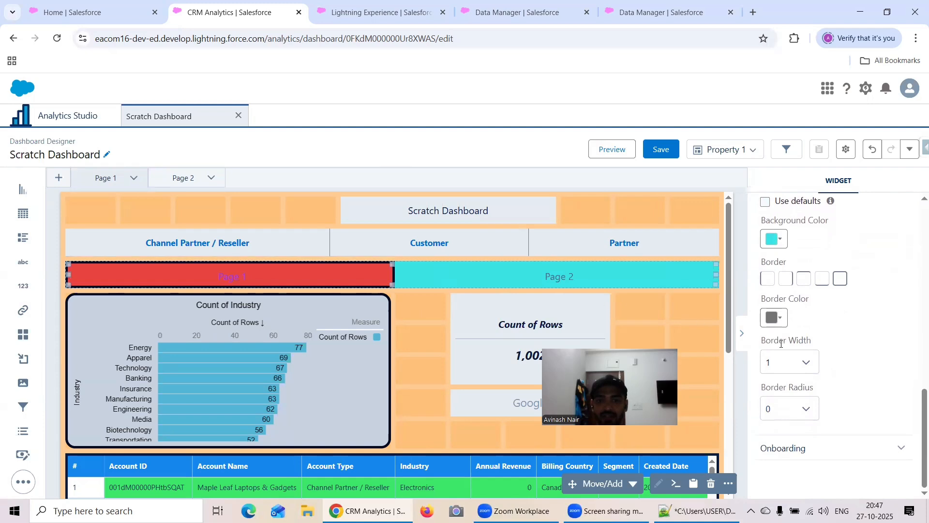
pyautogui.click(787, 317)
pyautogui.click(888, 376)
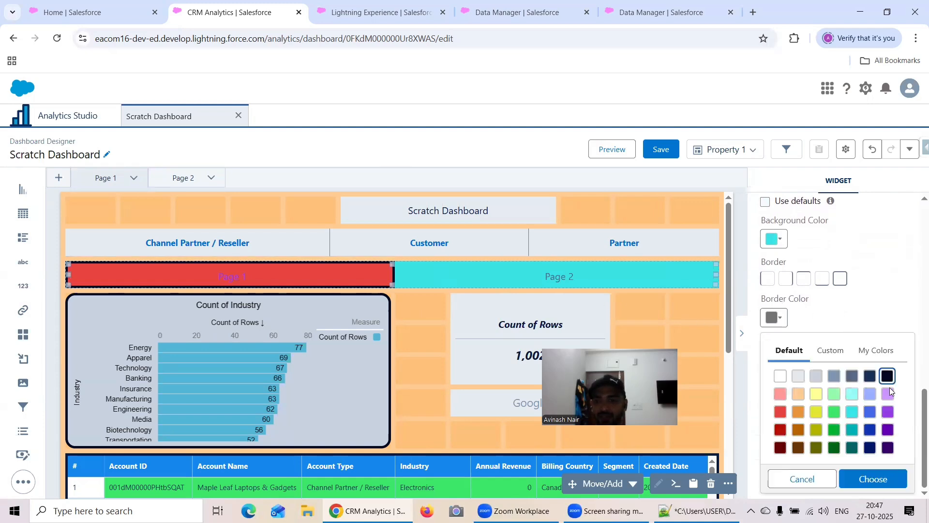
pyautogui.click(870, 479)
pyautogui.click(788, 363)
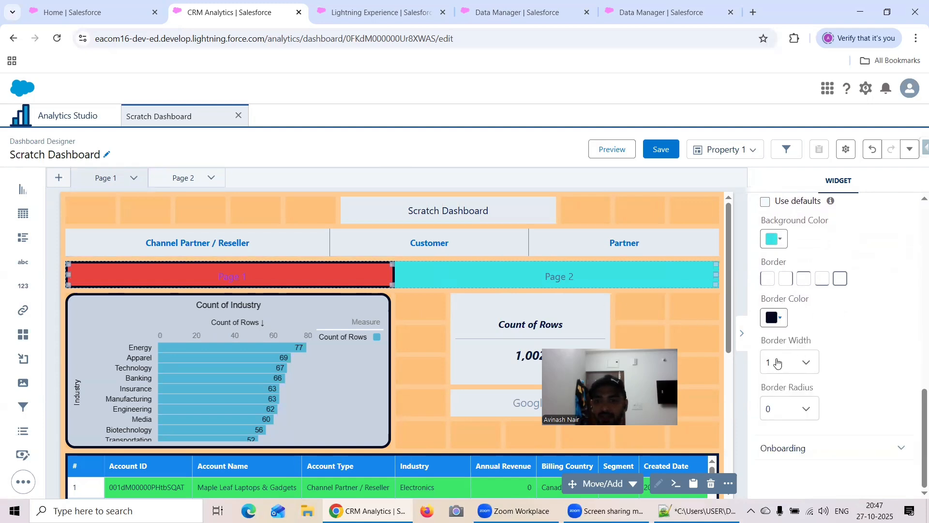
pyautogui.click(788, 438)
pyautogui.click(786, 409)
pyautogui.click(777, 487)
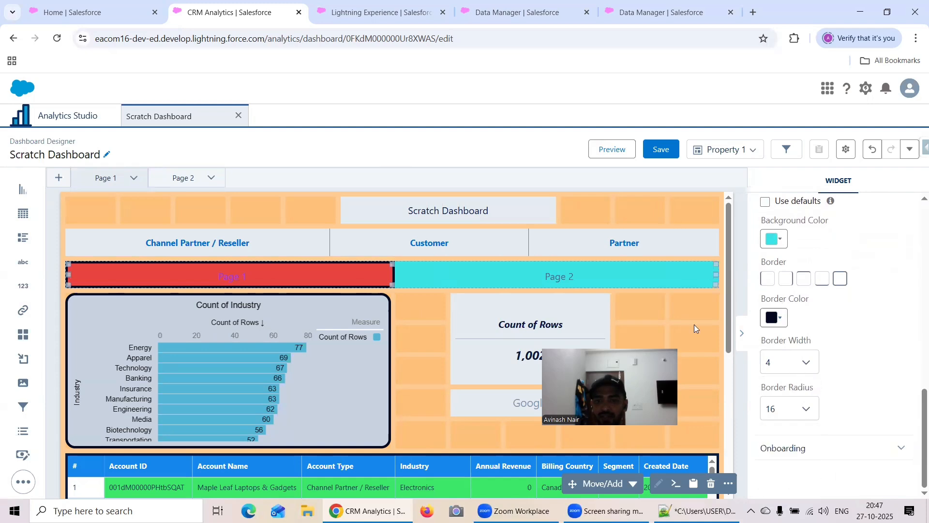
# Preview the dashboard, go to Page 2 through the navigation widget and return to editing.
pyautogui.click(612, 149)
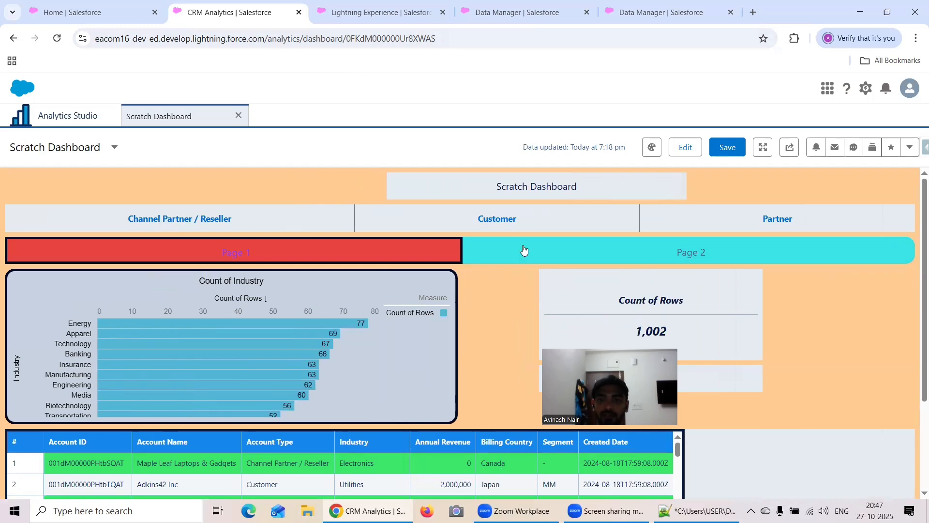
pyautogui.click(675, 252)
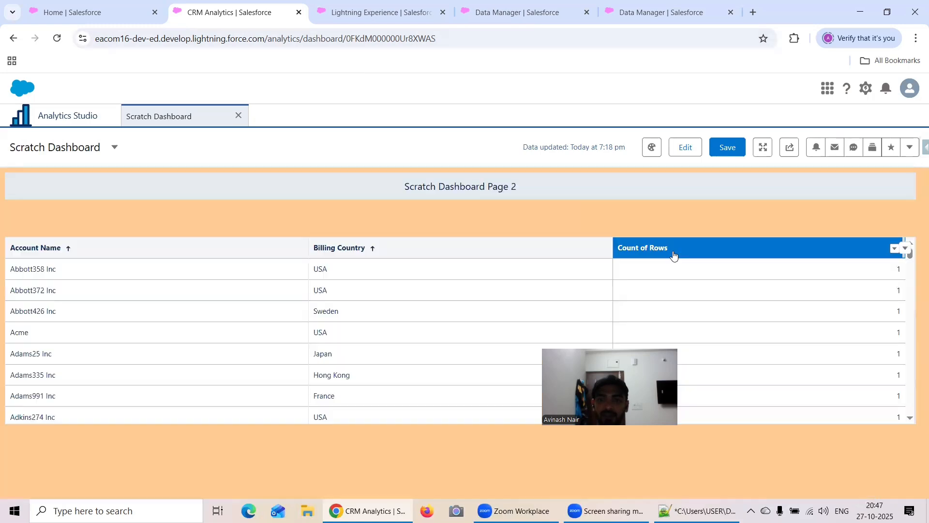
pyautogui.click(671, 154)
# Add a navigation widget to Page 2 in the empty row between the title and the table.
pyautogui.click(114, 175)
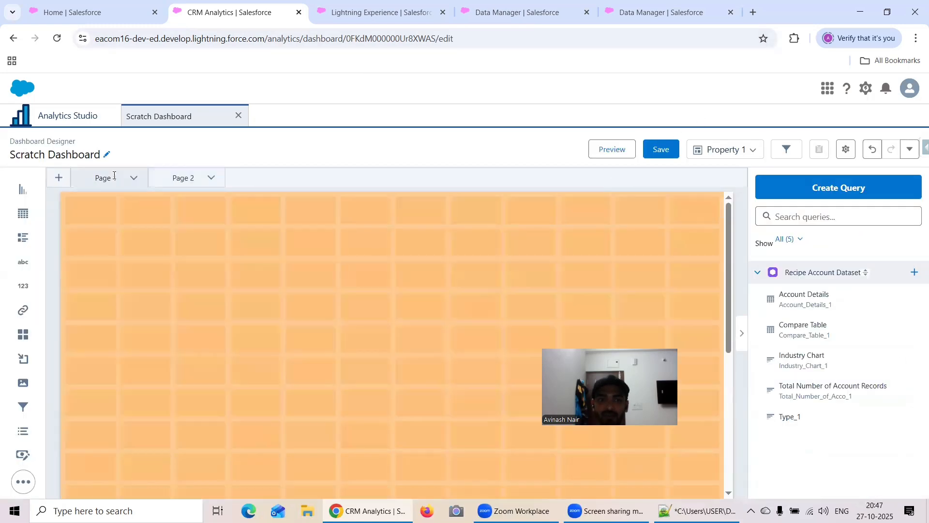
pyautogui.click(184, 178)
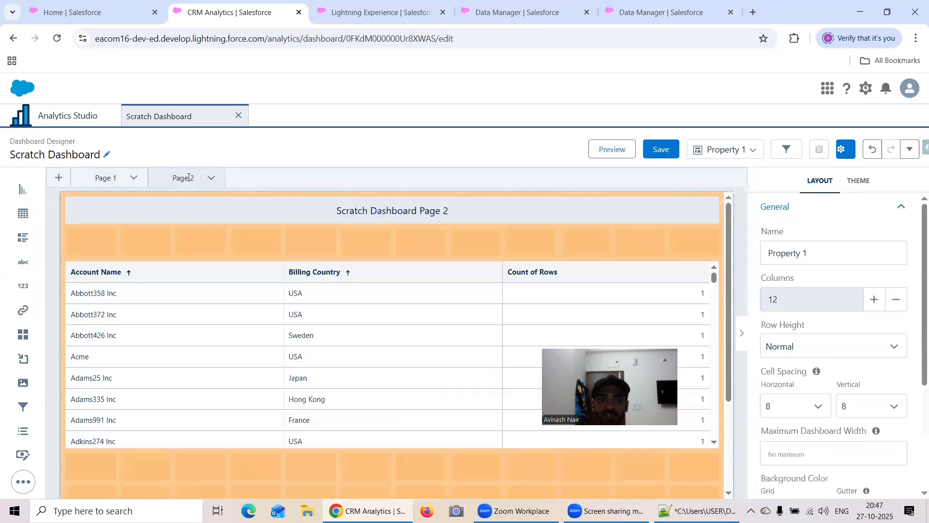
pyautogui.click(21, 491)
pyautogui.moveTo(94, 486); pyautogui.dragTo(164, 249)
pyautogui.click(23, 482)
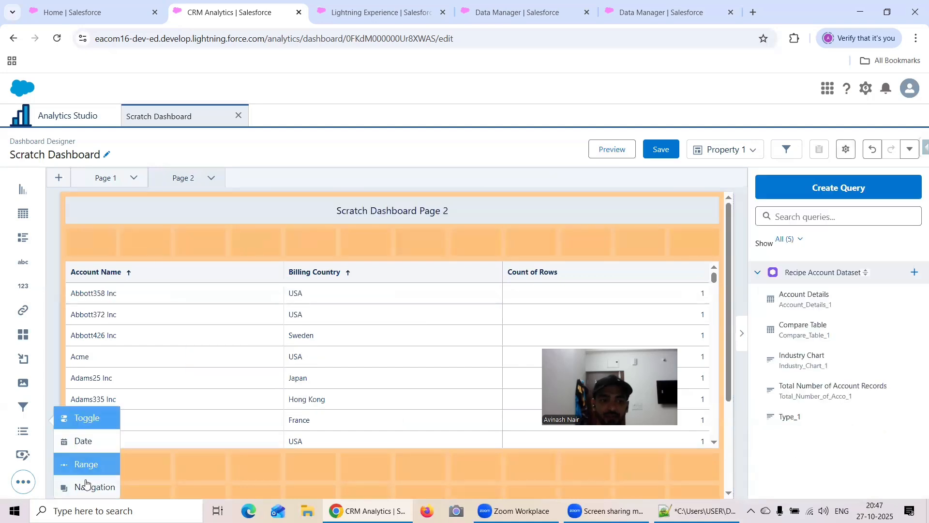
pyautogui.moveTo(94, 487); pyautogui.dragTo(140, 291)
pyautogui.moveTo(140, 246); pyautogui.dragTo(142, 246)
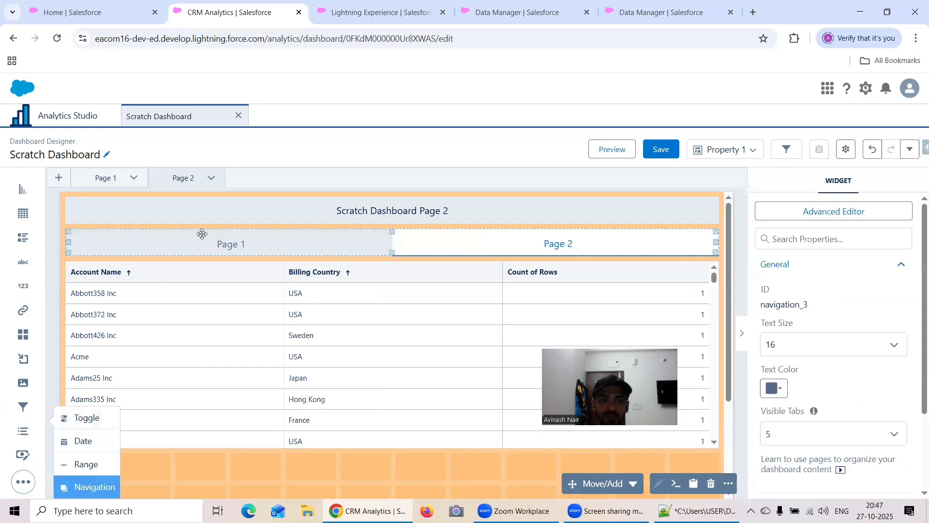
# Set the Page 2 navigation widget's general text color to purple.
pyautogui.scroll(-2, 831, 342)
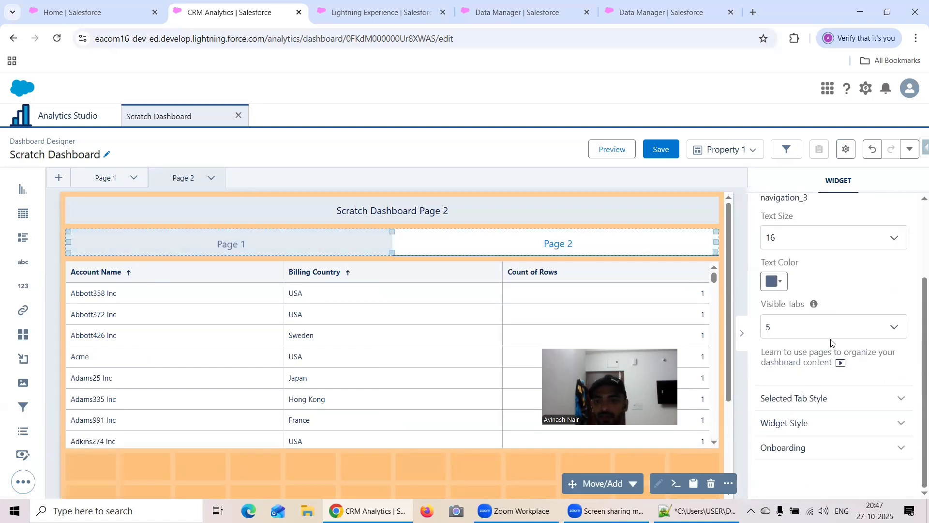
pyautogui.click(777, 283)
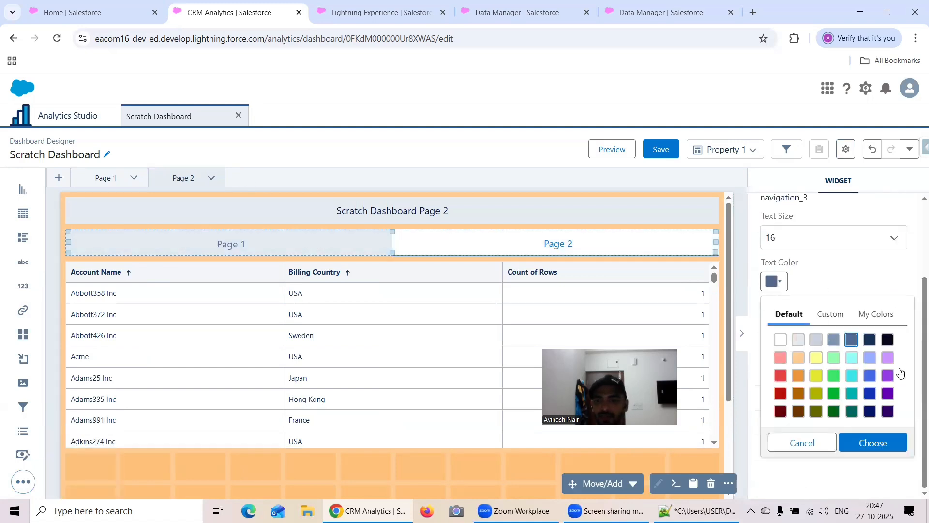
pyautogui.click(888, 375)
pyautogui.click(873, 442)
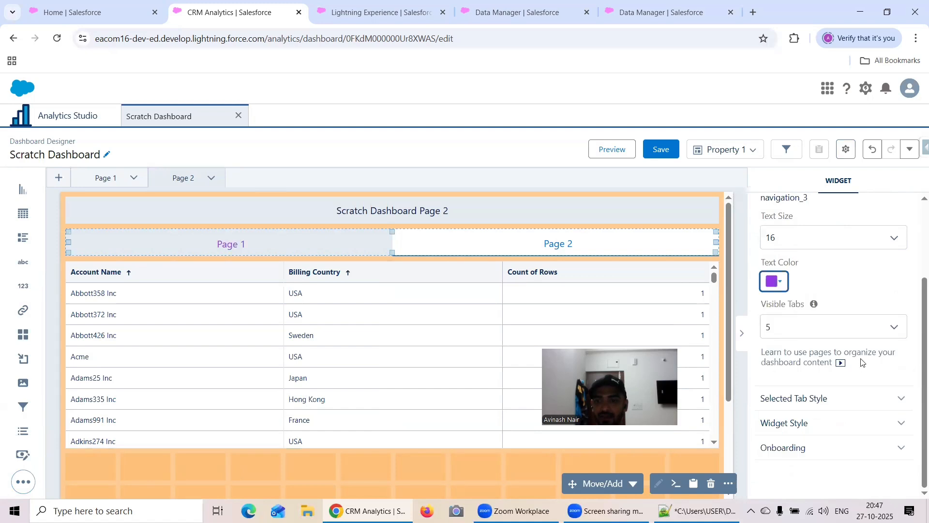
# Set the Page 2 navigation widget's background color to purple in its widget style.
pyautogui.click(833, 430)
pyautogui.scroll(-5, 798, 315)
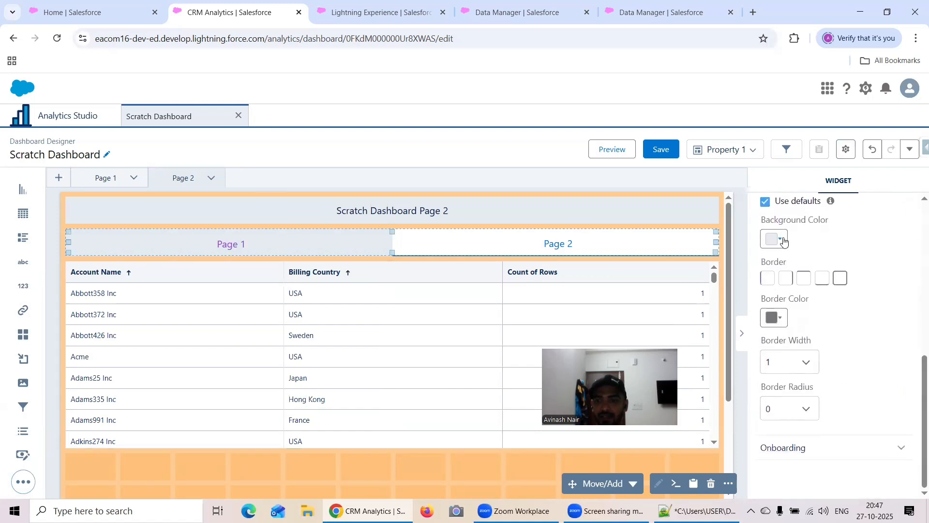
pyautogui.click(773, 239)
pyautogui.click(888, 333)
pyautogui.click(875, 400)
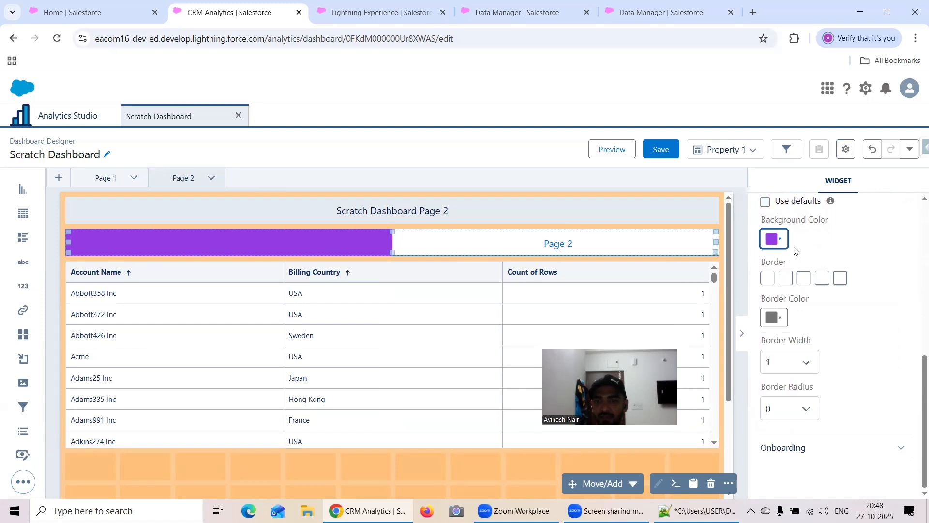
# Set the text color of the Page 2 navigation widget's selected tab to dark blue.
pyautogui.scroll(3, 799, 271)
pyautogui.click(798, 276)
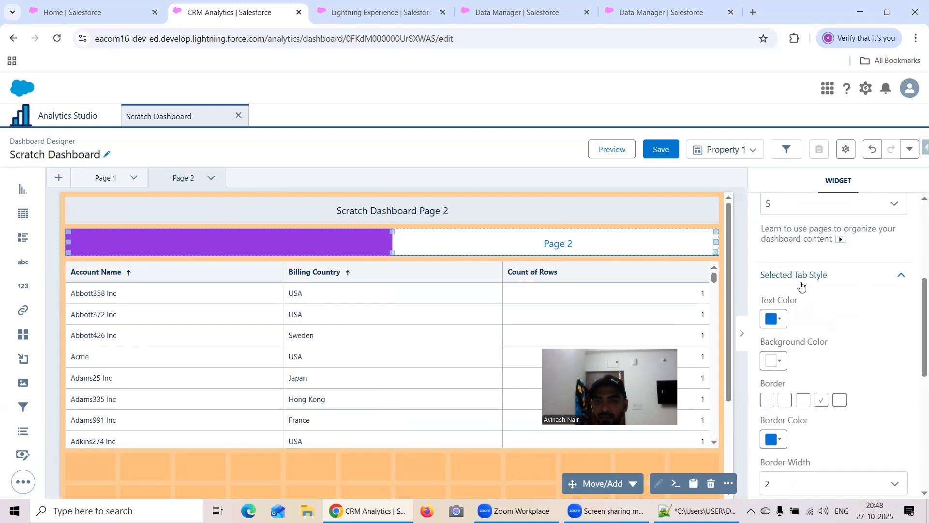
pyautogui.click(767, 324)
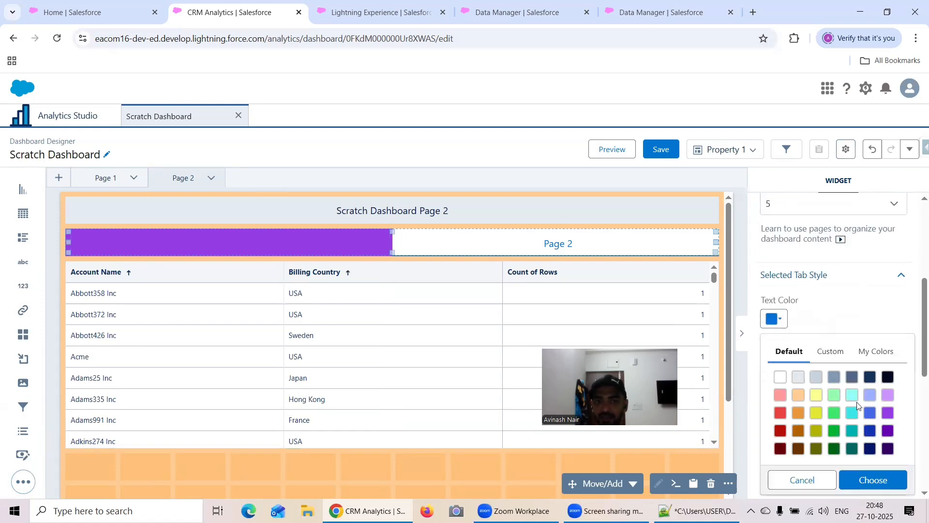
pyautogui.click(870, 448)
pyautogui.click(871, 479)
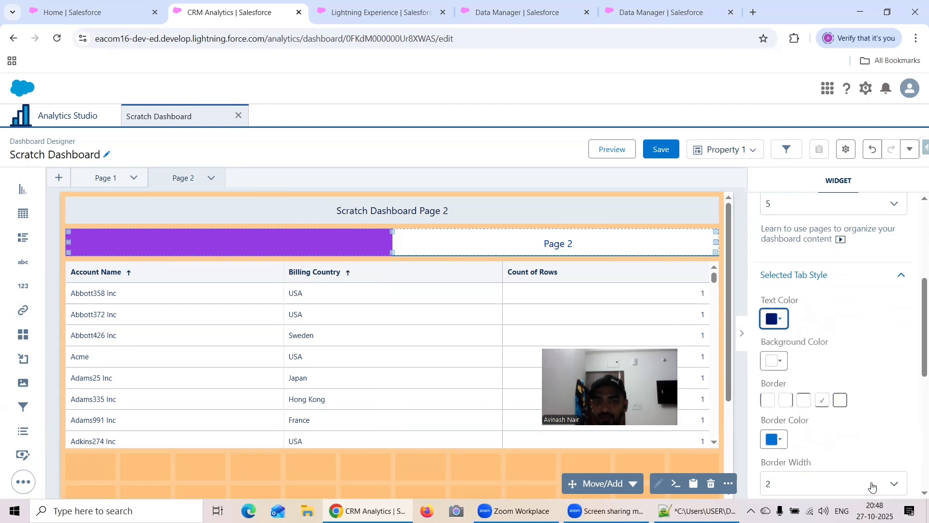
# Preview the dashboard and go from Page 2 to Page 1 through the navigation widget.
pyautogui.scroll(-1, 859, 335)
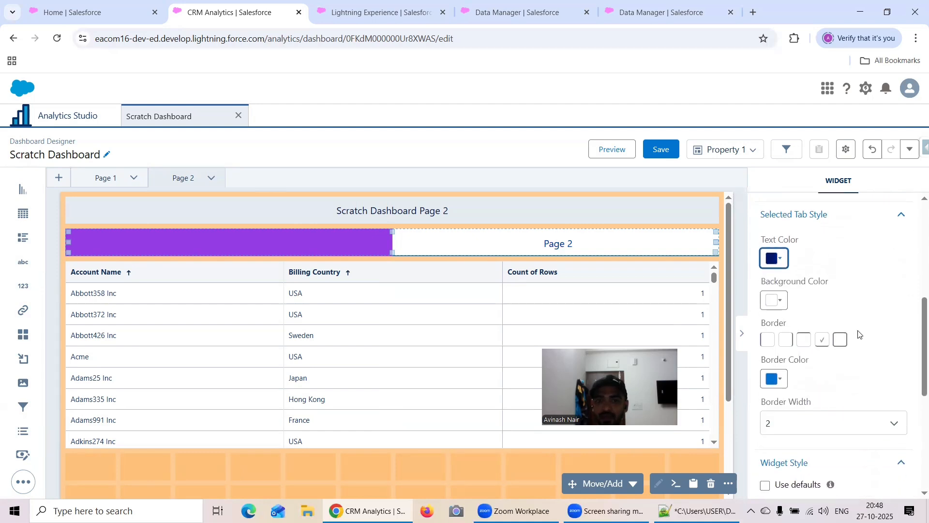
pyautogui.scroll(-3, 860, 328)
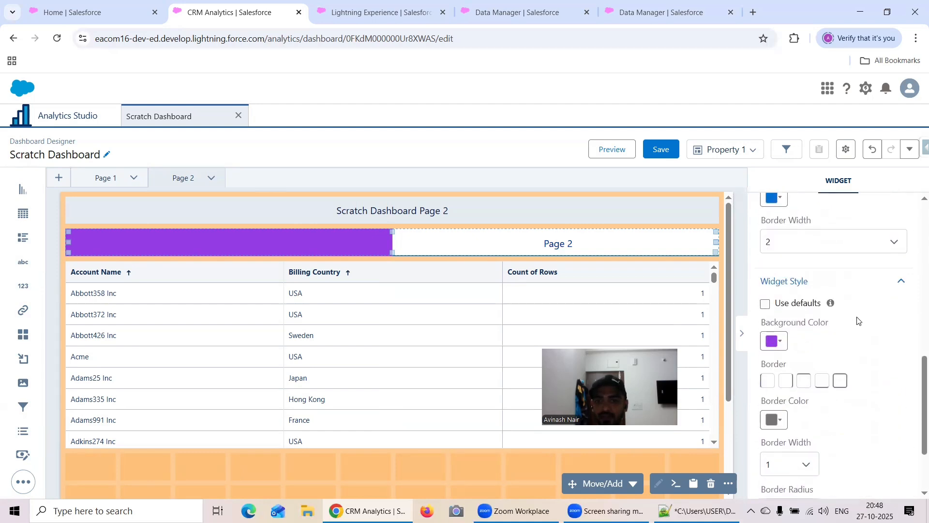
pyautogui.click(611, 150)
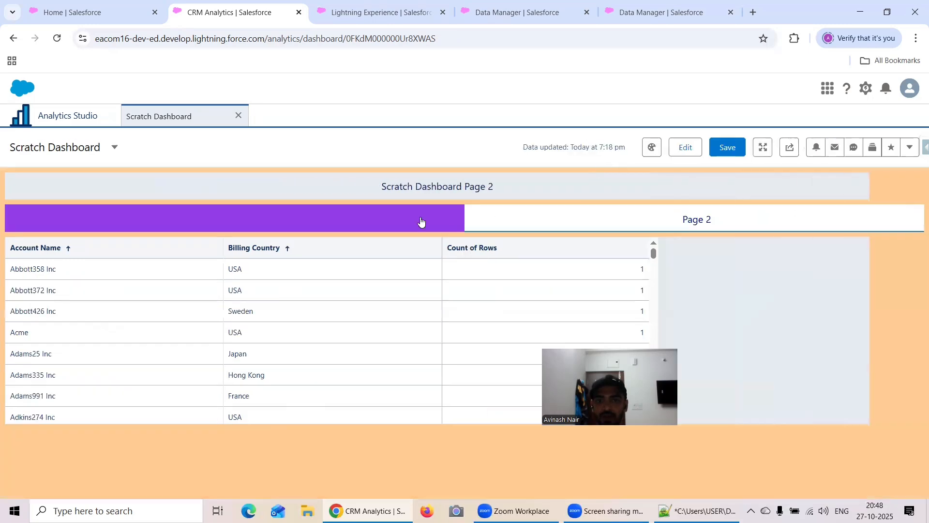
pyautogui.click(355, 223)
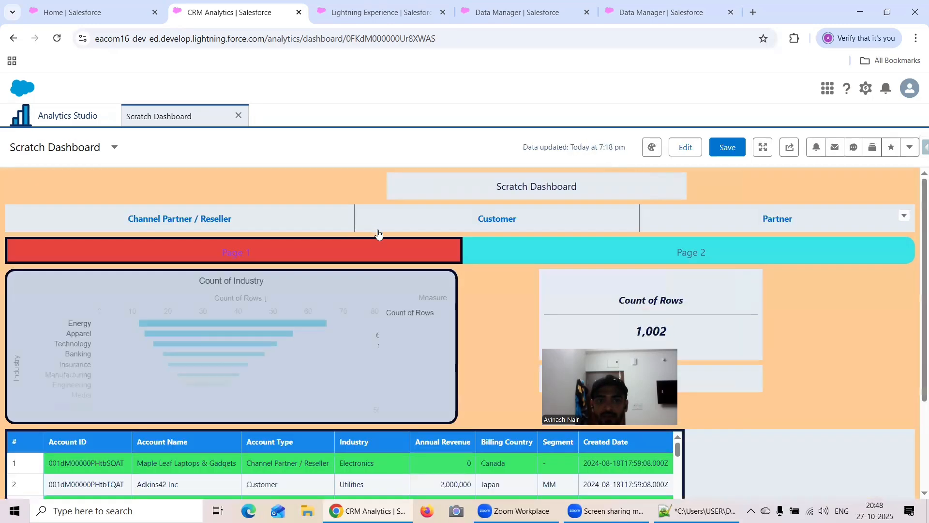
# Return to editing Page 2 and set the navigation widget's general text color to dark blue.
pyautogui.click(635, 262)
pyautogui.click(684, 147)
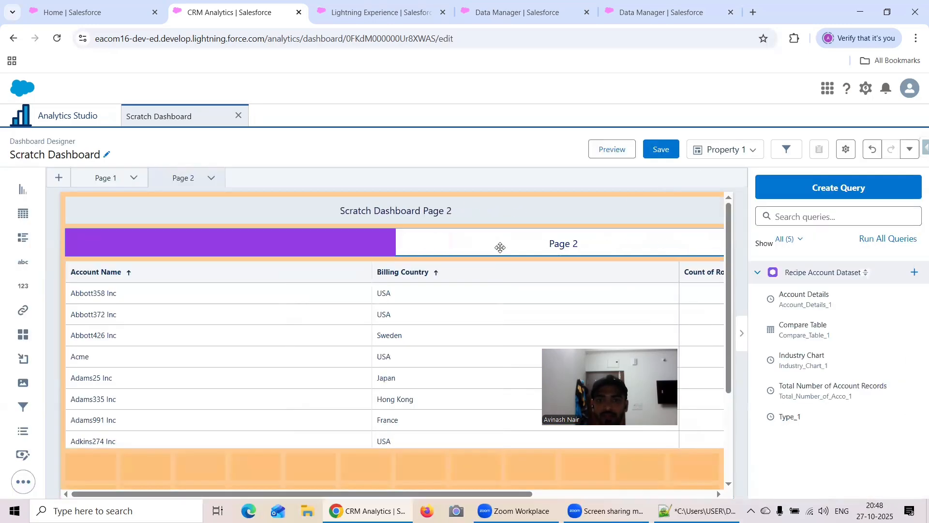
pyautogui.click(473, 247)
pyautogui.click(773, 388)
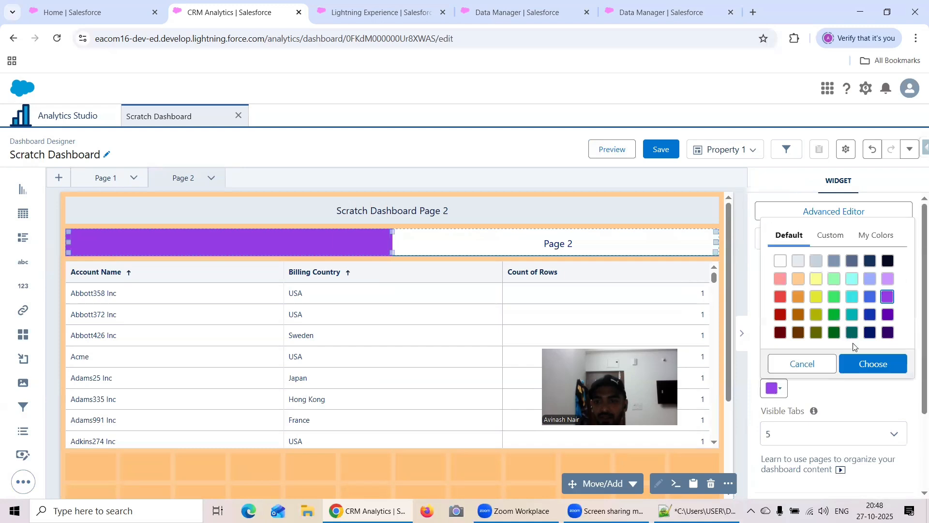
pyautogui.click(870, 317)
pyautogui.click(869, 362)
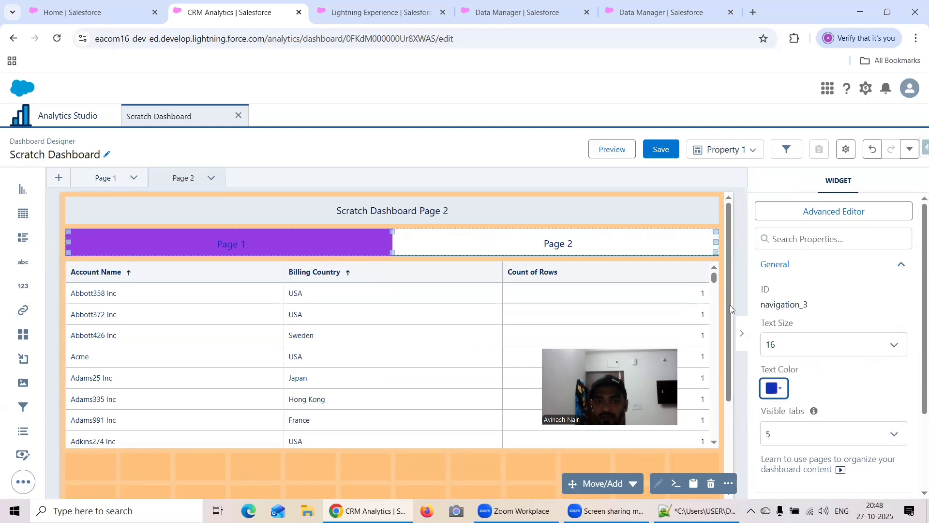
# Preview the dashboard and switch back and forth between Page 1 and Page 2 through the navigation widgets.
pyautogui.click(612, 149)
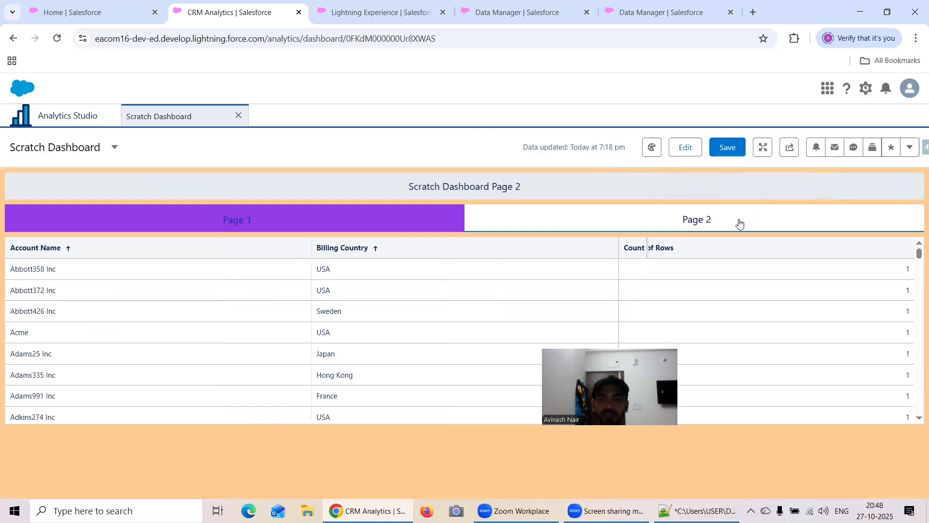
pyautogui.click(328, 227)
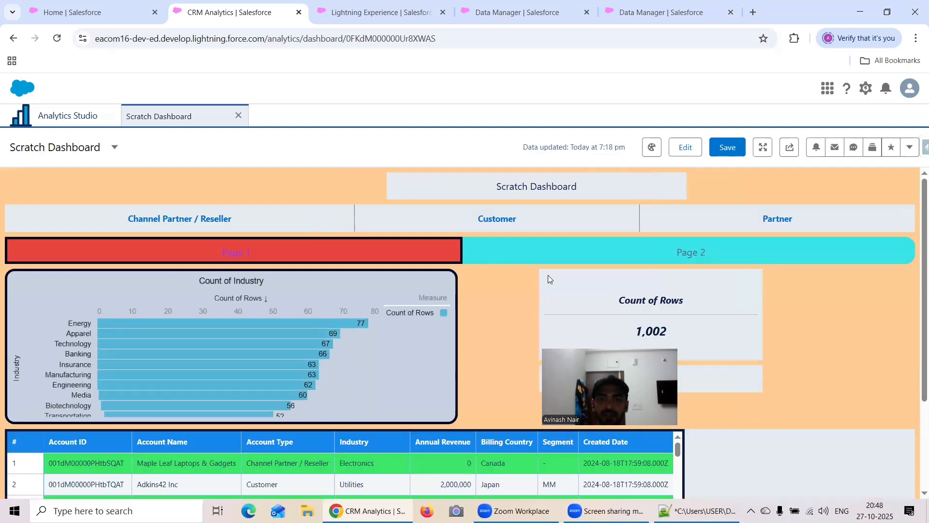
pyautogui.click(586, 253)
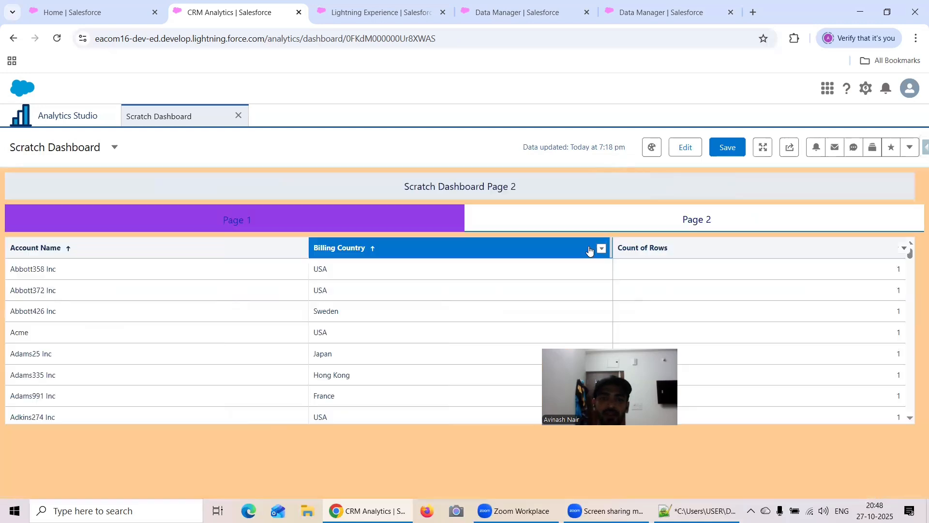
pyautogui.click(328, 218)
# Return to editing Page 1 and add a link widget directly below the Google link.
pyautogui.click(686, 147)
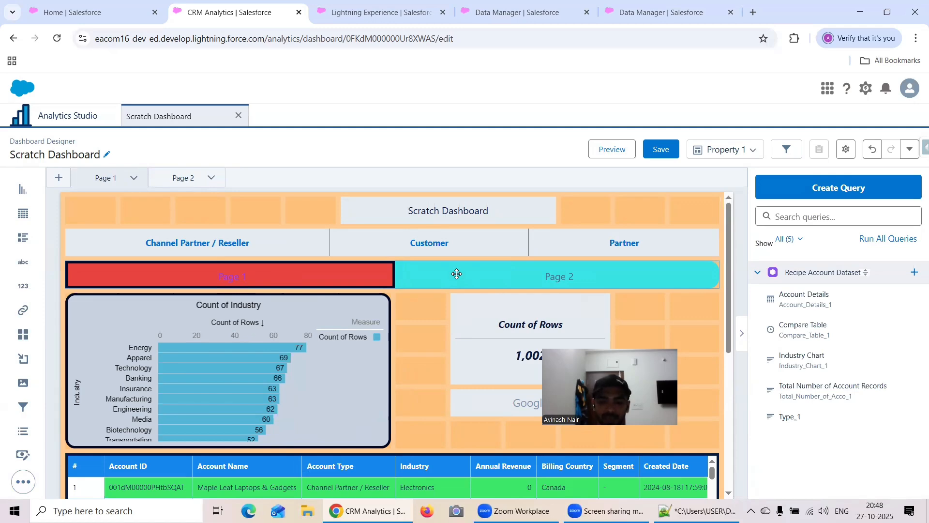
pyautogui.click(22, 484)
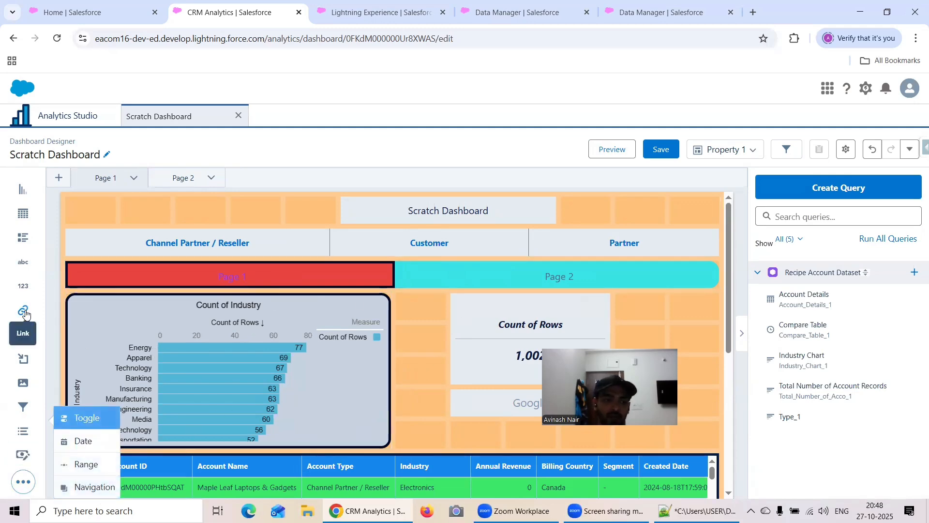
pyautogui.scroll(-4, 529, 307)
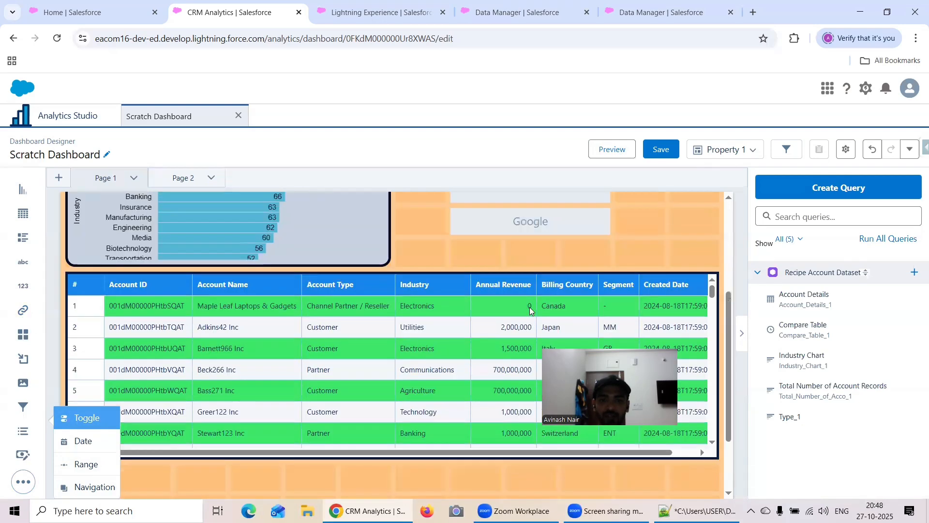
pyautogui.scroll(-2, 529, 307)
pyautogui.moveTo(23, 319); pyautogui.dragTo(470, 257)
pyautogui.scroll(3, 228, 352)
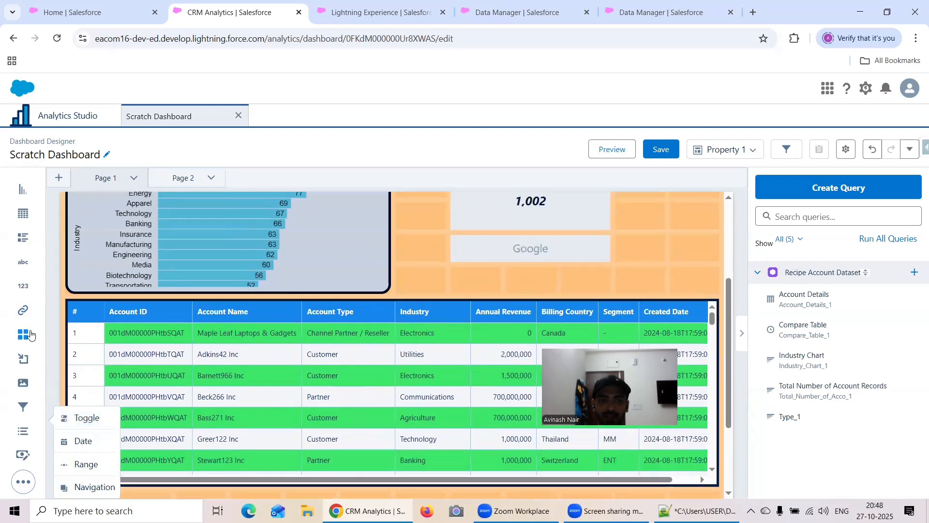
pyautogui.moveTo(22, 313); pyautogui.dragTo(536, 285)
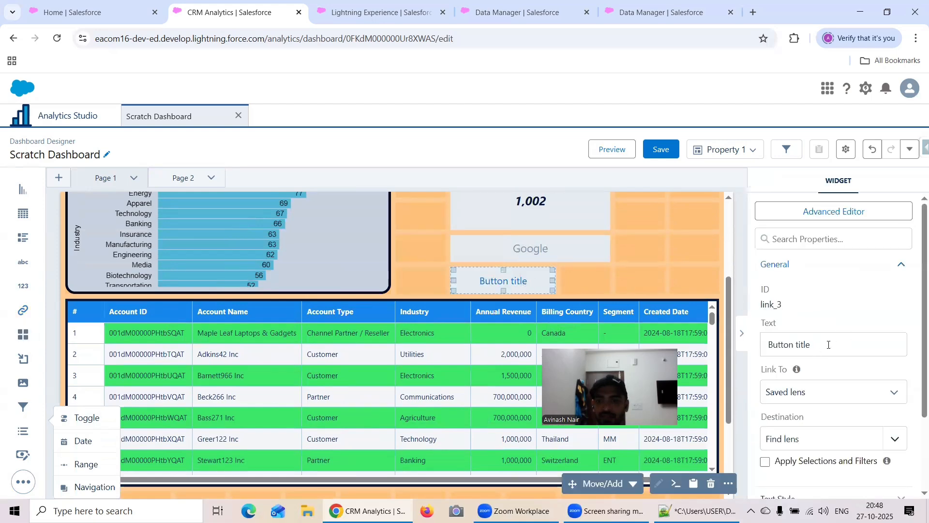
# Check the link type options and browse the saved lenses in Analytics Studio for a link destination, returning to the Scratch Dashboard.
pyautogui.click(800, 397)
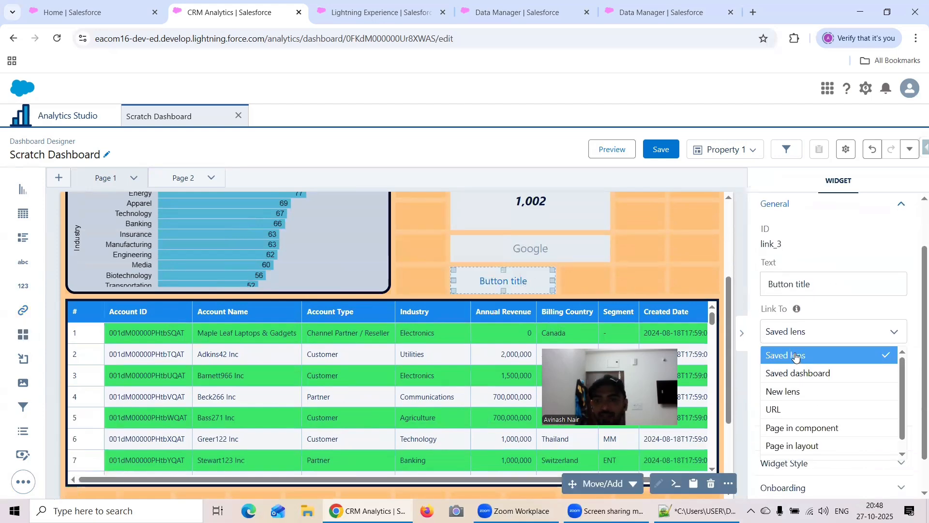
pyautogui.click(74, 121)
pyautogui.scroll(-1, 298, 356)
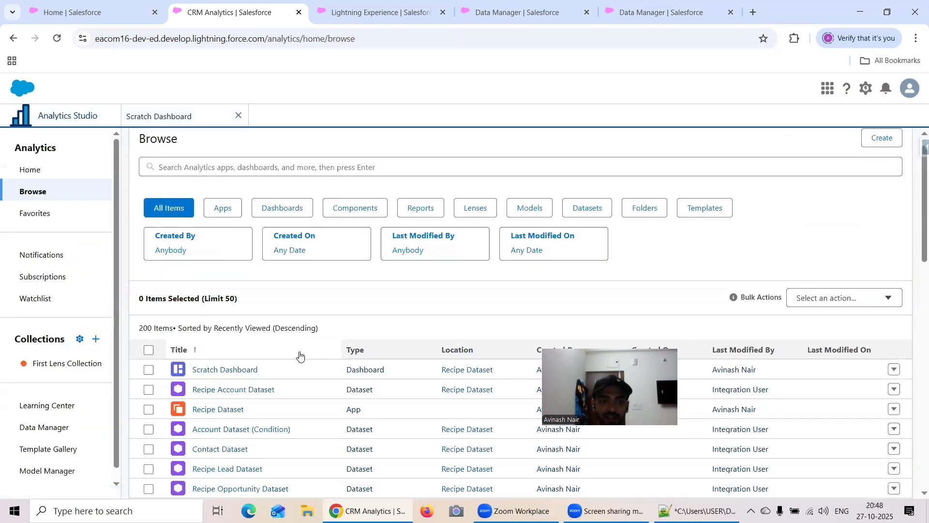
pyautogui.scroll(-1, 290, 329)
pyautogui.click(475, 161)
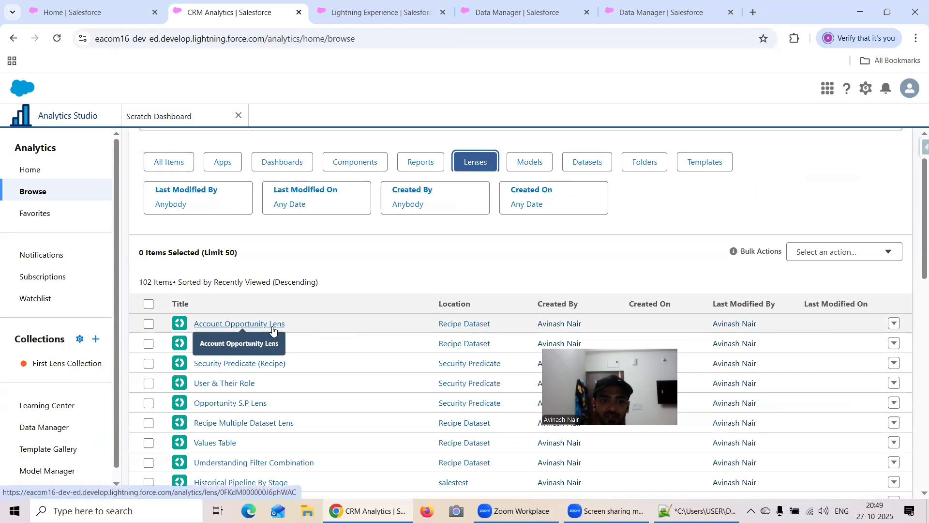
pyautogui.click(193, 122)
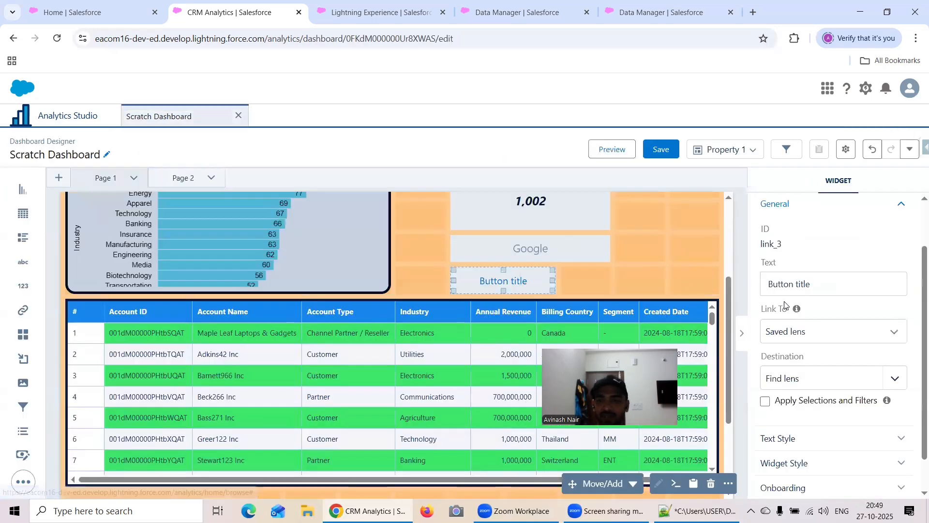
# Set the new link's destination to the saved lens Account Opportunity Lens and its text to "Account Opportunity Lens".
pyautogui.click(806, 382)
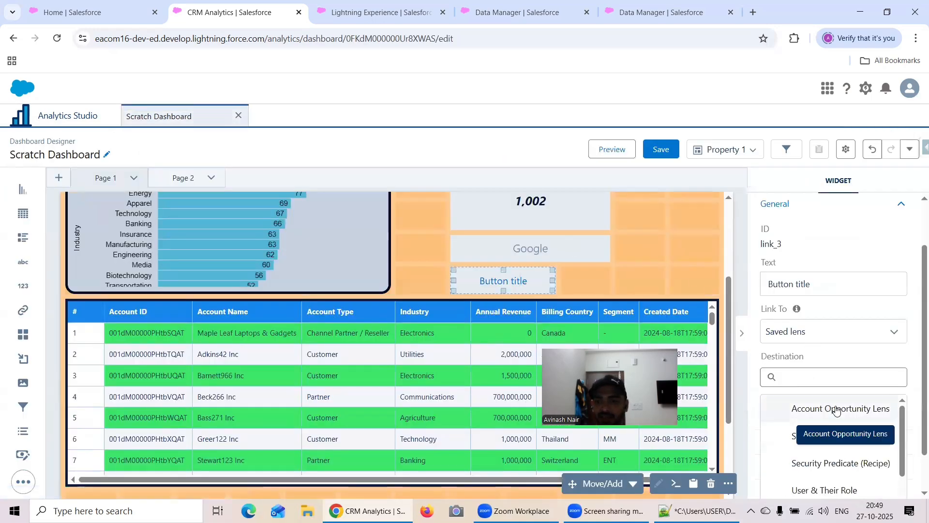
pyautogui.click(836, 410)
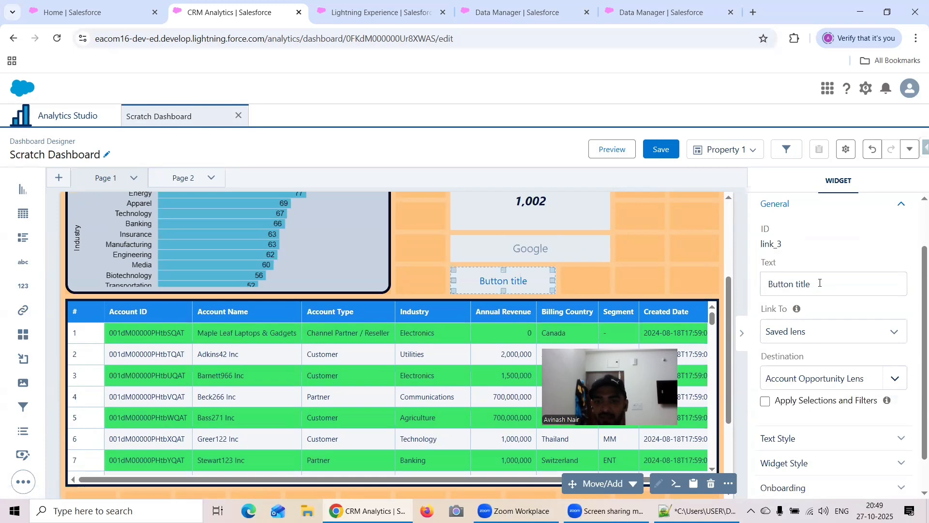
pyautogui.moveTo(819, 283); pyautogui.dragTo(770, 282)
pyautogui.write('A')
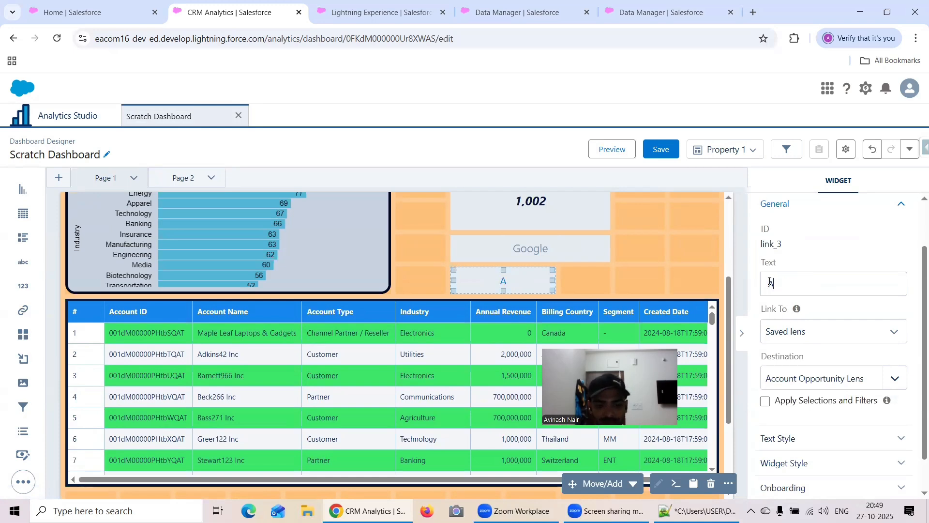
pyautogui.write('ccount Opp')
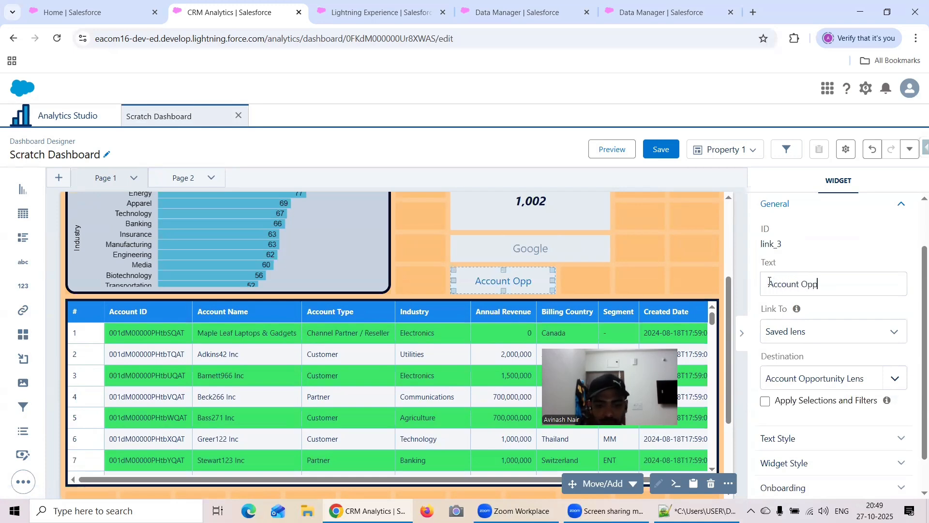
pyautogui.write('ortunity Lens')
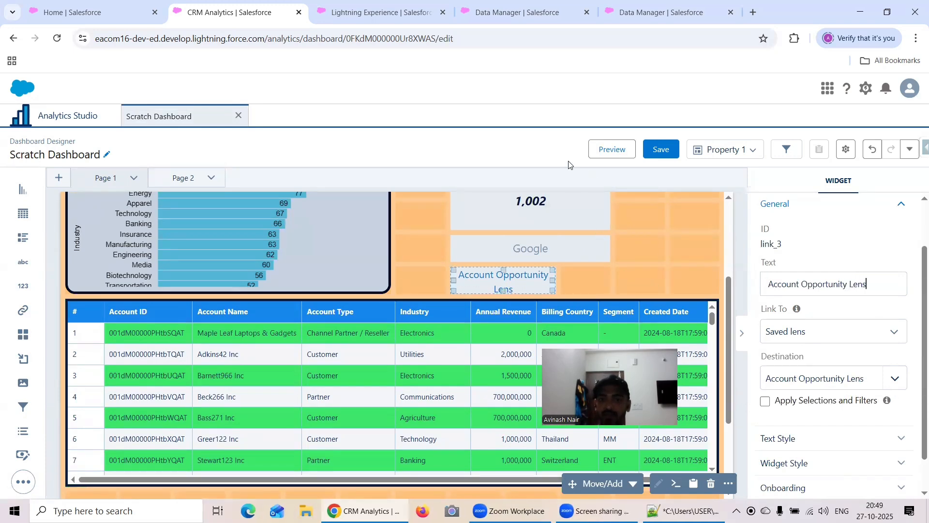
# Preview the dashboard, open the lens through the Account Opportunity Lens link, and close the lens again.
pyautogui.click(612, 149)
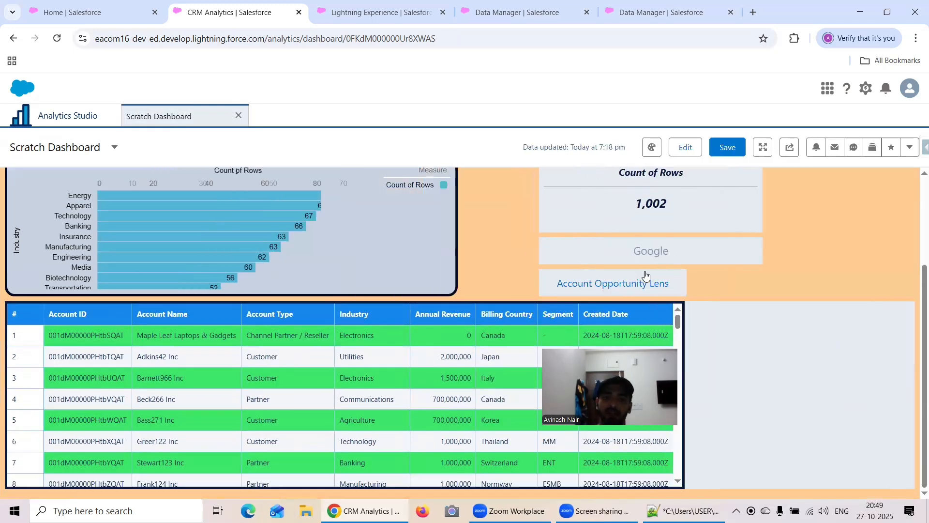
pyautogui.click(640, 284)
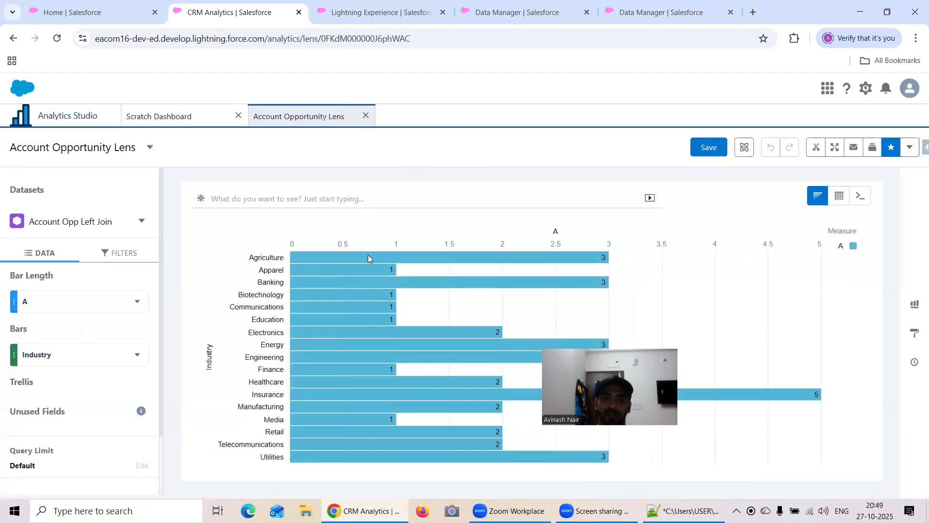
pyautogui.click(366, 115)
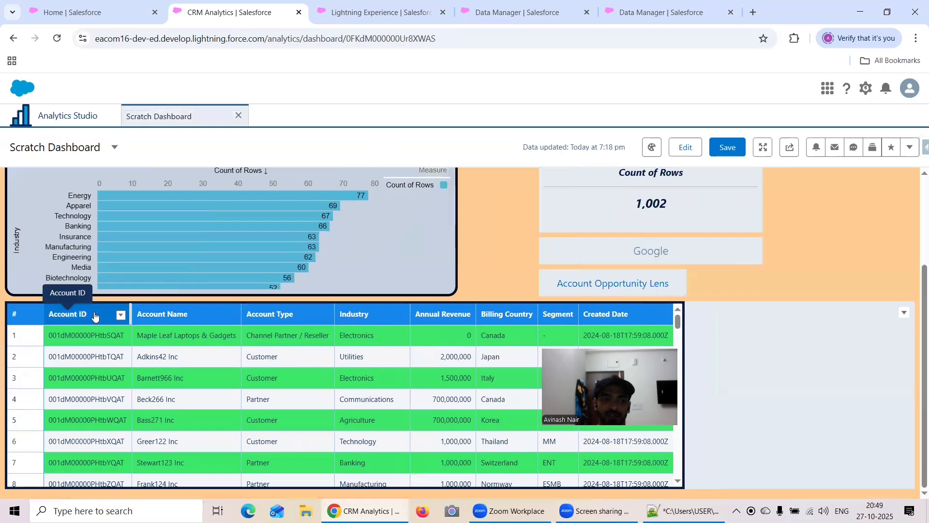
# Return to editing and narrow the Google link widget to the width of the Account Opportunity Lens link.
pyautogui.click(685, 147)
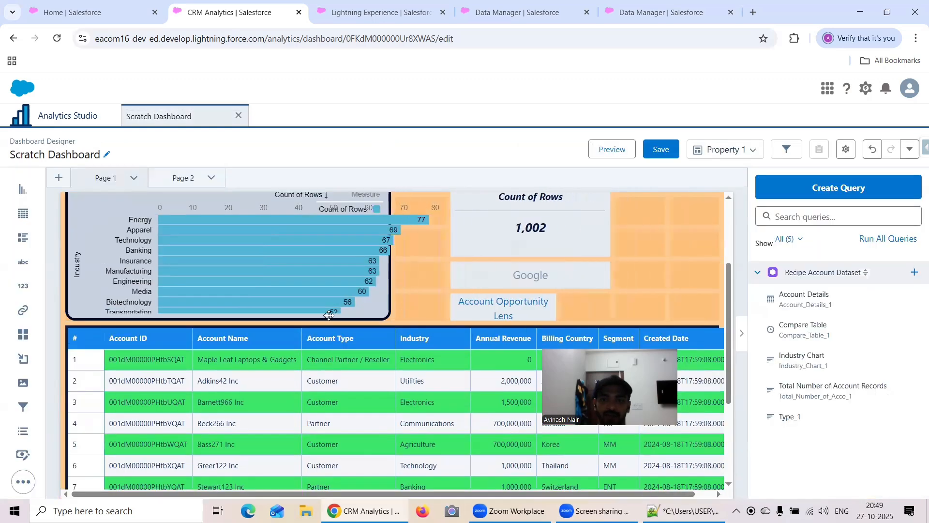
pyautogui.click(596, 274)
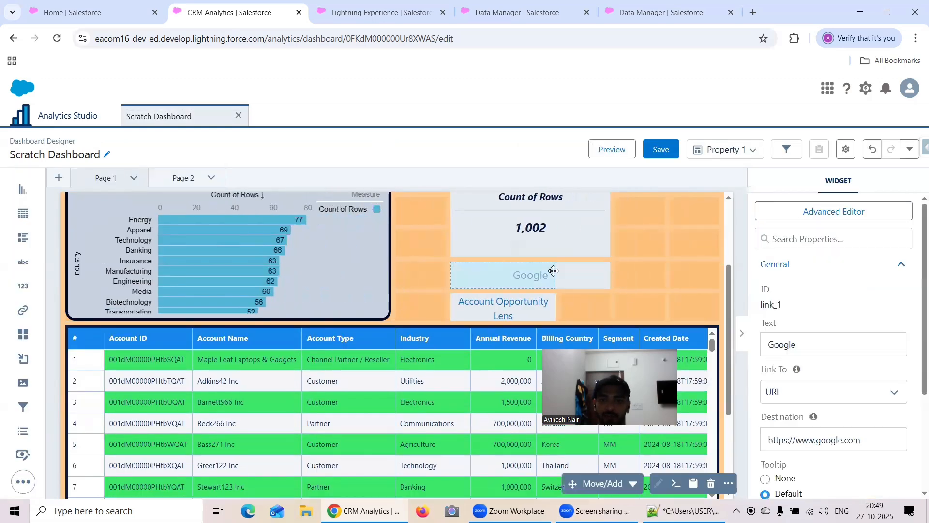
pyautogui.moveTo(554, 271); pyautogui.dragTo(549, 272)
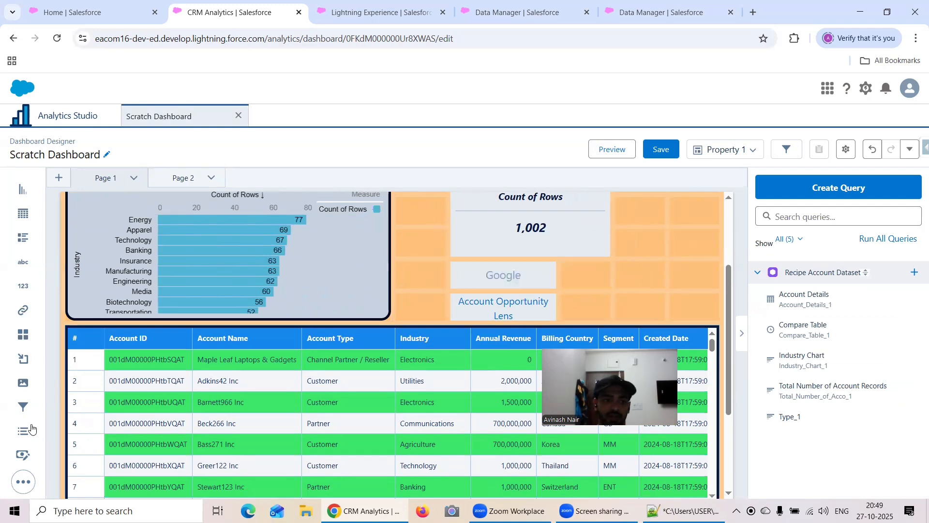
# Add a link widget beside the Google link and link it to Page 2 as a page in layout.
pyautogui.moveTo(21, 315); pyautogui.dragTo(625, 298)
pyautogui.scroll(-1, 821, 339)
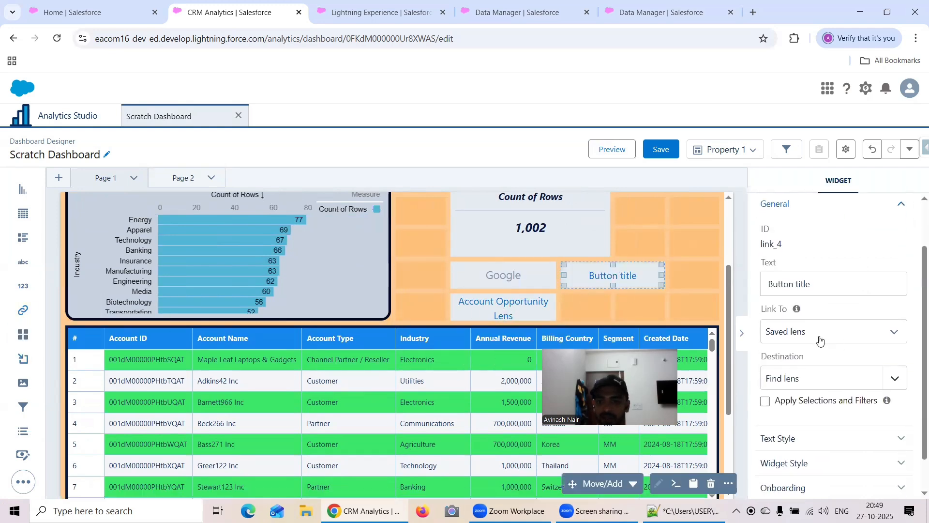
pyautogui.click(817, 332)
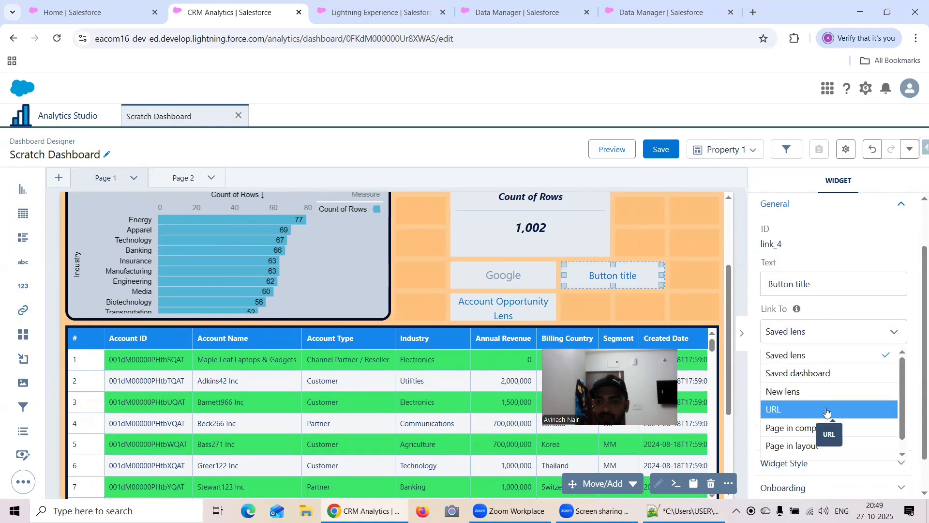
pyautogui.scroll(-2, 822, 444)
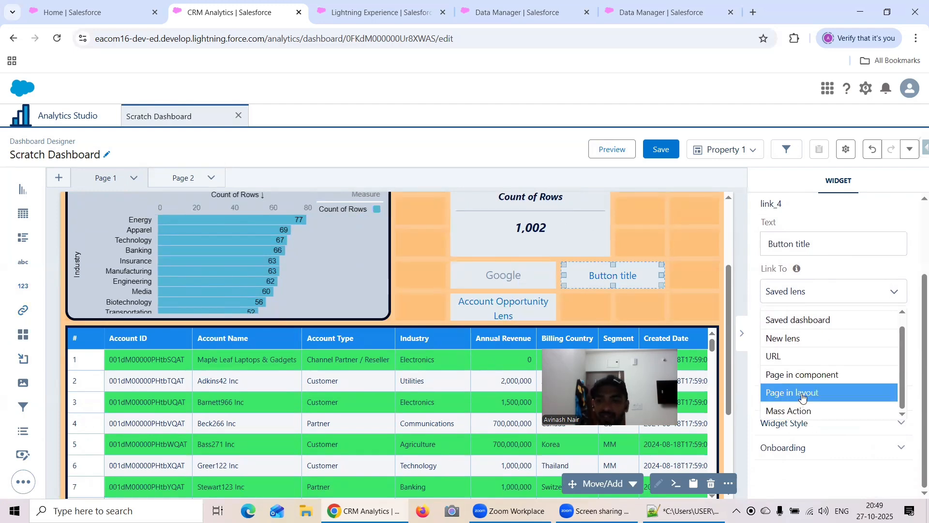
pyautogui.scroll(1, 808, 374)
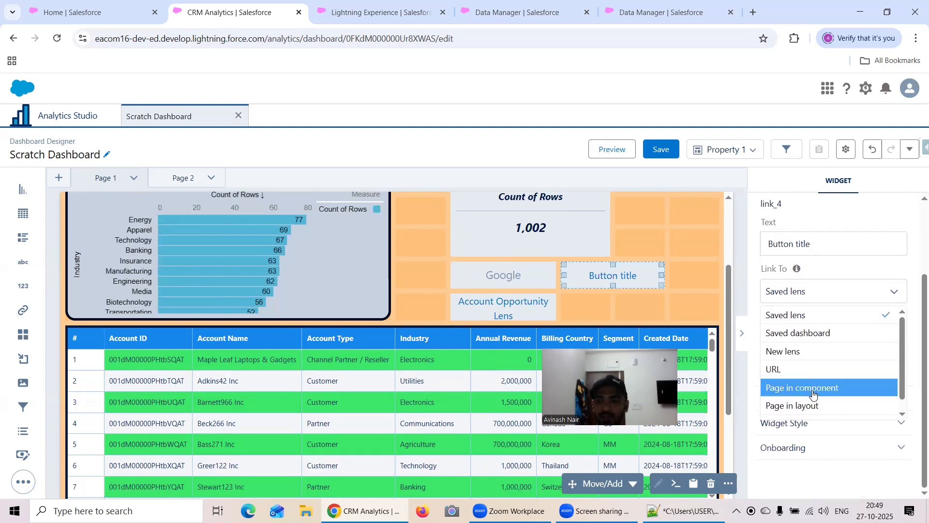
pyautogui.scroll(-1, 818, 387)
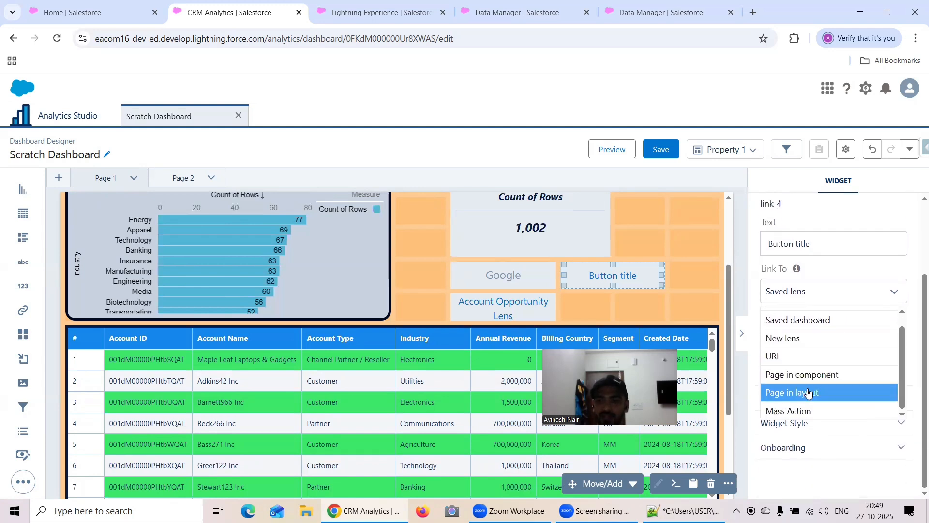
pyautogui.click(803, 393)
pyautogui.click(796, 362)
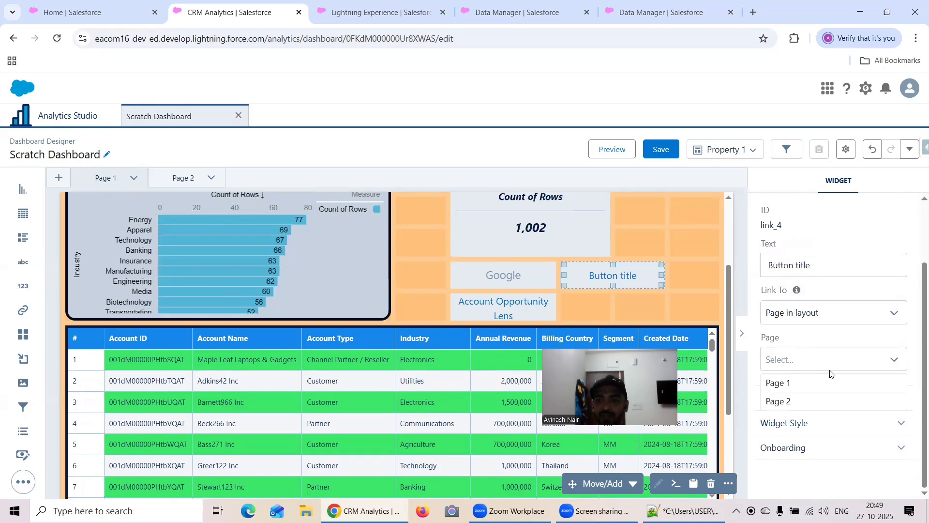
pyautogui.click(791, 405)
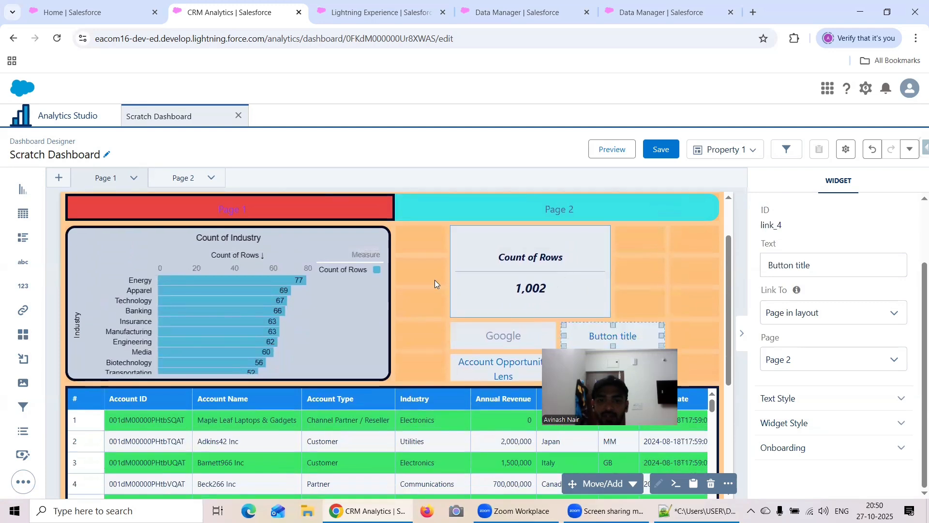
# Move the new link directly below the Page 2 navigation item and shift the Count of Rows number widget down one row.
pyautogui.moveTo(629, 336); pyautogui.dragTo(683, 240)
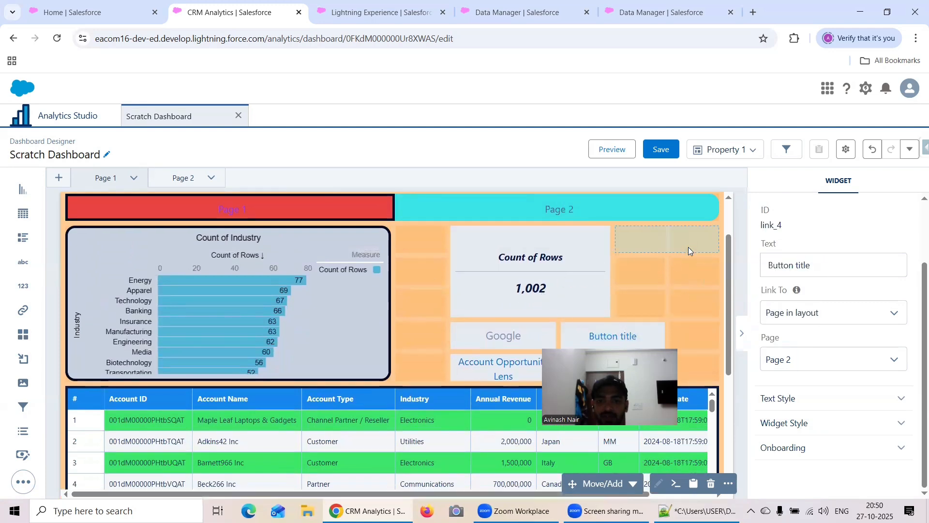
pyautogui.click(534, 234)
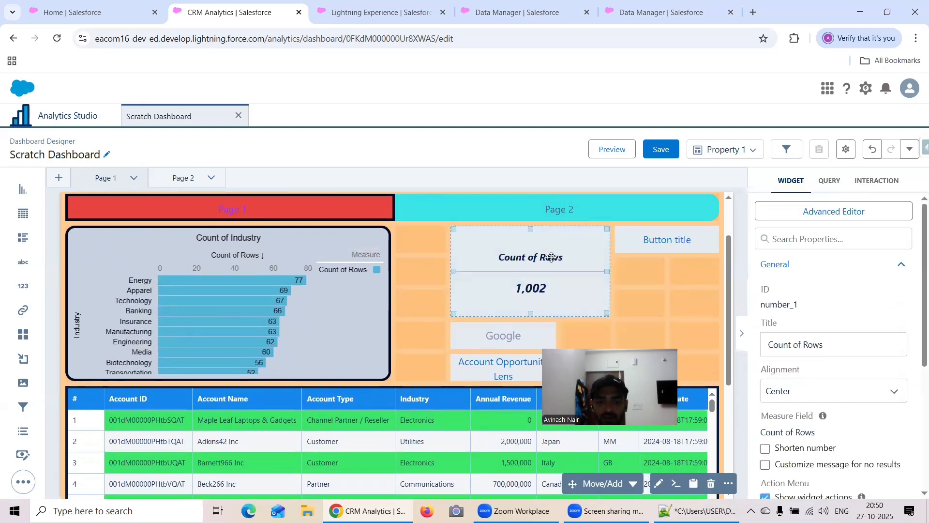
pyautogui.moveTo(552, 257); pyautogui.dragTo(550, 289)
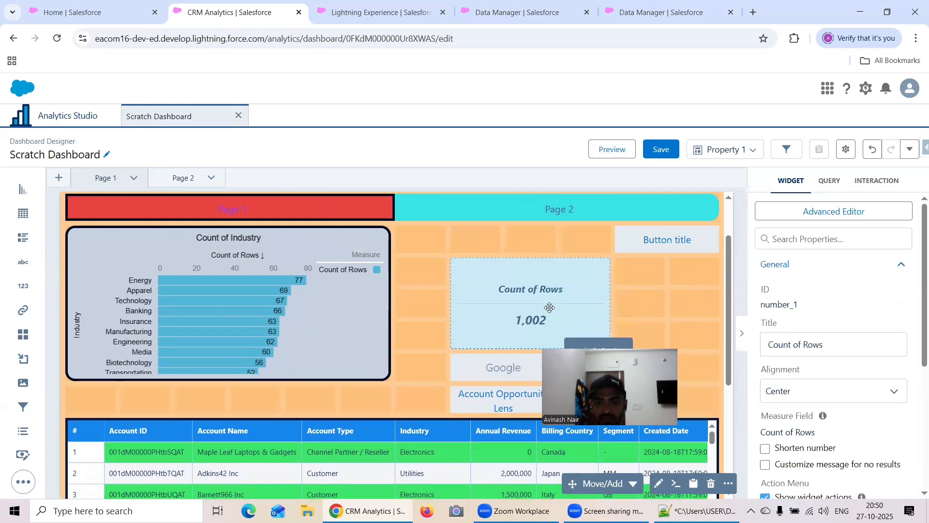
# Widen the new link to the full width of the Page 2 navigation item above it and set its text to "Page 2".
pyautogui.moveTo(639, 242); pyautogui.dragTo(718, 241)
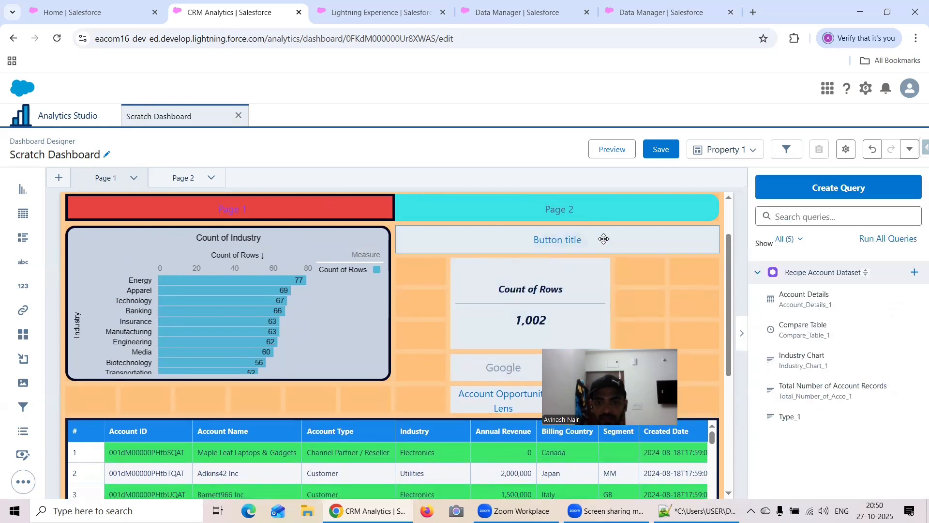
pyautogui.hotkey('ctrl', 'a')
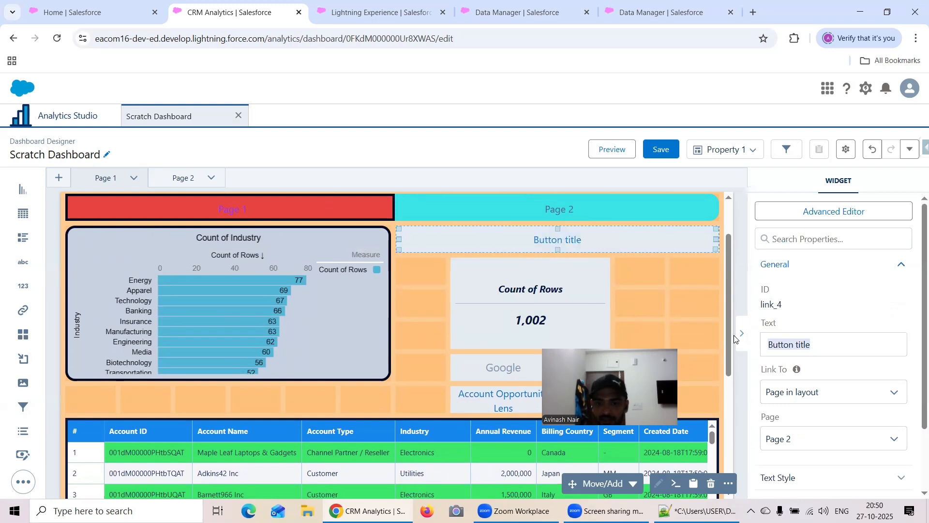
pyautogui.write('Page 3')
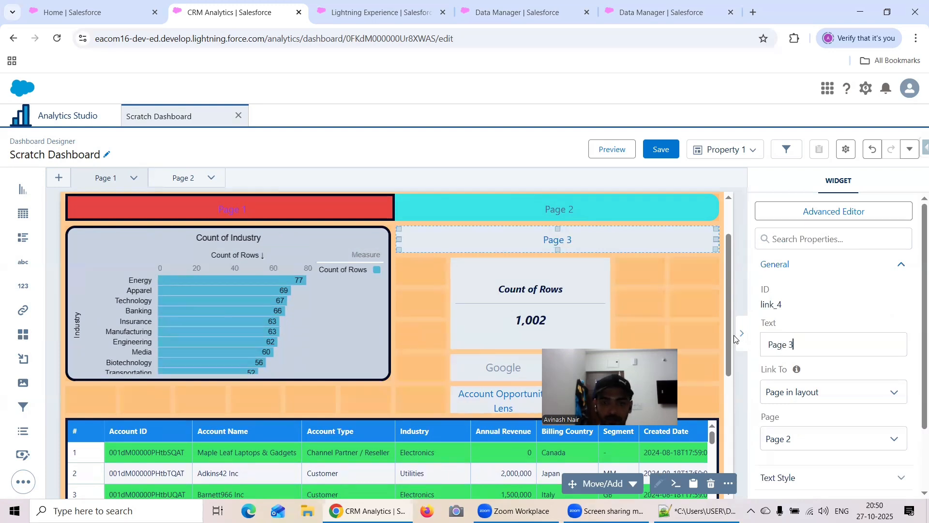
# On Page 2, move the table down one row and add a link widget above its Count of Rows column.
pyautogui.click(195, 177)
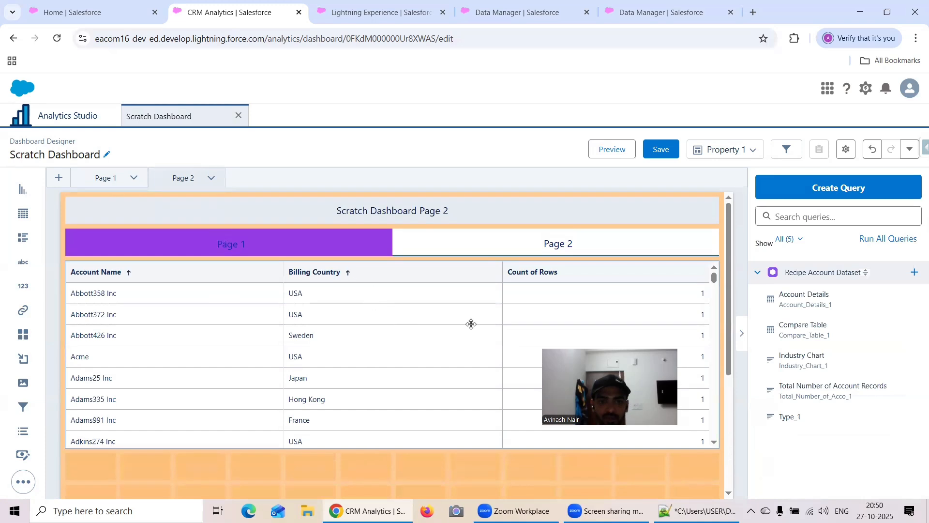
pyautogui.click(458, 342)
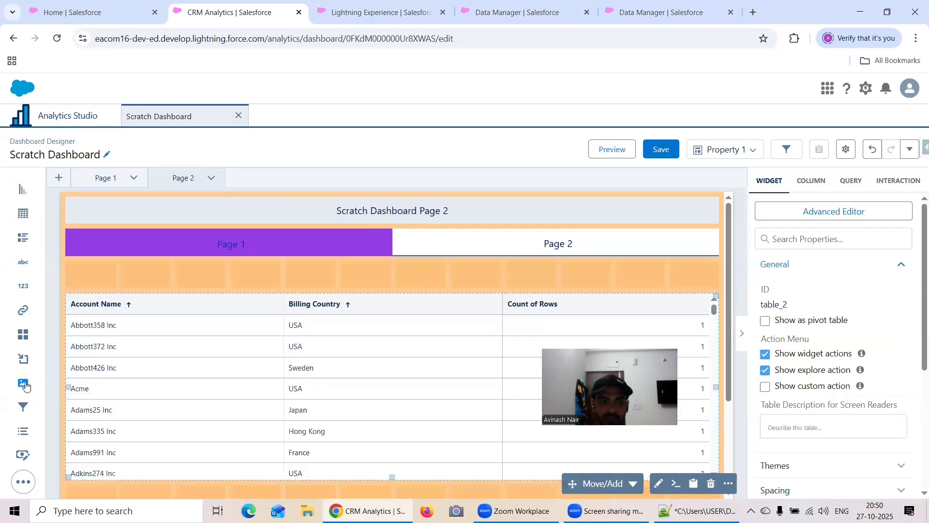
pyautogui.moveTo(26, 313); pyautogui.dragTo(667, 286)
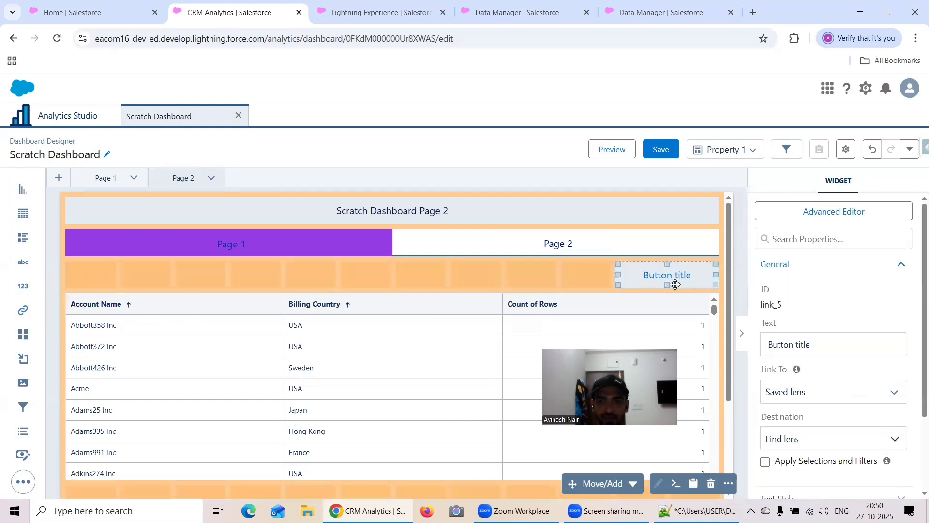
# Set the new link's text to "Page 1" and link it to Page 1 as a page in layout.
pyautogui.moveTo(833, 345); pyautogui.dragTo(744, 340)
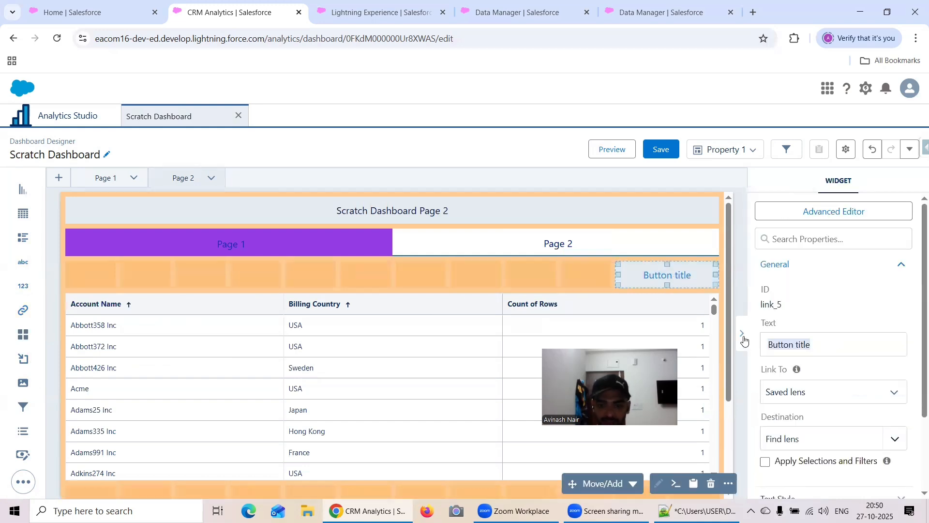
pyautogui.write('Page 1')
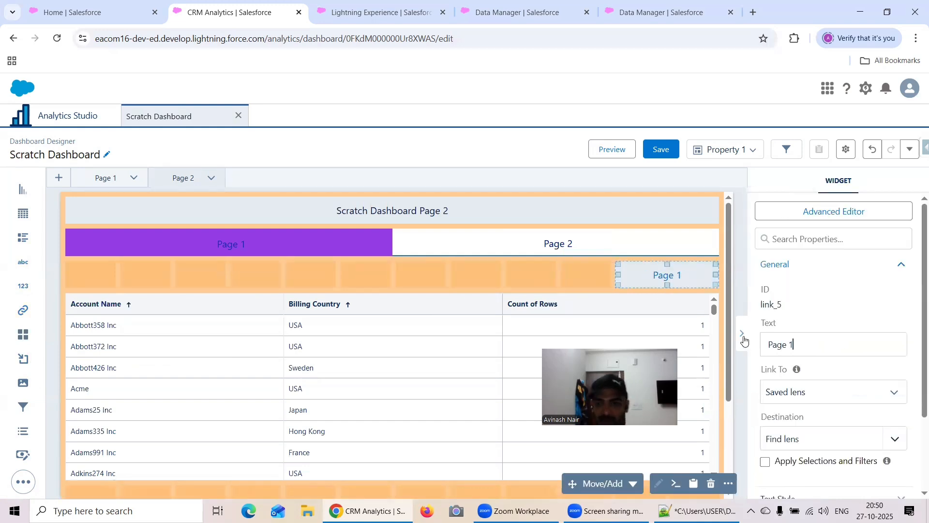
pyautogui.click(813, 391)
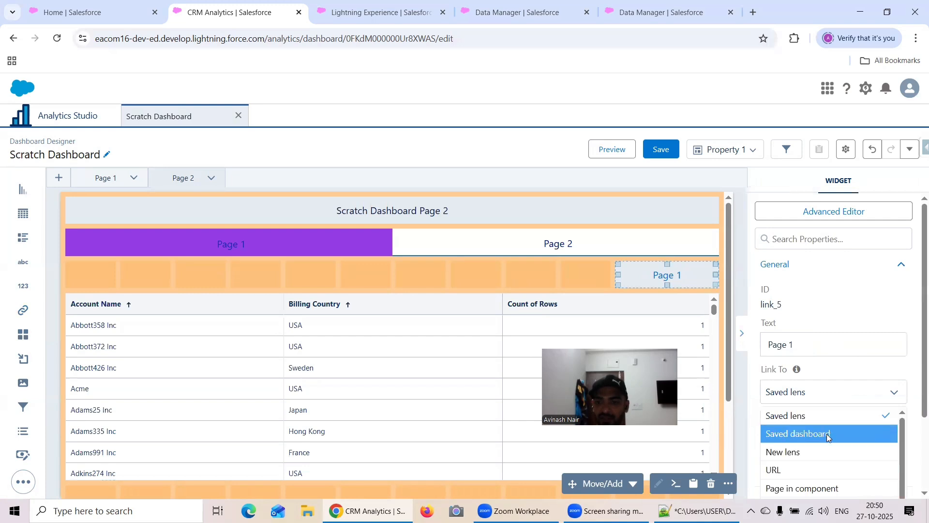
pyautogui.scroll(-1, 830, 432)
pyautogui.click(818, 492)
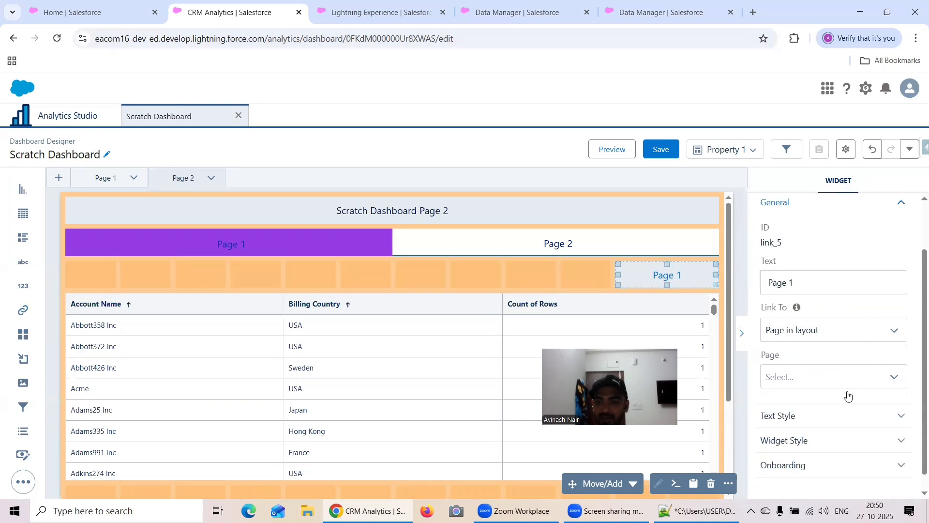
pyautogui.scroll(-1, 846, 394)
pyautogui.click(822, 356)
pyautogui.click(805, 386)
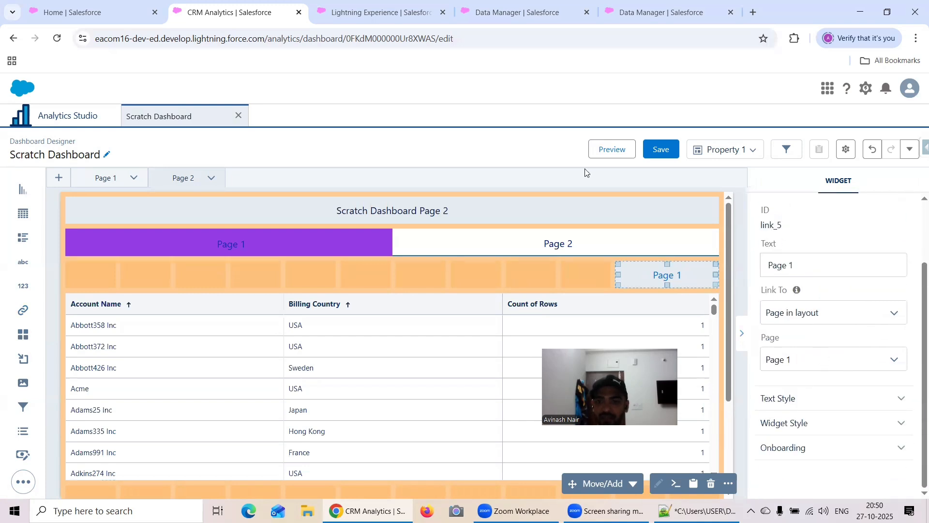
# Preview the dashboard, test the Page 2 and Page 1 links in both directions, and return to editing.
pyautogui.click(612, 150)
pyautogui.click(848, 253)
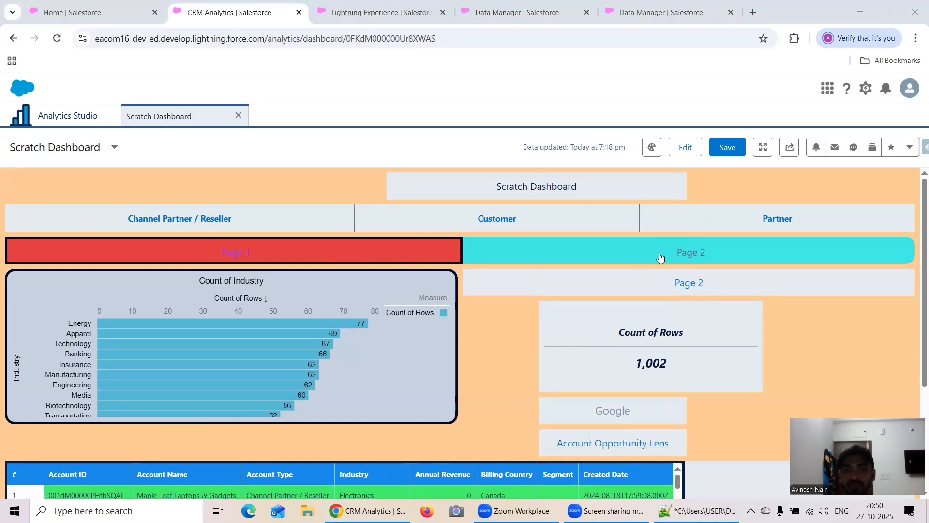
pyautogui.click(692, 284)
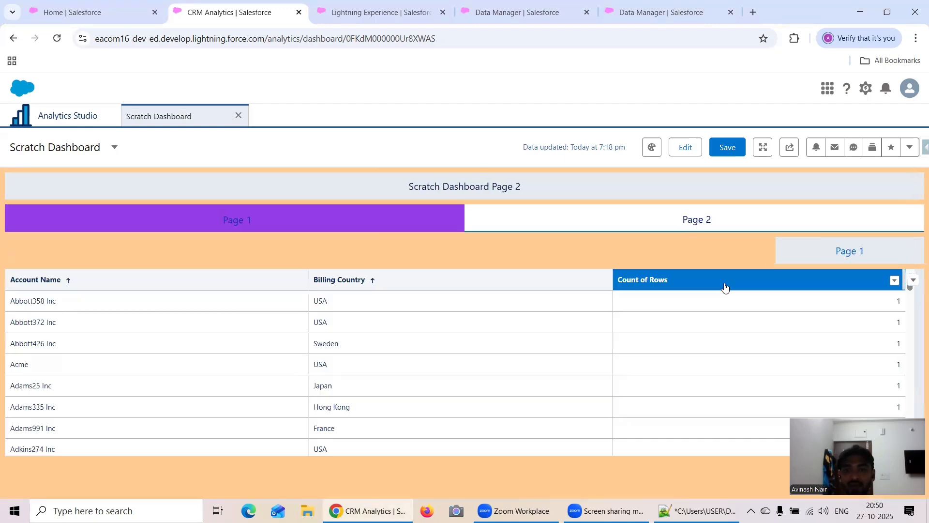
pyautogui.click(837, 253)
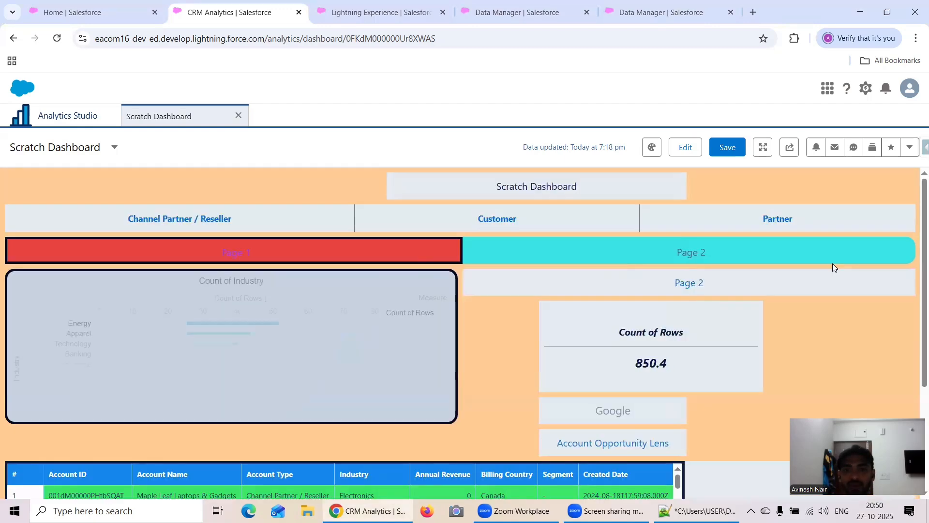
pyautogui.click(686, 147)
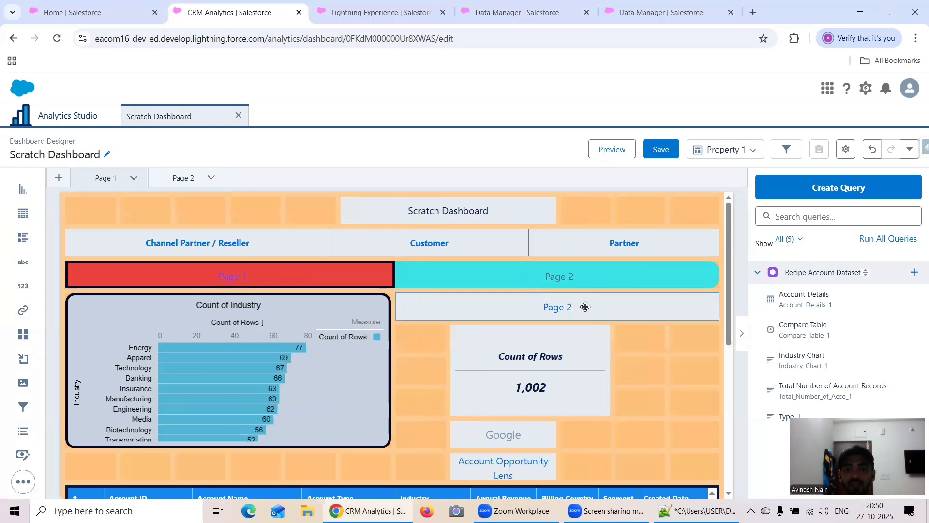
pyautogui.click(586, 306)
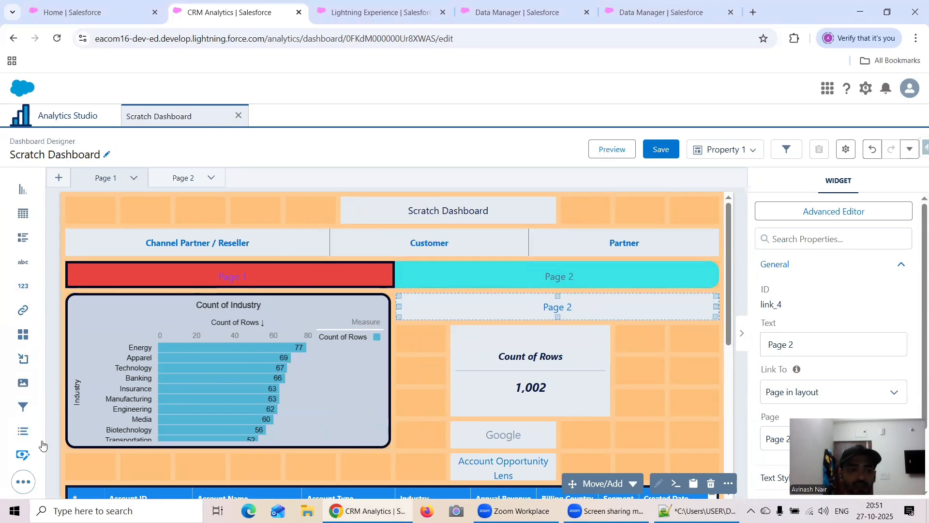
pyautogui.click(23, 482)
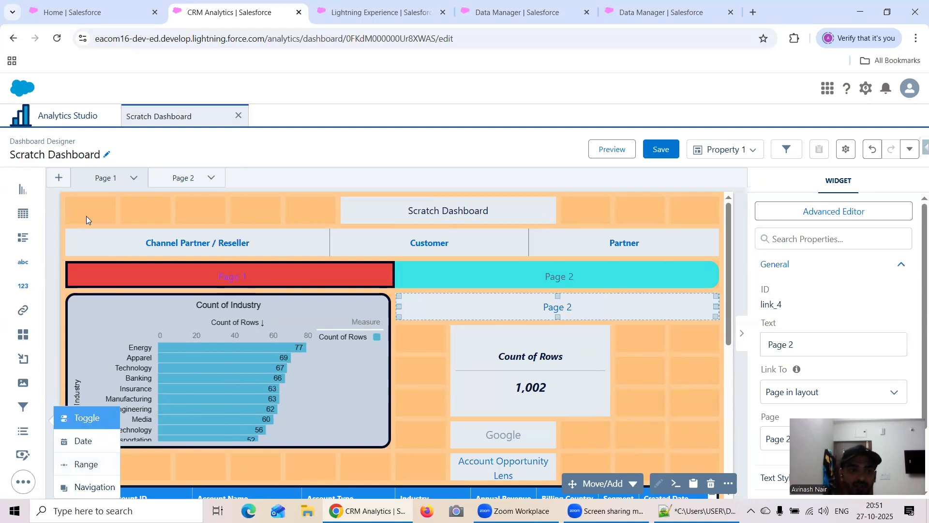
pyautogui.click(97, 210)
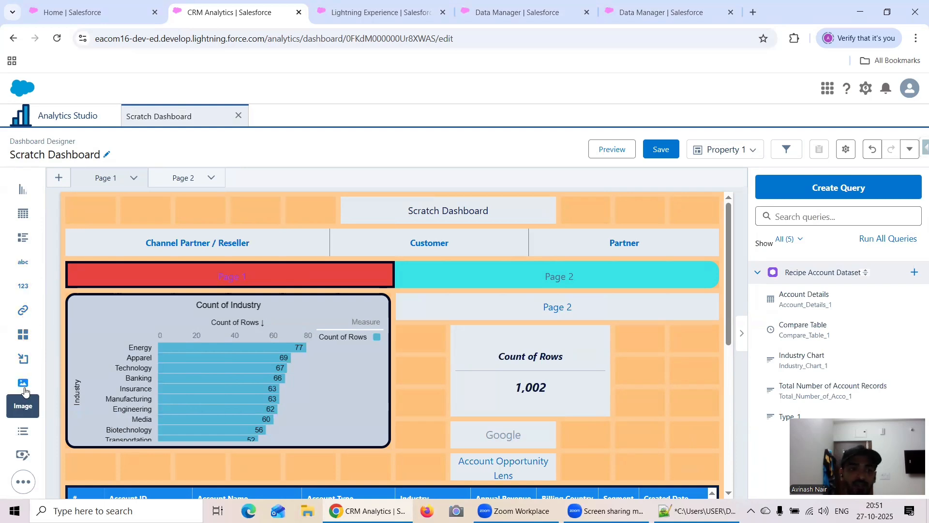
pyautogui.click(28, 455)
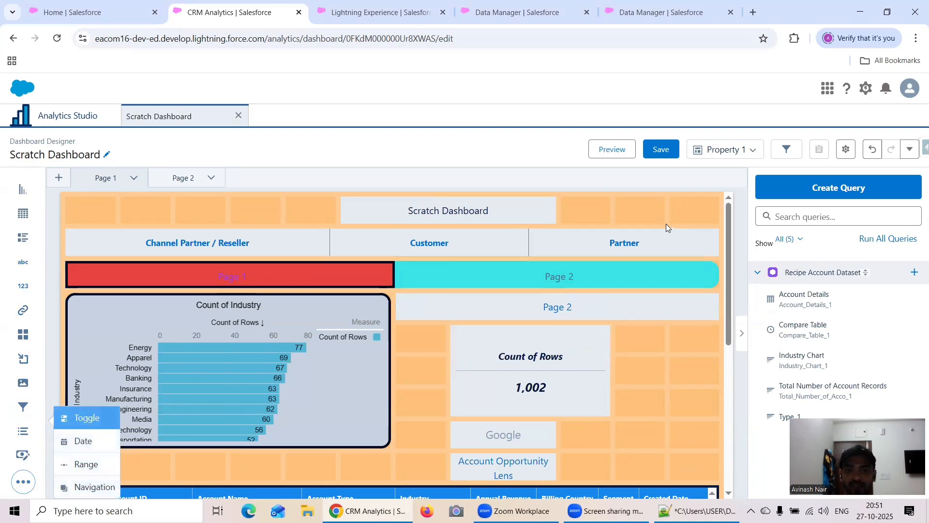
# Save the Scratch Dashboard in the Recipe Dataset app.
pyautogui.click(672, 154)
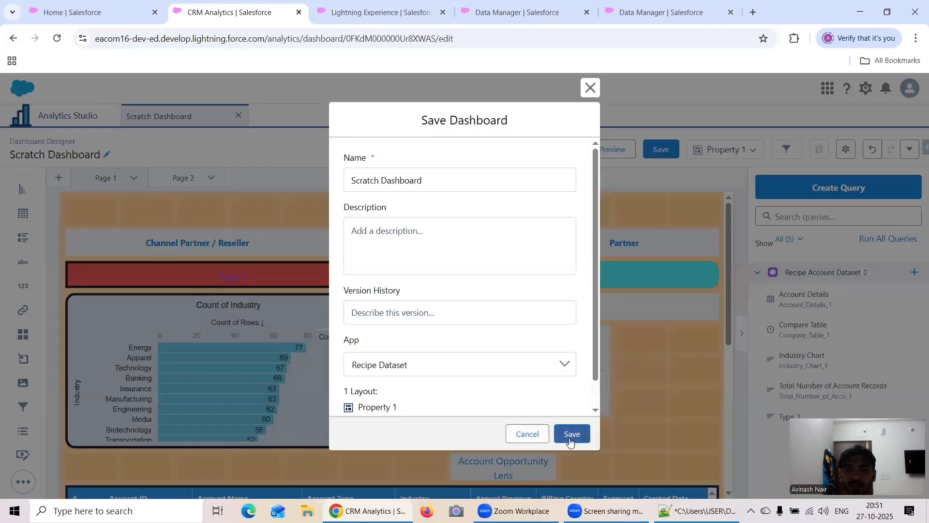
pyautogui.click(567, 432)
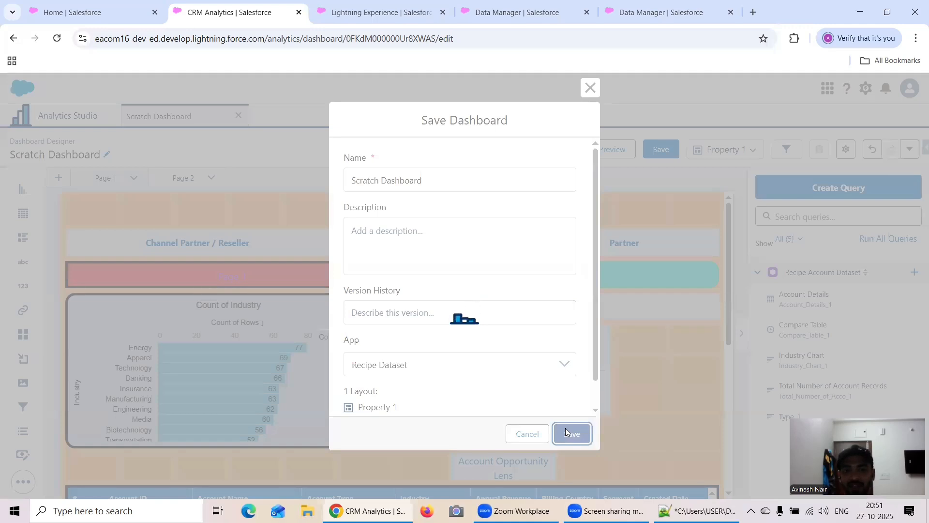